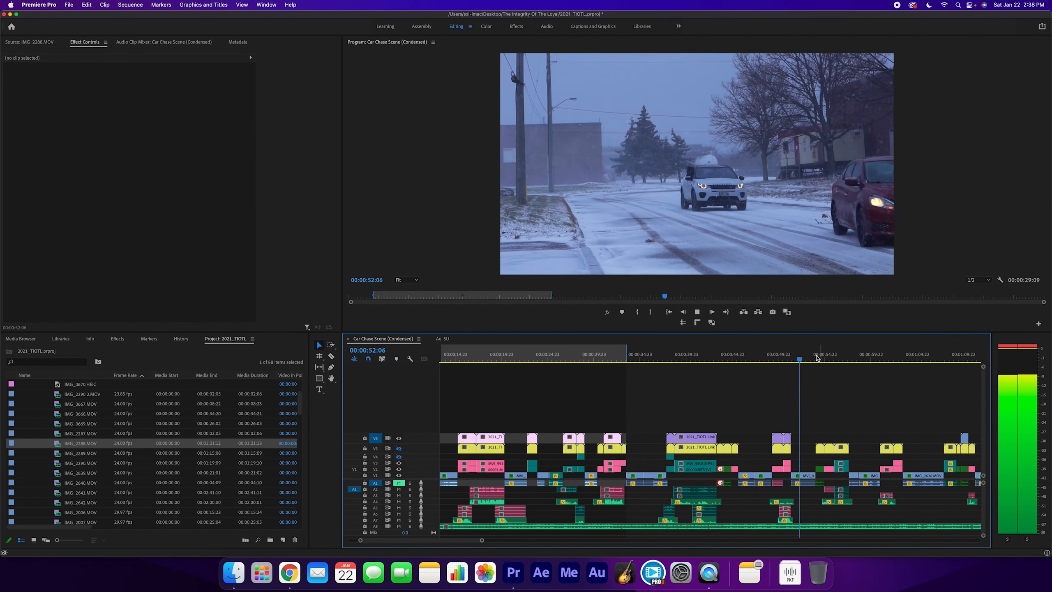
- Stop at the car interior shot and compare it with the topmost video track, V6, hidden and shown
{"action": "key", "text": "space"}
{"action": "left_click_drag", "start_coordinate": [804, 359], "coordinate": [786, 358]}
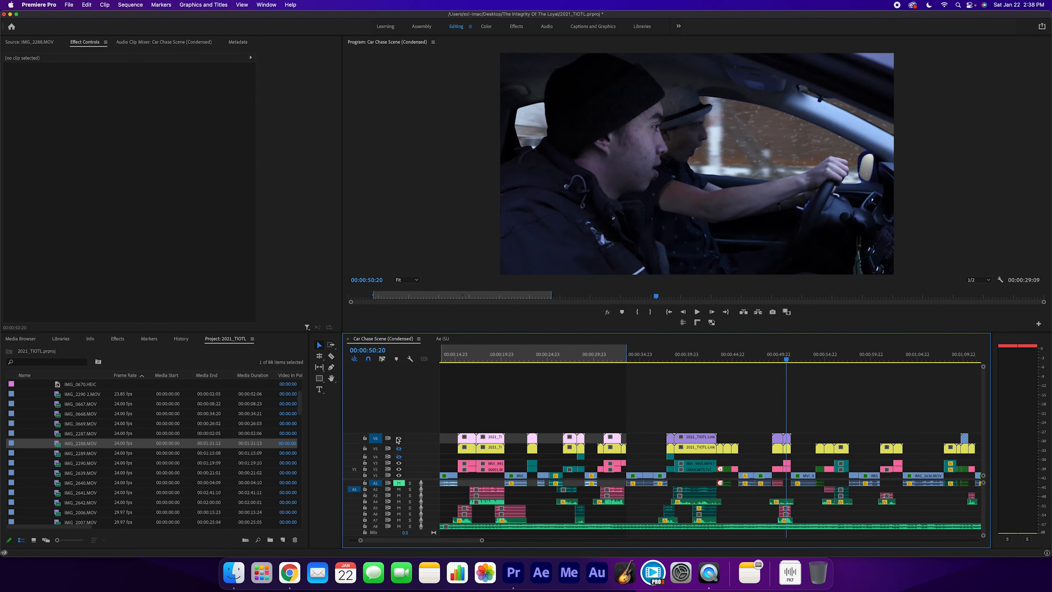
{"action": "left_click", "coordinate": [398, 438]}
{"action": "key", "text": "space"}
{"action": "key", "text": "space"}
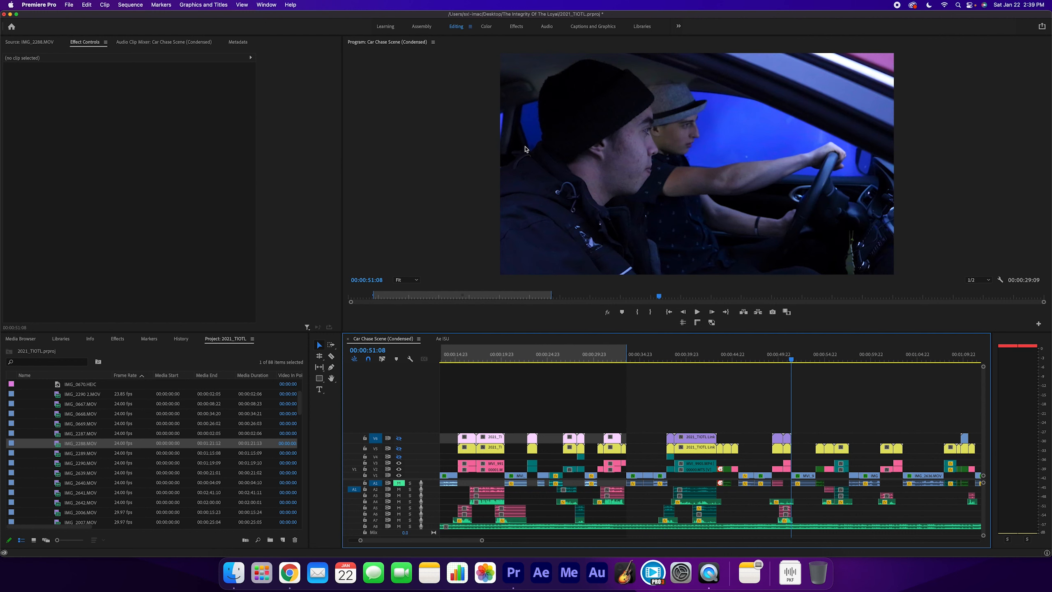
{"action": "left_click", "coordinate": [400, 438]}
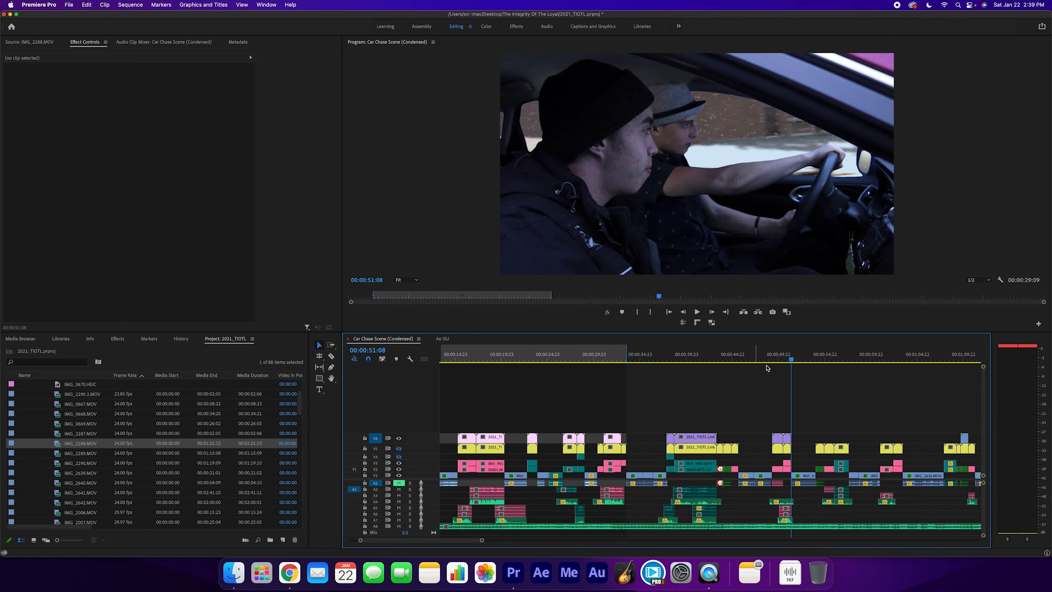
- Switch to the desktop, open the 2022_AE Compositing_Tutorial Material folder and expand the 3 - Complex Composite folder
{"action": "key", "text": "ctrl+Right"}
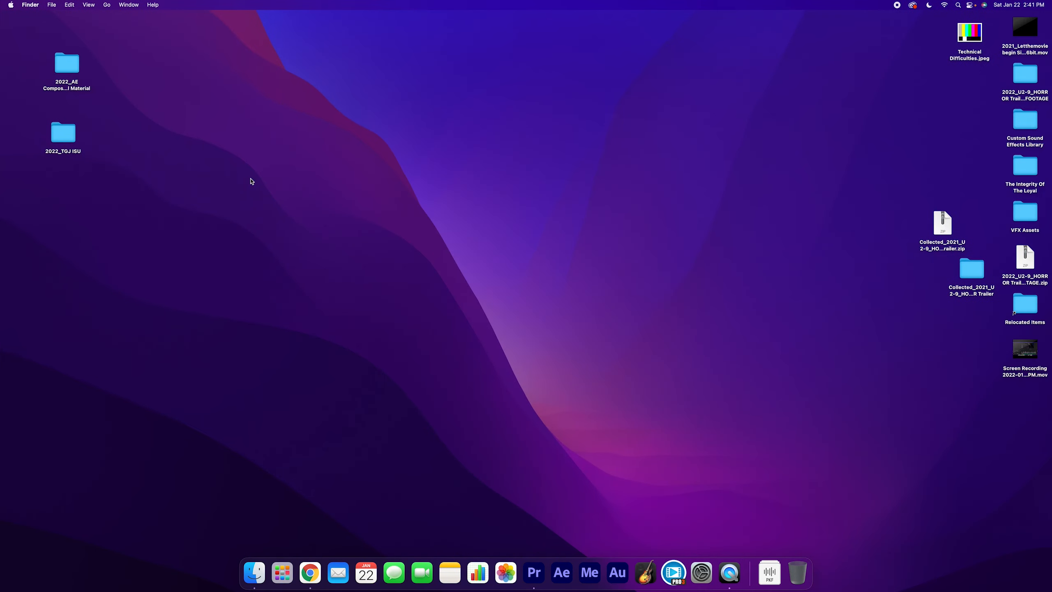
{"action": "double_click", "coordinate": [68, 63]}
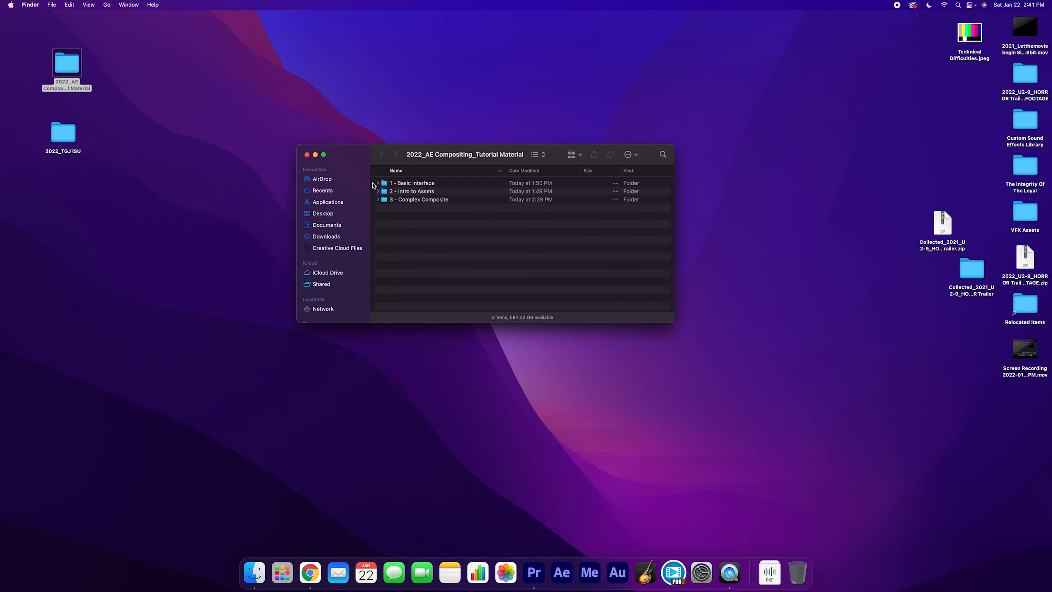
{"action": "left_click", "coordinate": [409, 183]}
{"action": "left_click", "coordinate": [410, 191]}
{"action": "left_click", "coordinate": [410, 200]}
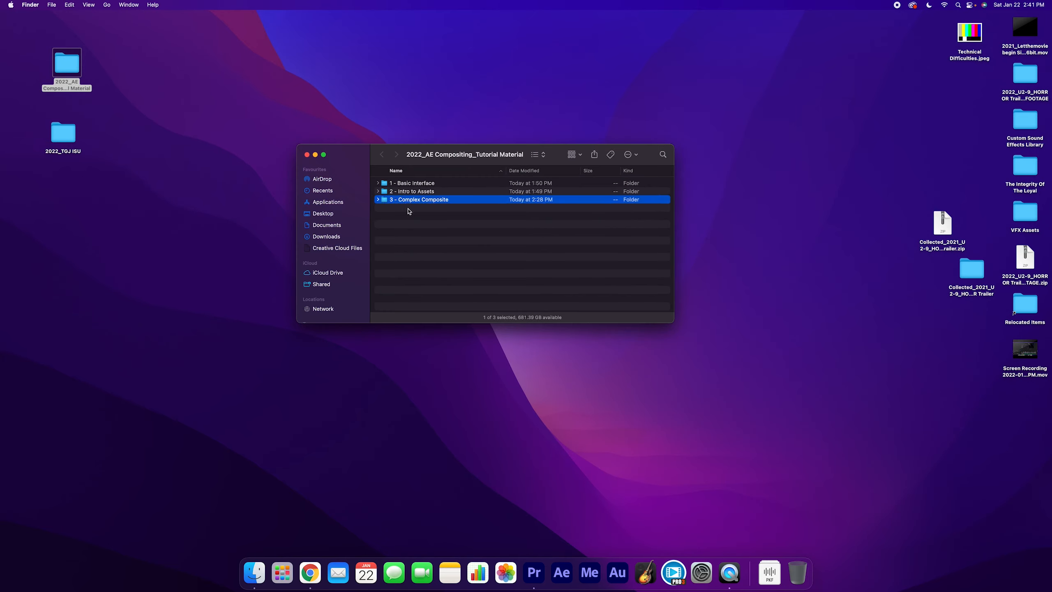
{"action": "left_click", "coordinate": [378, 200]}
{"action": "scroll", "coordinate": [423, 269], "scroll_direction": "down", "scroll_amount": 2}
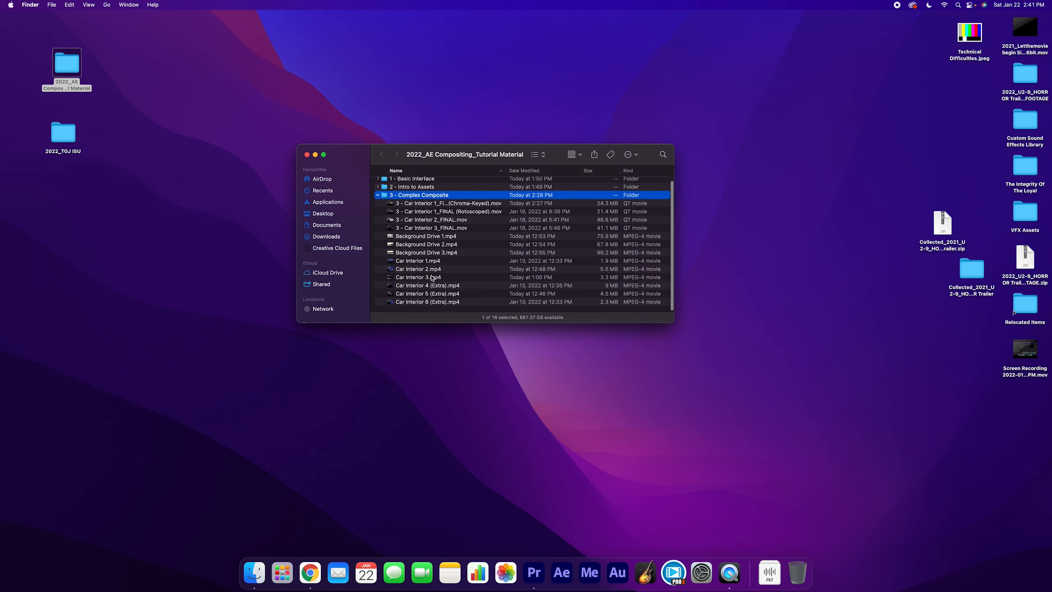
- Preview the extra blue-screen clips Car Interior 4, 5 and 6 (Extra).mp4 one after another, and close the preview
{"action": "left_click", "coordinate": [418, 263]}
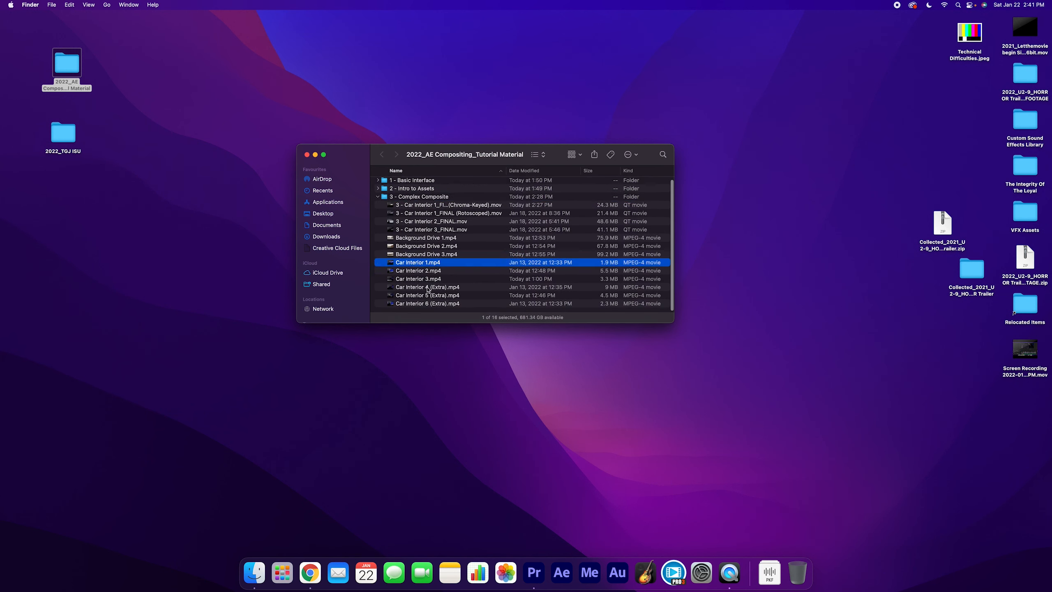
{"action": "left_click", "coordinate": [427, 305], "text": "shift"}
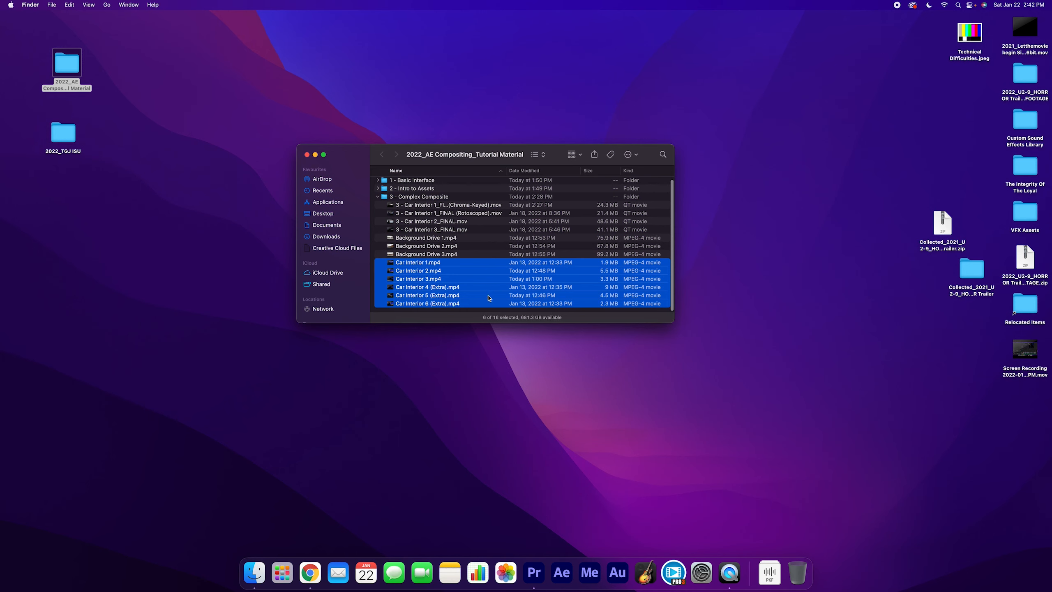
{"action": "left_click", "coordinate": [450, 252]}
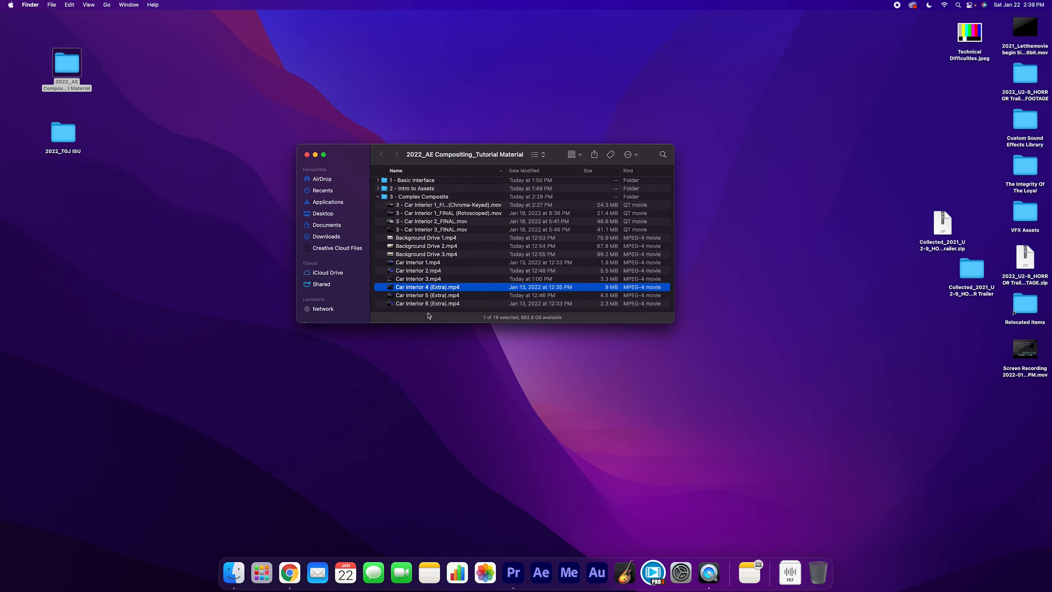
{"action": "left_click", "coordinate": [426, 305], "text": "shift"}
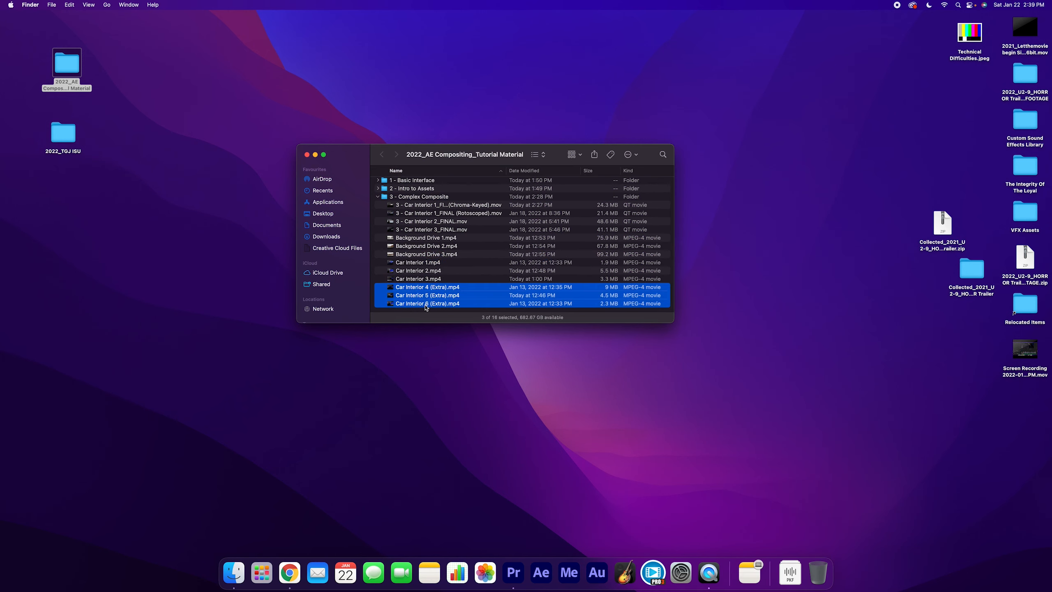
{"action": "key", "text": "space"}
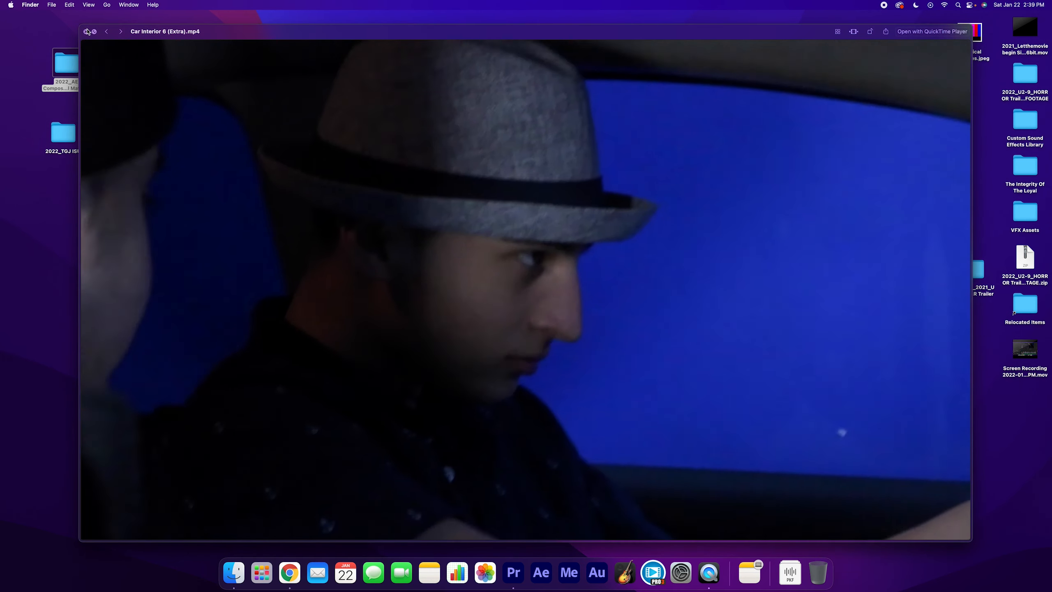
{"action": "left_click", "coordinate": [121, 33]}
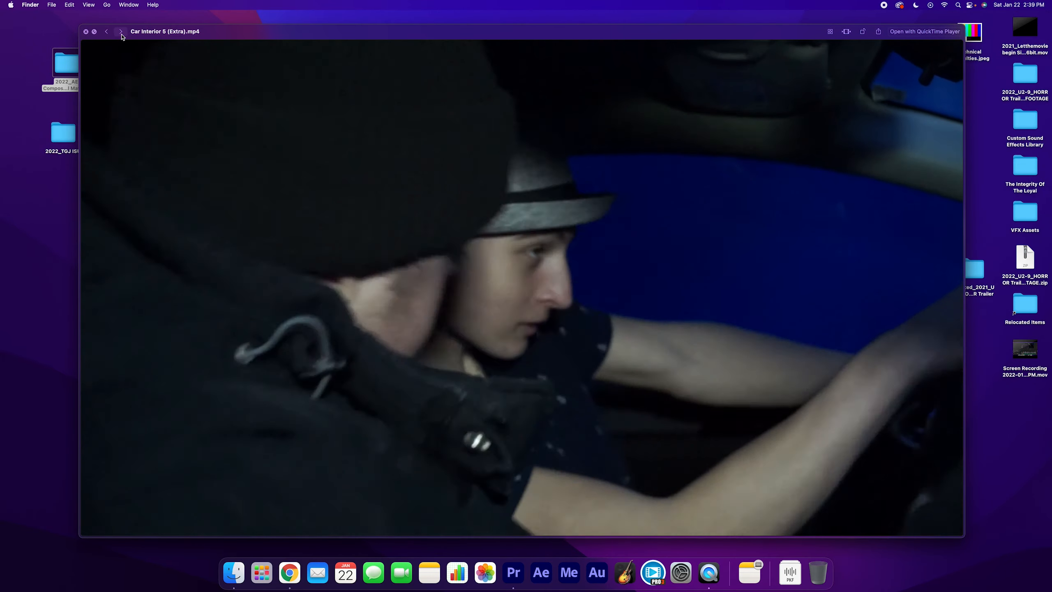
{"action": "left_click", "coordinate": [106, 31]}
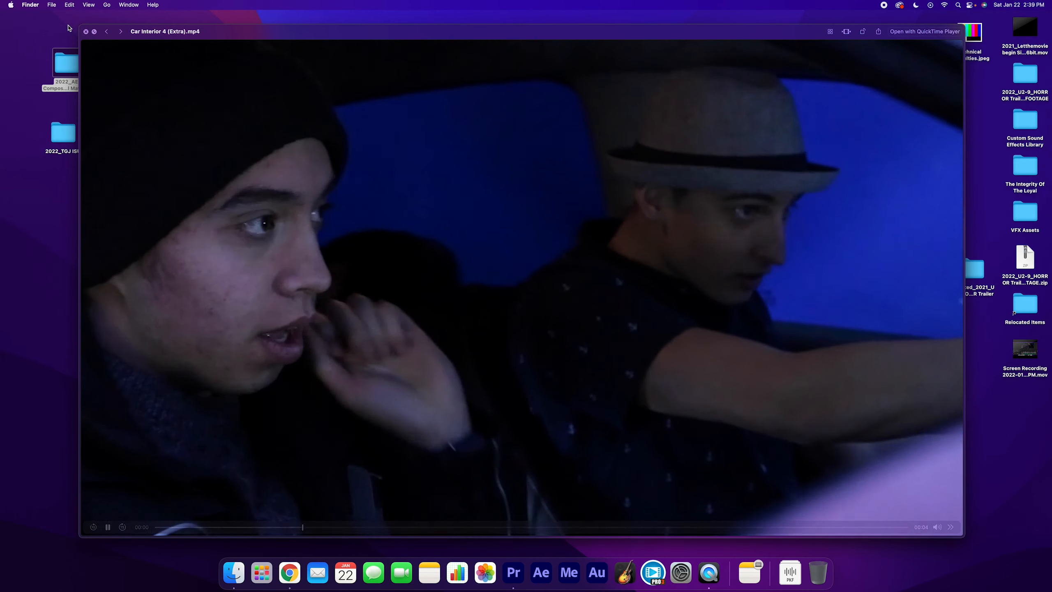
{"action": "left_click", "coordinate": [86, 31]}
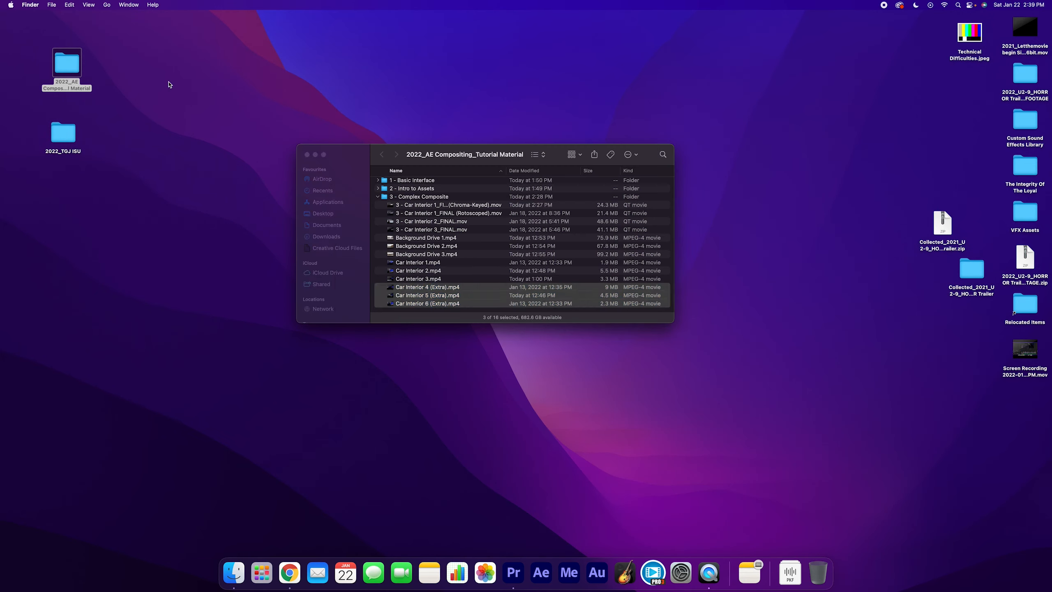
- Look over the car interior source and final clips, and preview Background Drive 1.mp4 at its start and further in
{"action": "left_click", "coordinate": [430, 263]}
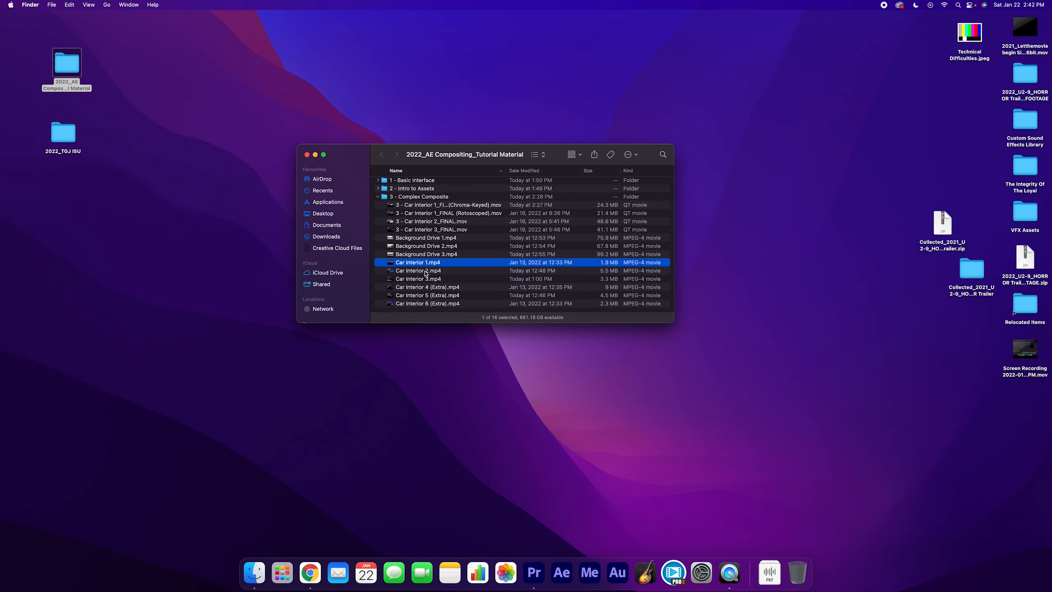
{"action": "left_click", "coordinate": [428, 271]}
{"action": "left_click", "coordinate": [424, 279]}
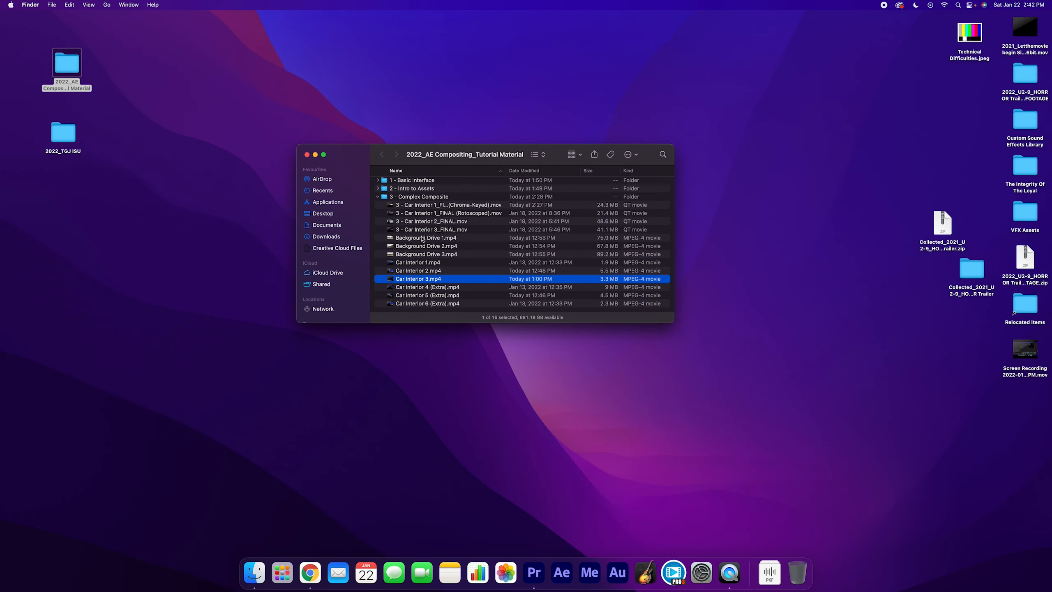
{"action": "left_click", "coordinate": [422, 230]}
{"action": "left_click", "coordinate": [422, 207]}
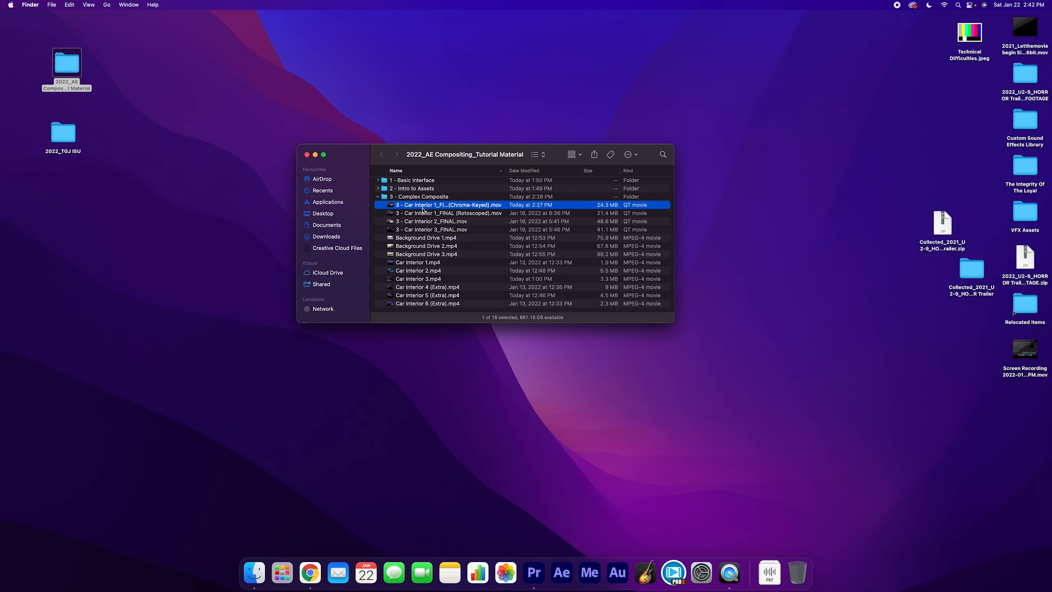
{"action": "left_click", "coordinate": [418, 239]}
{"action": "key", "text": "space"}
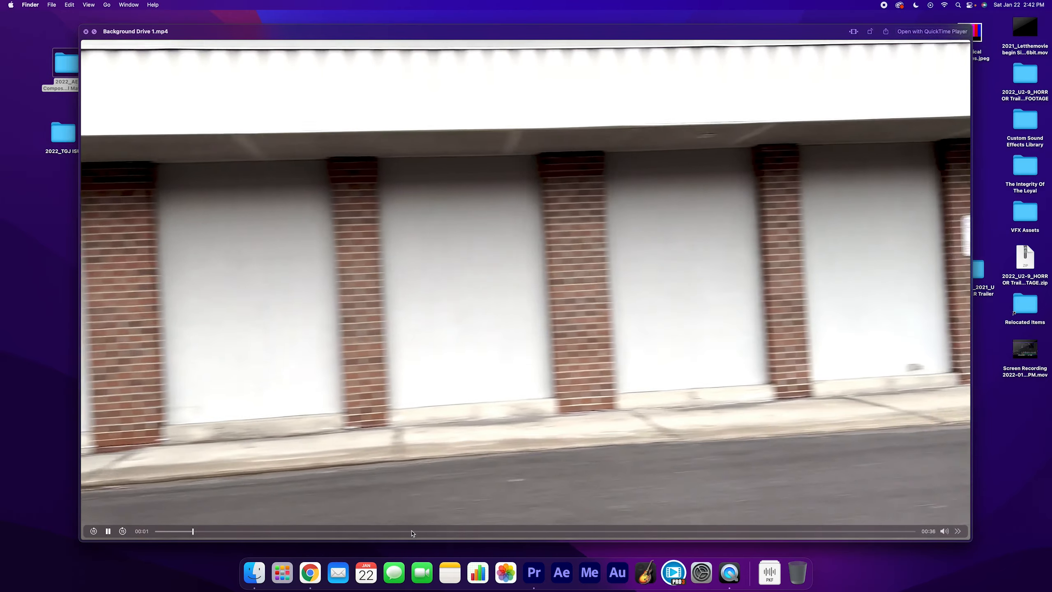
{"action": "left_click", "coordinate": [443, 531]}
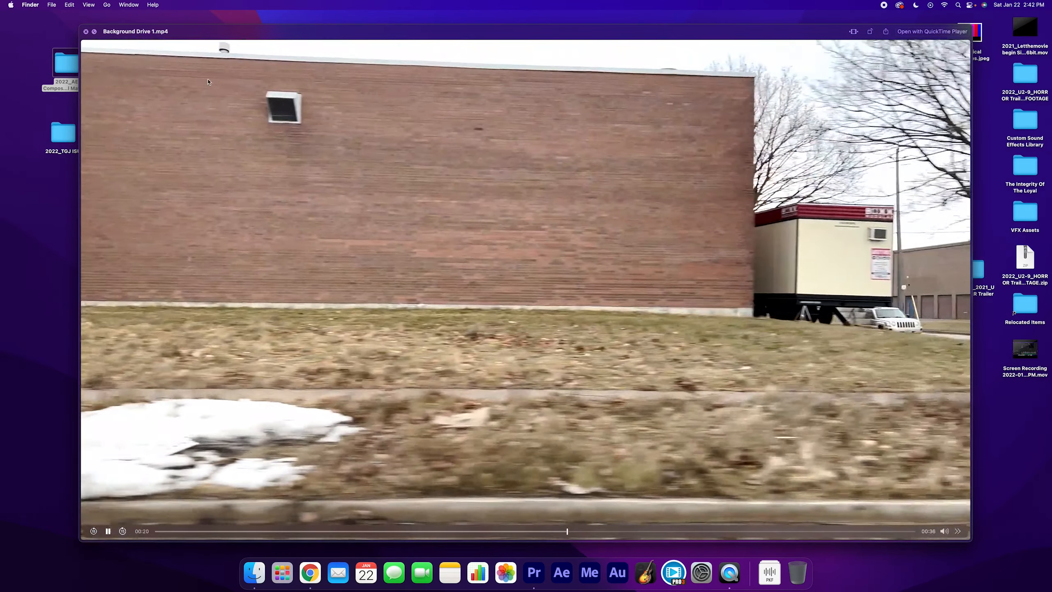
{"action": "key", "text": "space"}
- Preview the two finished Car Interior 1 movies, first the rotoscoped version and then the chroma-keyed version
{"action": "left_click", "coordinate": [441, 206]}
{"action": "left_click", "coordinate": [442, 214]}
{"action": "left_click", "coordinate": [443, 207]}
{"action": "left_click", "coordinate": [446, 214]}
{"action": "key", "text": "space"}
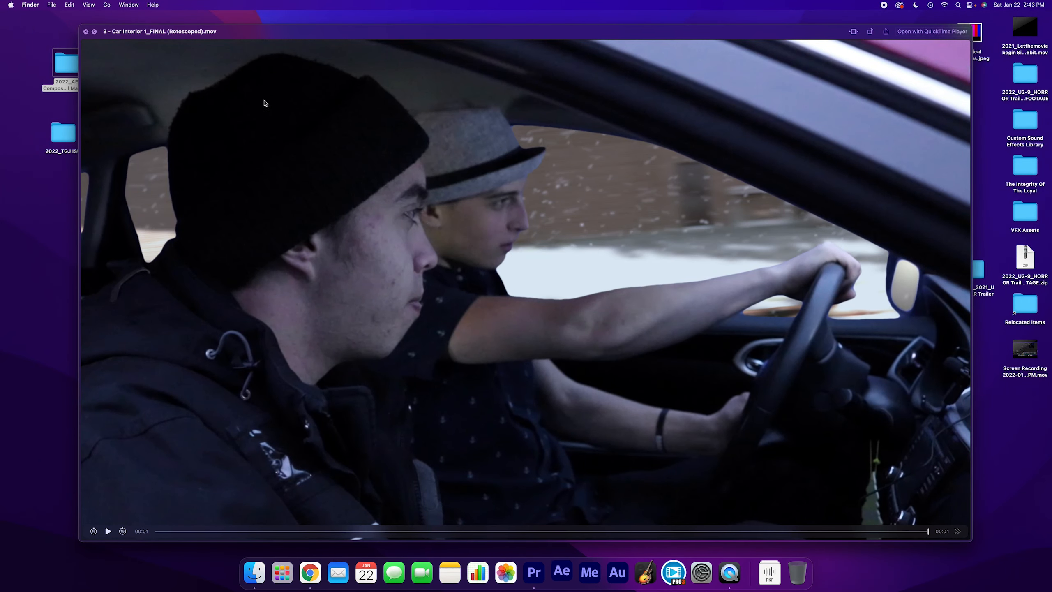
{"action": "left_click", "coordinate": [86, 32]}
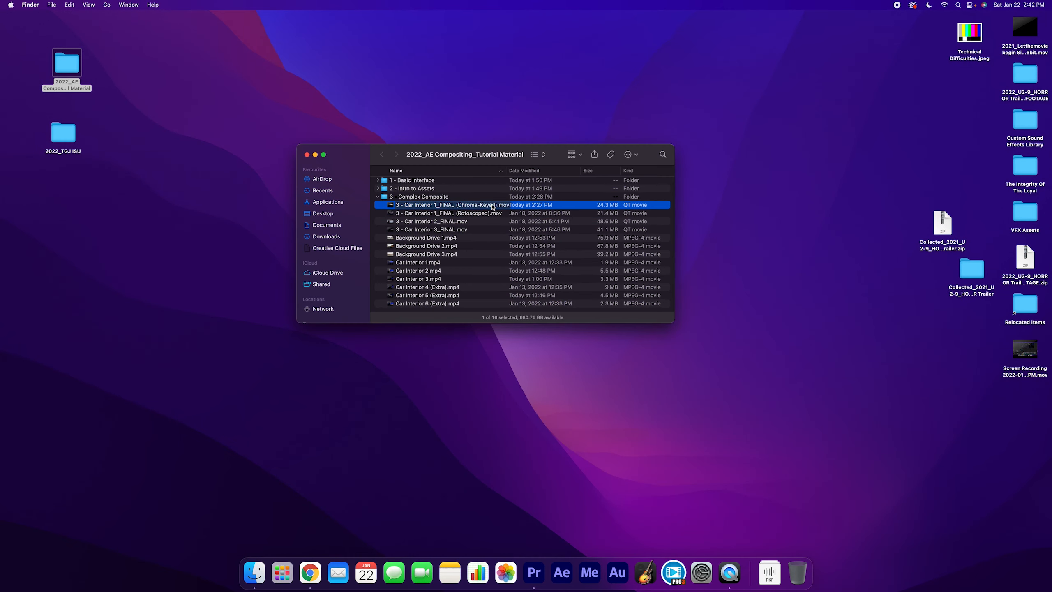
{"action": "key", "text": "space"}
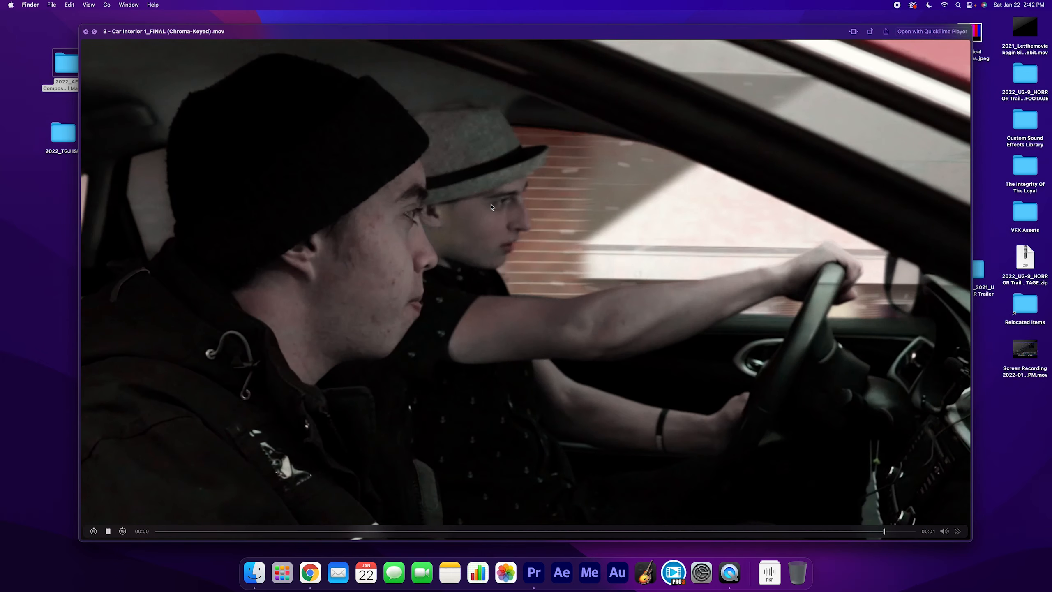
{"action": "left_click_drag", "start_coordinate": [494, 531], "coordinate": [87, 510]}
{"action": "left_click", "coordinate": [85, 32]}
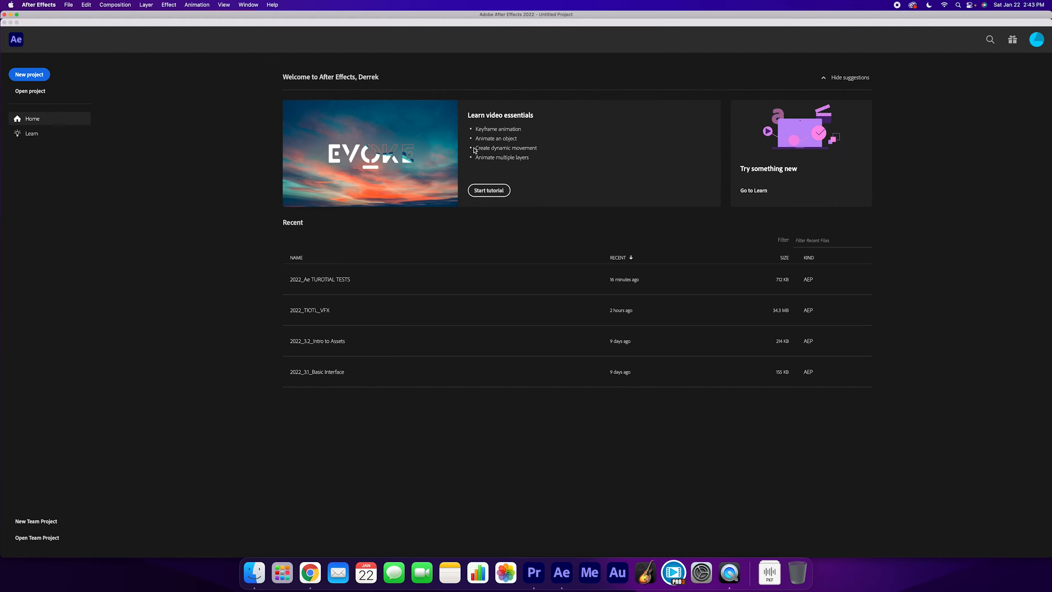
- Start a new After Effects project and save it as 2022_3.3 Complex Composite in the 3 - Complex Composite folder
{"action": "left_click", "coordinate": [39, 75]}
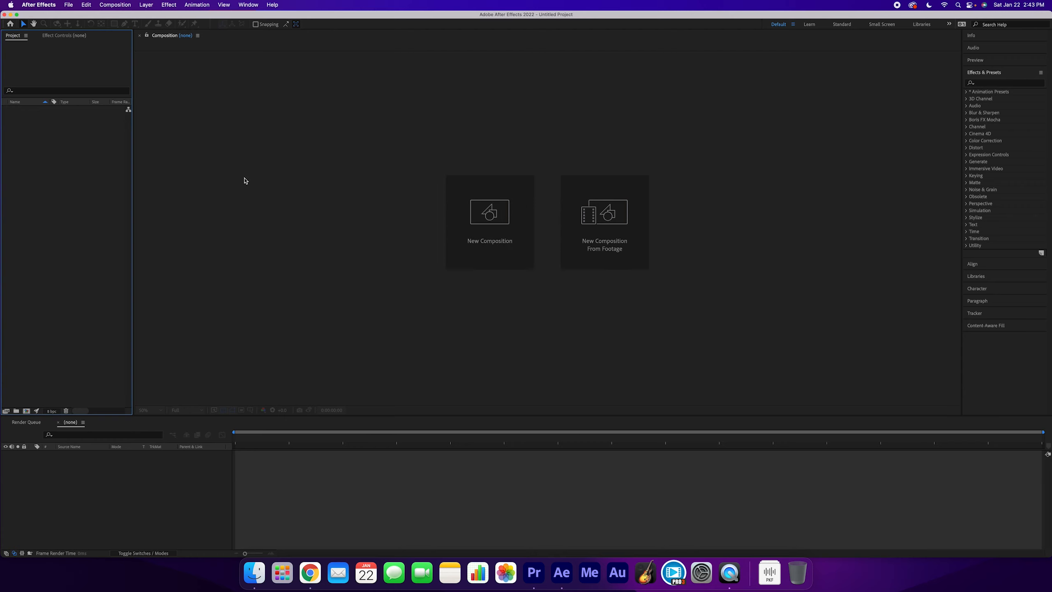
{"action": "left_click", "coordinate": [69, 5]}
{"action": "mouse_move", "coordinate": [137, 94]}
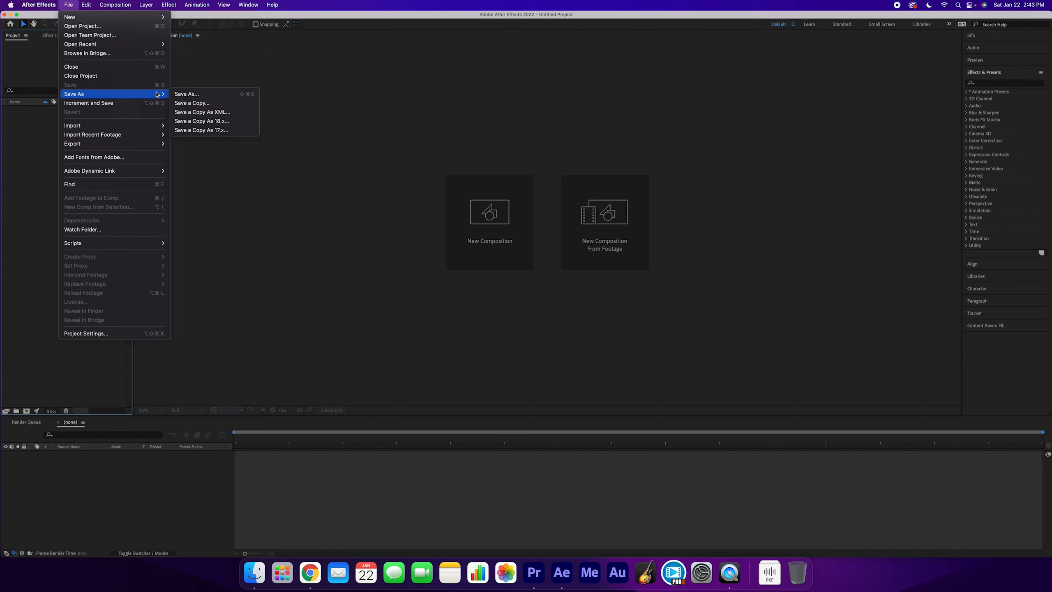
{"action": "left_click", "coordinate": [186, 94]}
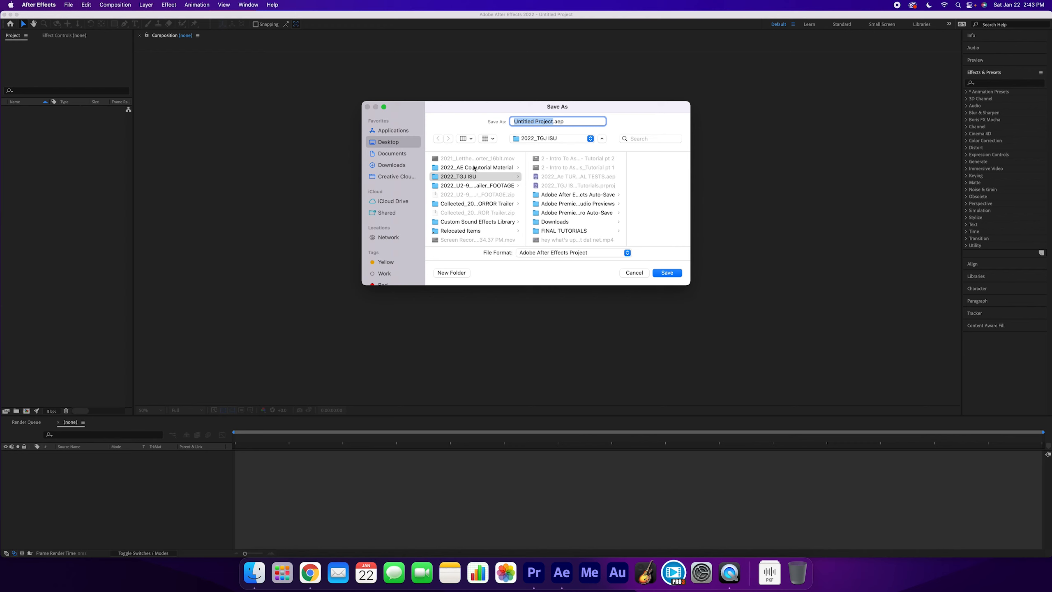
{"action": "left_click", "coordinate": [475, 167]}
{"action": "left_click", "coordinate": [582, 177]}
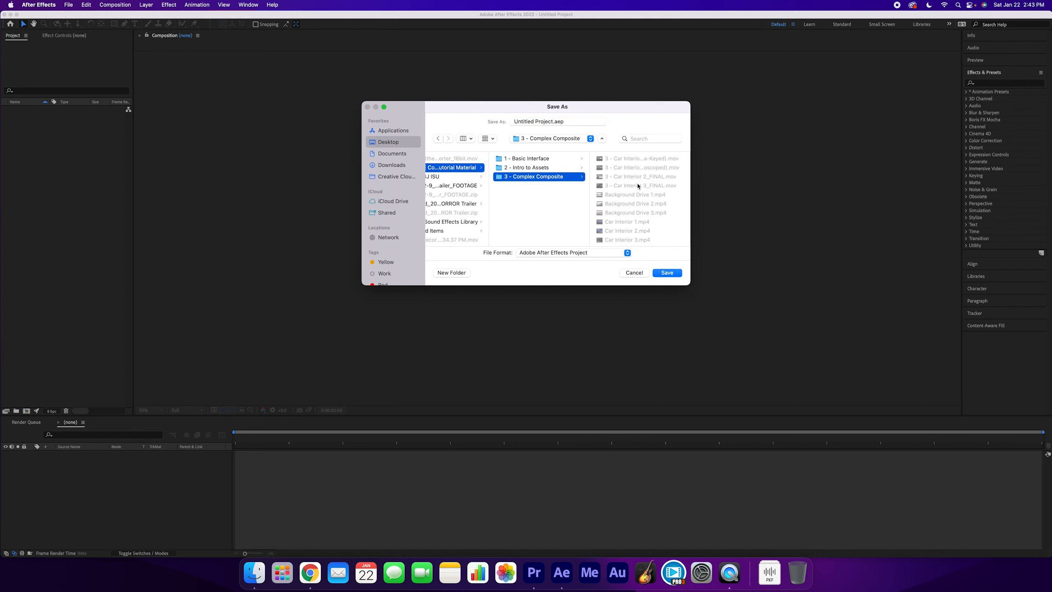
{"action": "left_click", "coordinate": [554, 120]}
{"action": "left_click", "coordinate": [573, 120]}
{"action": "left_click_drag", "start_coordinate": [554, 121], "coordinate": [513, 121]}
{"action": "type", "text": "2022_3.3 Com"}
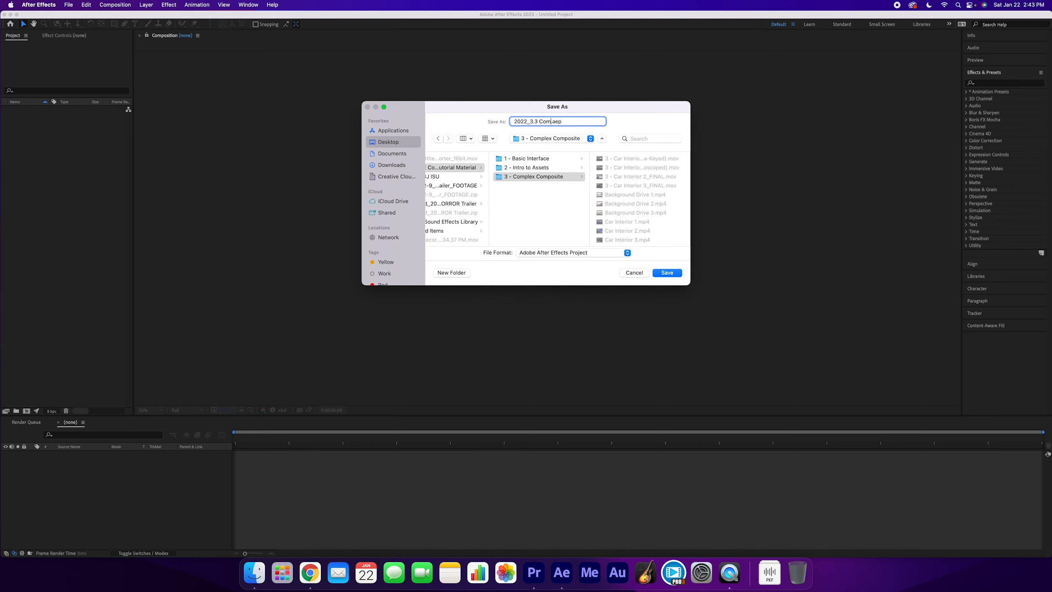
{"action": "type", "text": "plex Composite"}
{"action": "key", "text": "Return"}
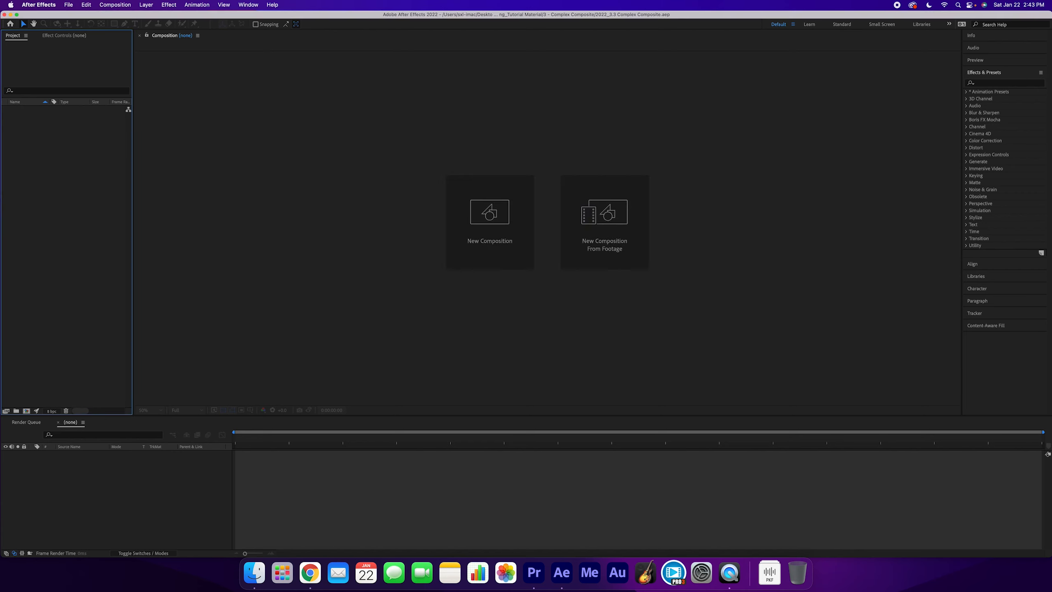
- Import Car Interior 1.mp4 from the 3 - Complex Composite folder into the After Effects project
{"action": "left_click", "coordinate": [254, 573]}
{"action": "scroll", "coordinate": [426, 243], "scroll_direction": "down", "scroll_amount": 2}
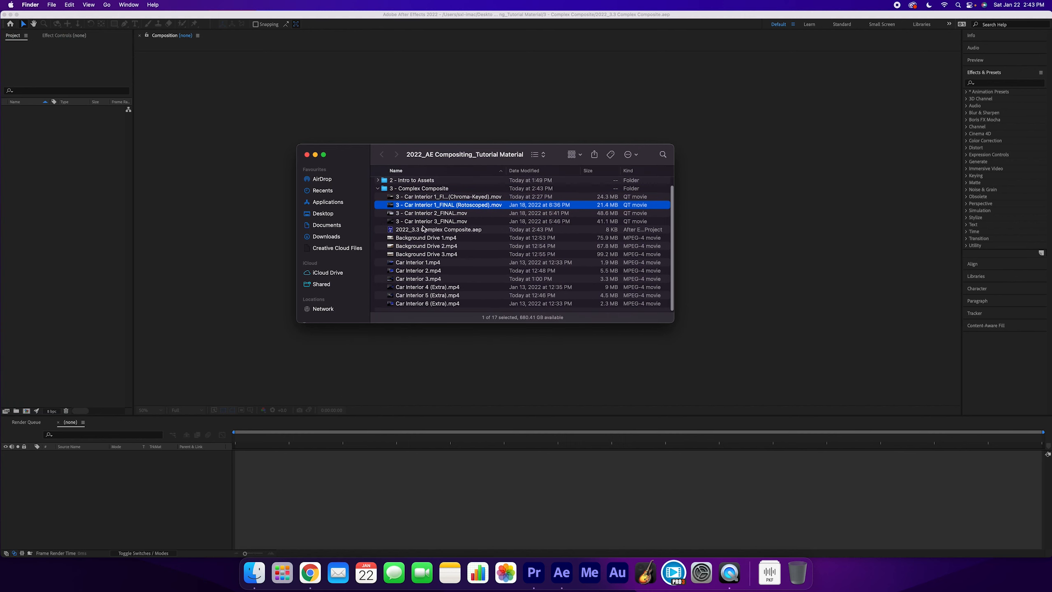
{"action": "left_click", "coordinate": [426, 264]}
{"action": "left_click_drag", "start_coordinate": [423, 266], "coordinate": [70, 207]}
- Import Background Drive 1.mp4, Background Drive 2.mp4 and Background Drive 3.mp4 from the tutorial folder into the project
{"action": "left_click", "coordinate": [245, 562]}
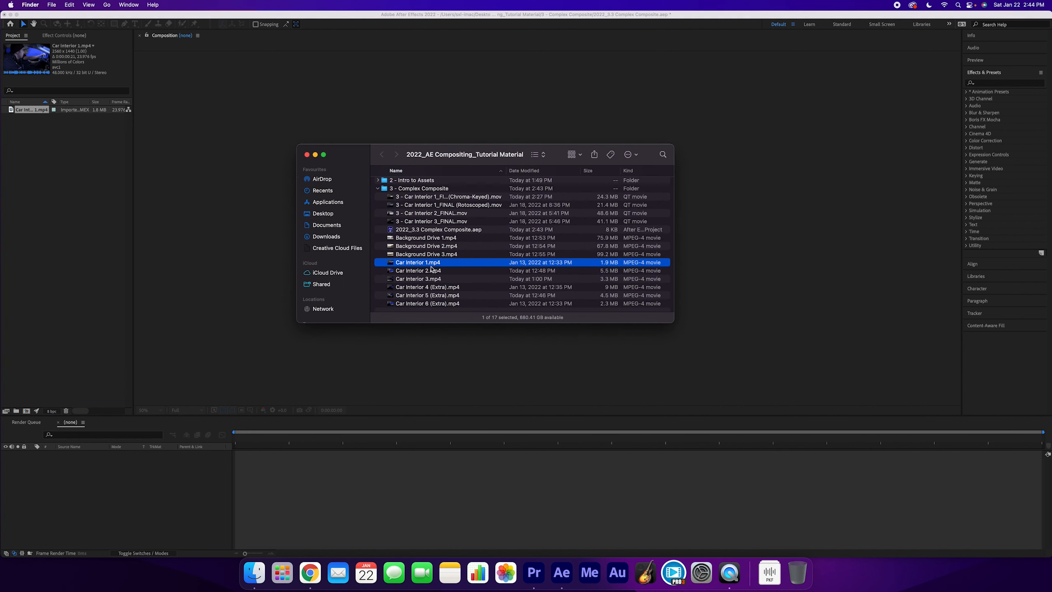
{"action": "left_click", "coordinate": [430, 241]}
{"action": "key", "text": "shift+Down"}
{"action": "key", "text": "shift+Down"}
{"action": "left_click_drag", "start_coordinate": [451, 239], "coordinate": [85, 173]}
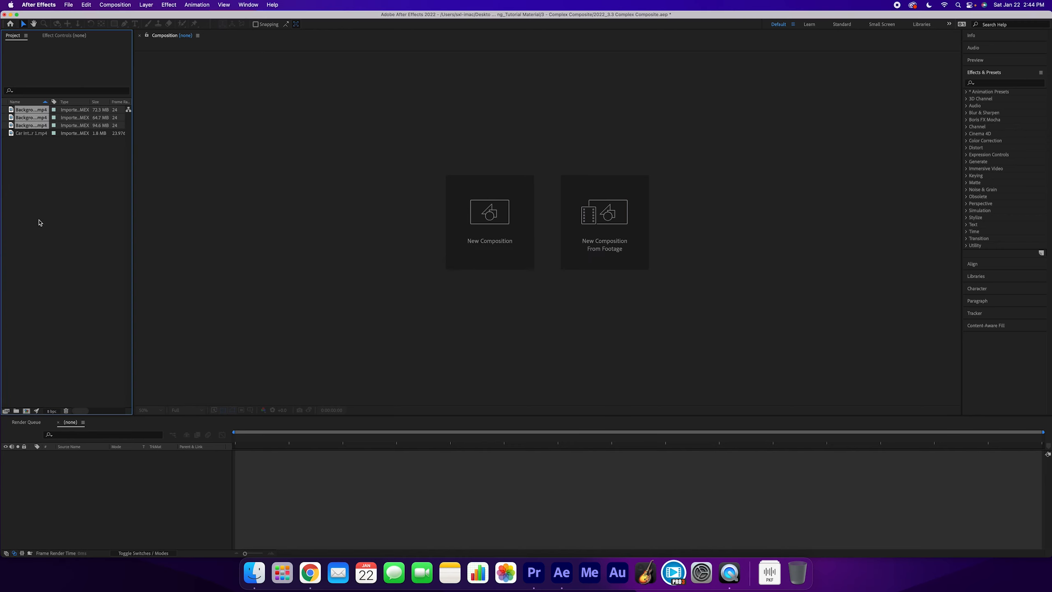
- Create a composition from the Car Interior 1.mp4 footage and play it through to near its end
{"action": "left_click_drag", "start_coordinate": [31, 134], "coordinate": [27, 410]}
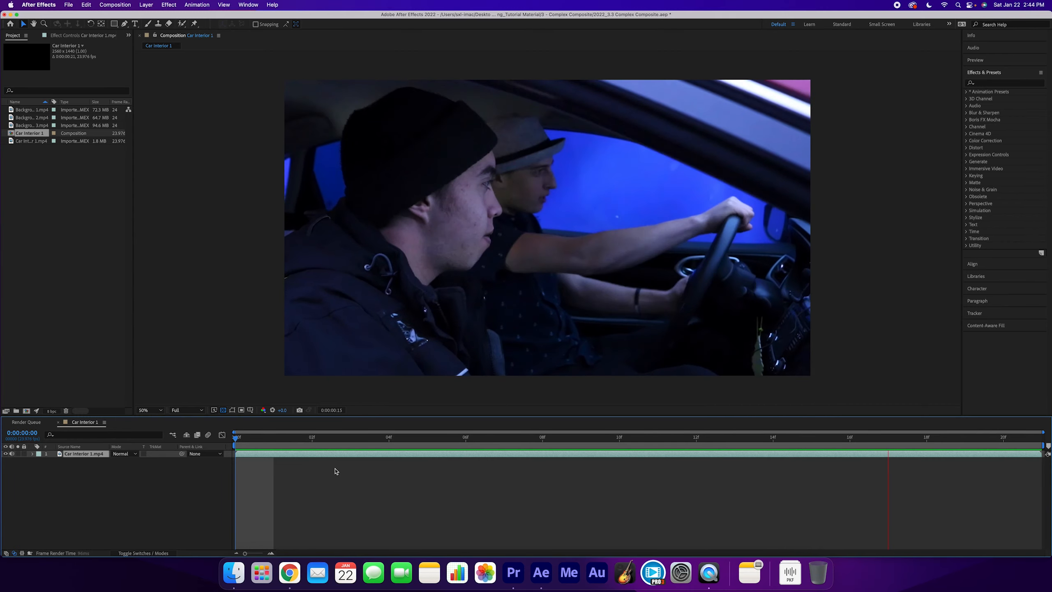
{"action": "key", "text": "space"}
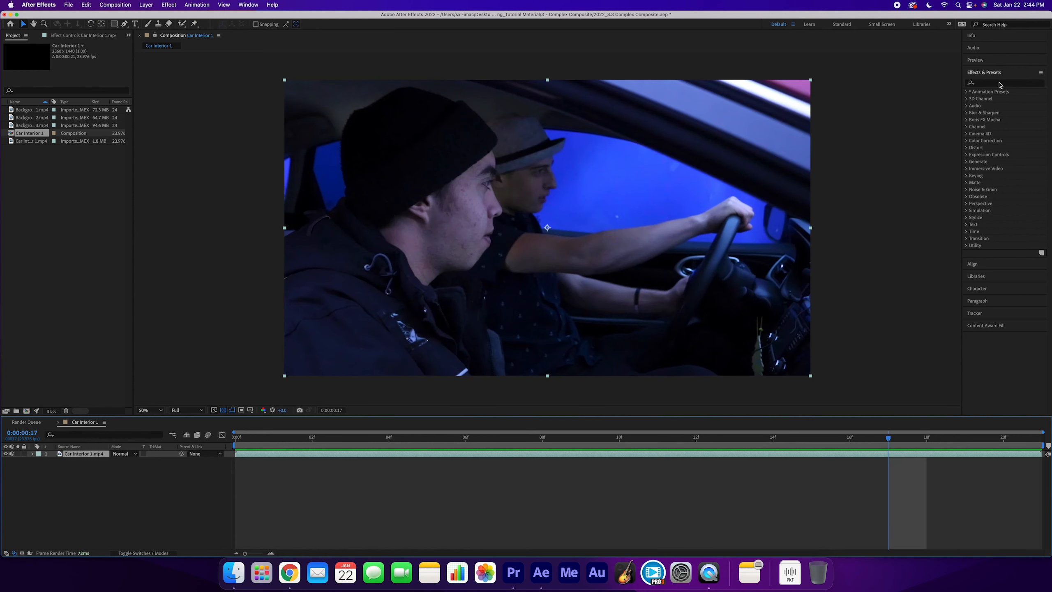
- Find the Keylight (1.2) effect and apply it to the Car Interior 1.mp4 layer
{"action": "left_click", "coordinate": [1004, 72]}
{"action": "left_click", "coordinate": [990, 62]}
{"action": "left_click", "coordinate": [986, 62]}
{"action": "left_click", "coordinate": [986, 73]}
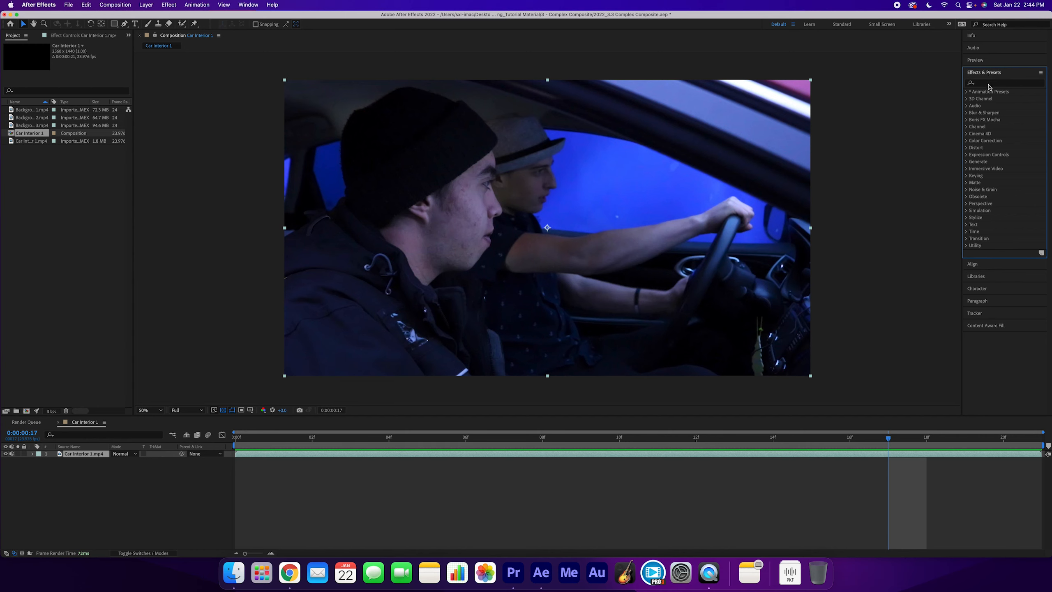
{"action": "left_click", "coordinate": [992, 84]}
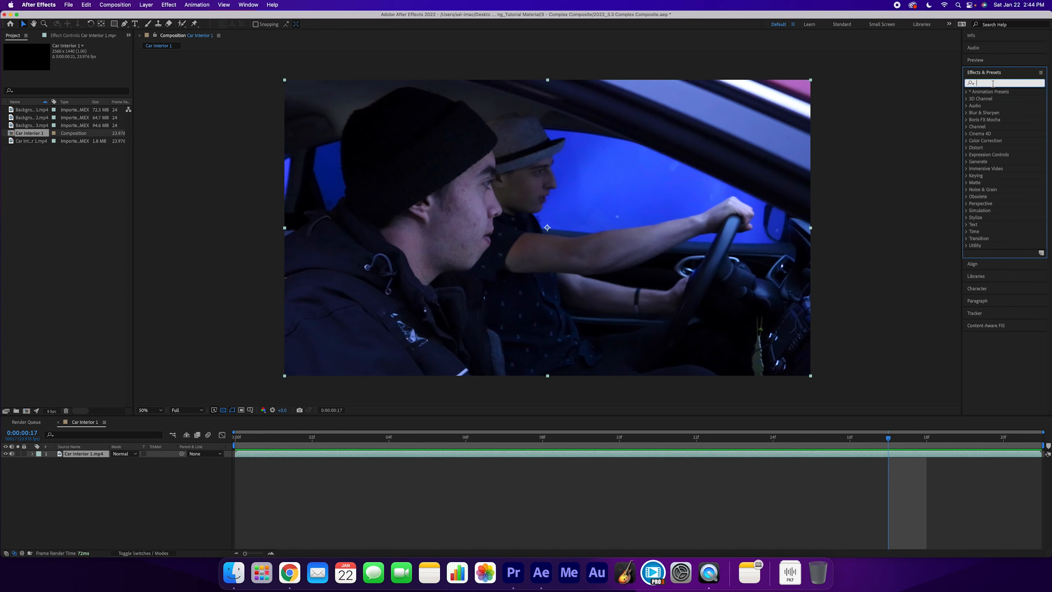
{"action": "type", "text": "key"}
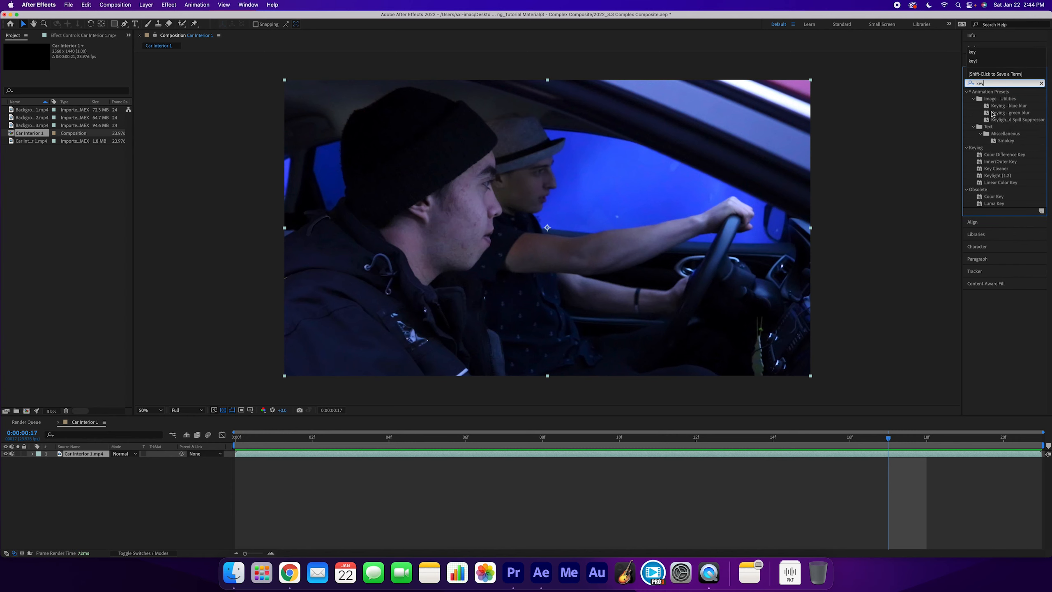
{"action": "left_click", "coordinate": [998, 176]}
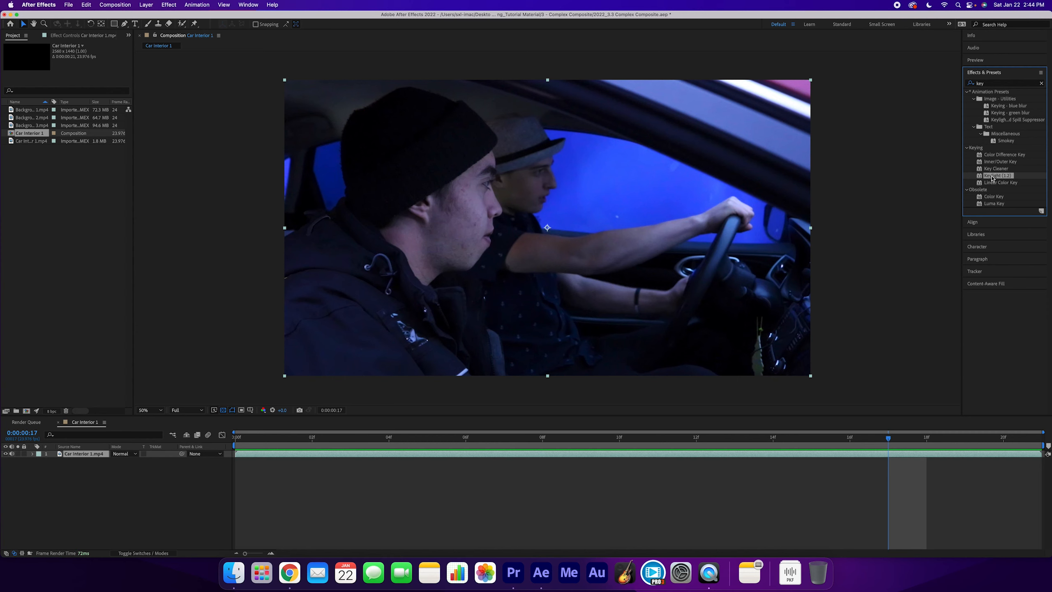
{"action": "left_click_drag", "start_coordinate": [997, 178], "coordinate": [741, 456]}
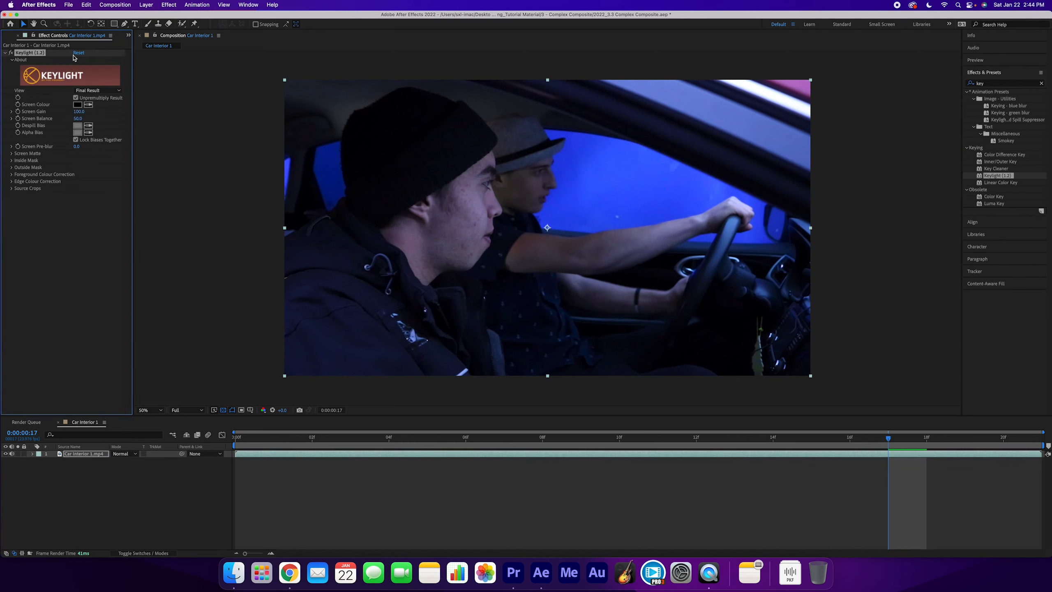
- Sample the blue screen beside the driver as Keylight's Screen Colour and compare the key with the transparency grid off and on
{"action": "left_click", "coordinate": [89, 105]}
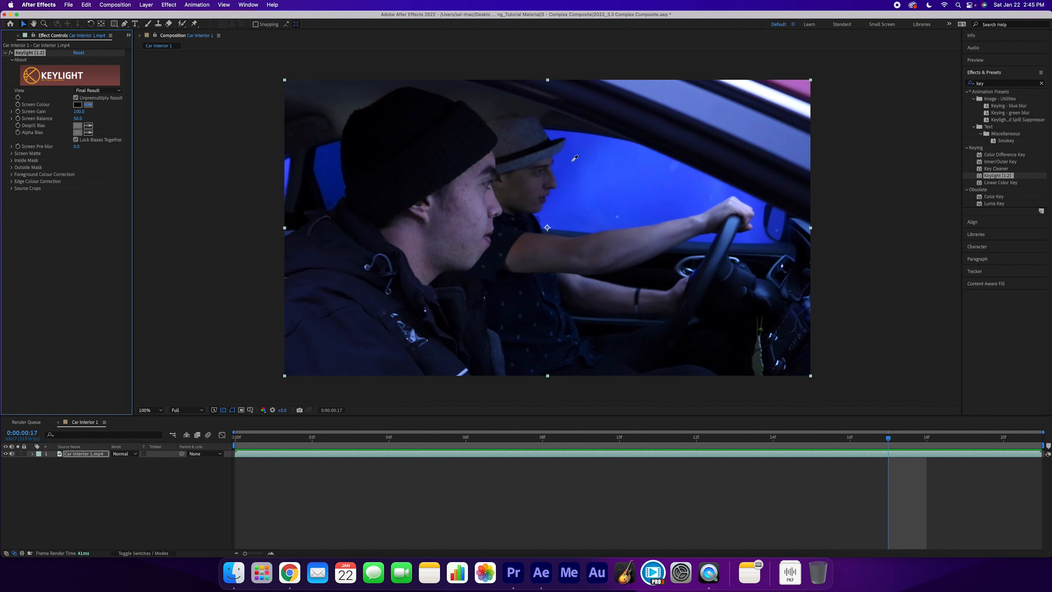
{"action": "left_click", "coordinate": [573, 162]}
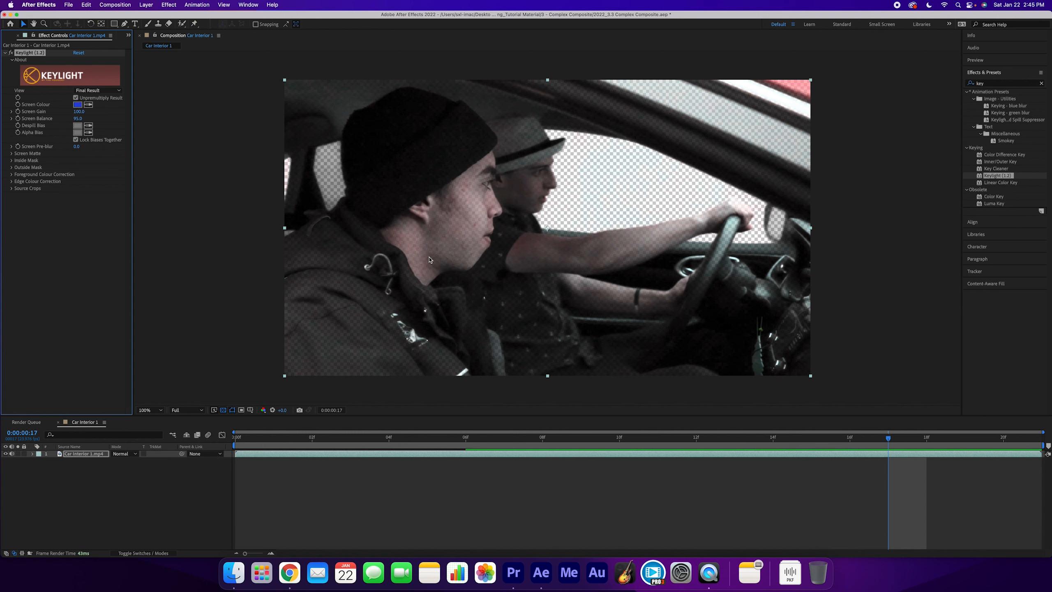
{"action": "left_click", "coordinate": [223, 410]}
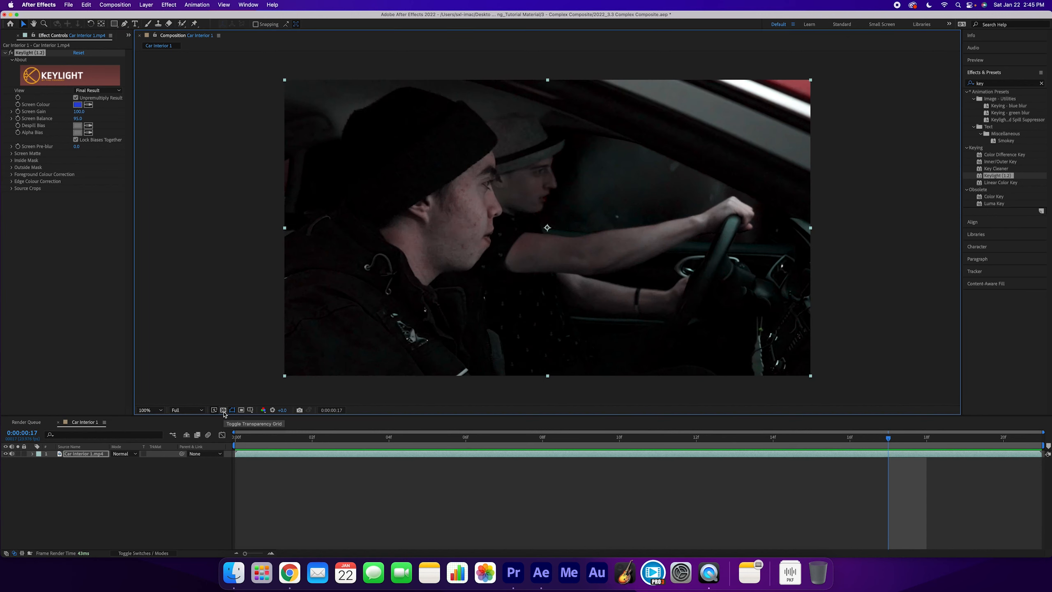
{"action": "left_click", "coordinate": [223, 412]}
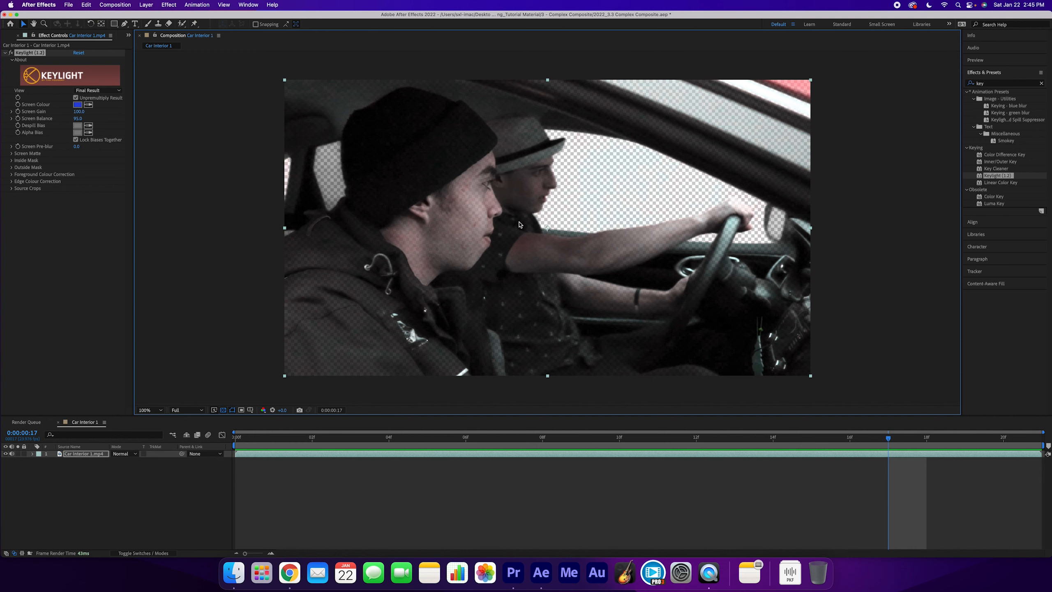
{"action": "left_click", "coordinate": [223, 410]}
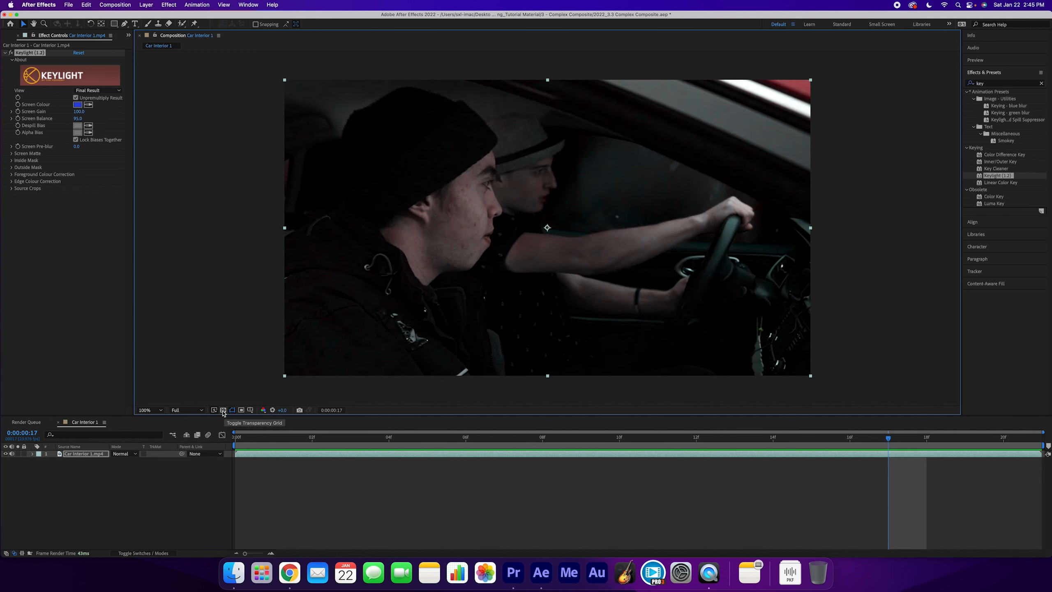
{"action": "left_click", "coordinate": [223, 410]}
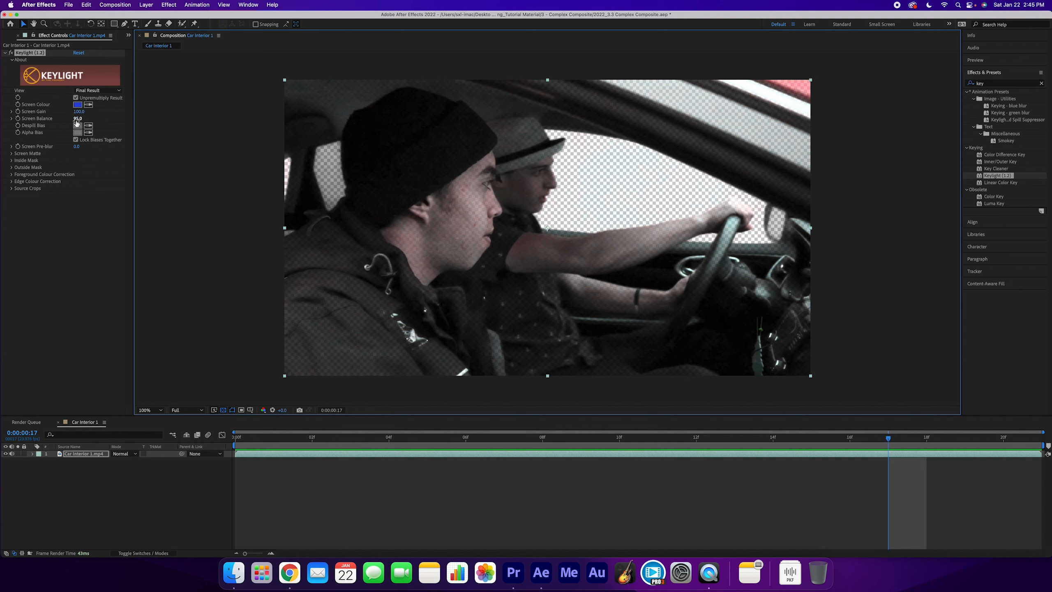
- Set Keylight's Screen Balance to 100 and refine Screen Matte with Clip Black 4, a lower Clip White, Clip Rollback 1 and Screen Softness 3.3
{"action": "left_click_drag", "start_coordinate": [77, 121], "coordinate": [186, 115]}
{"action": "left_click_drag", "start_coordinate": [428, 141], "coordinate": [70, 133]}
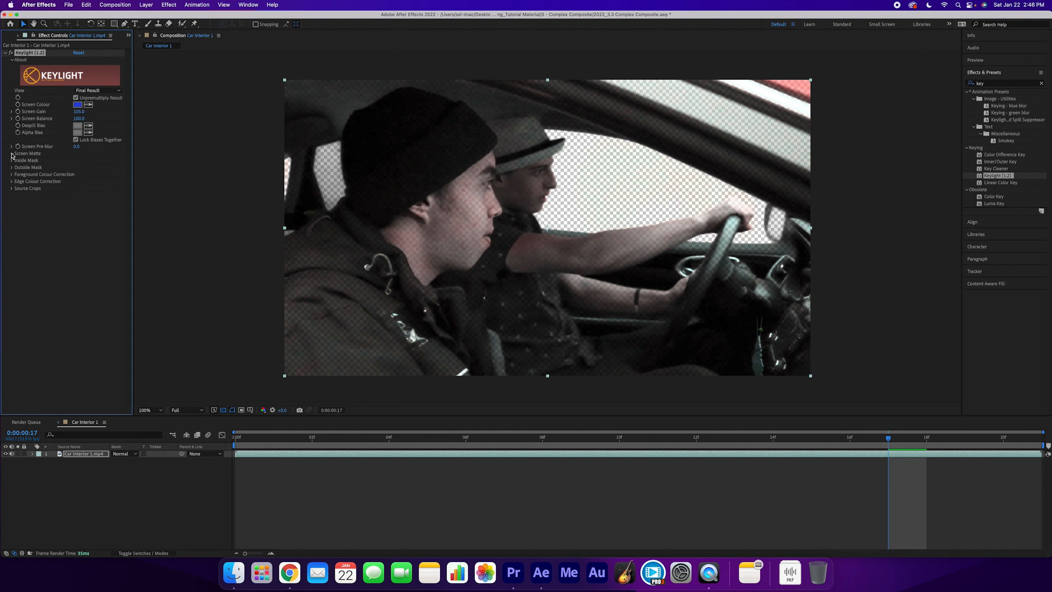
{"action": "left_click", "coordinate": [11, 154]}
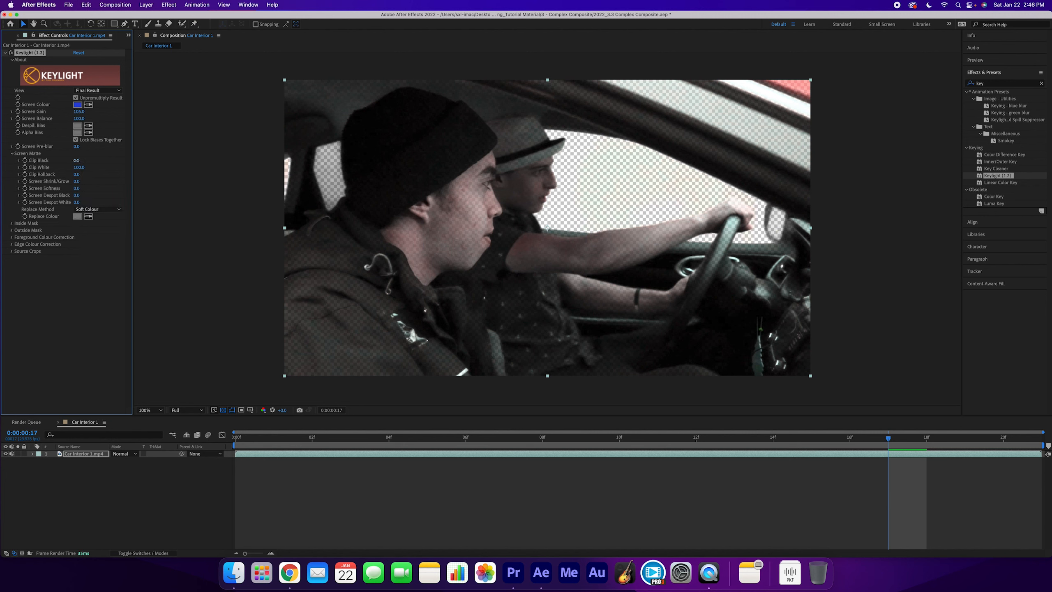
{"action": "left_click_drag", "start_coordinate": [76, 161], "coordinate": [84, 190]}
{"action": "left_click", "coordinate": [77, 181]}
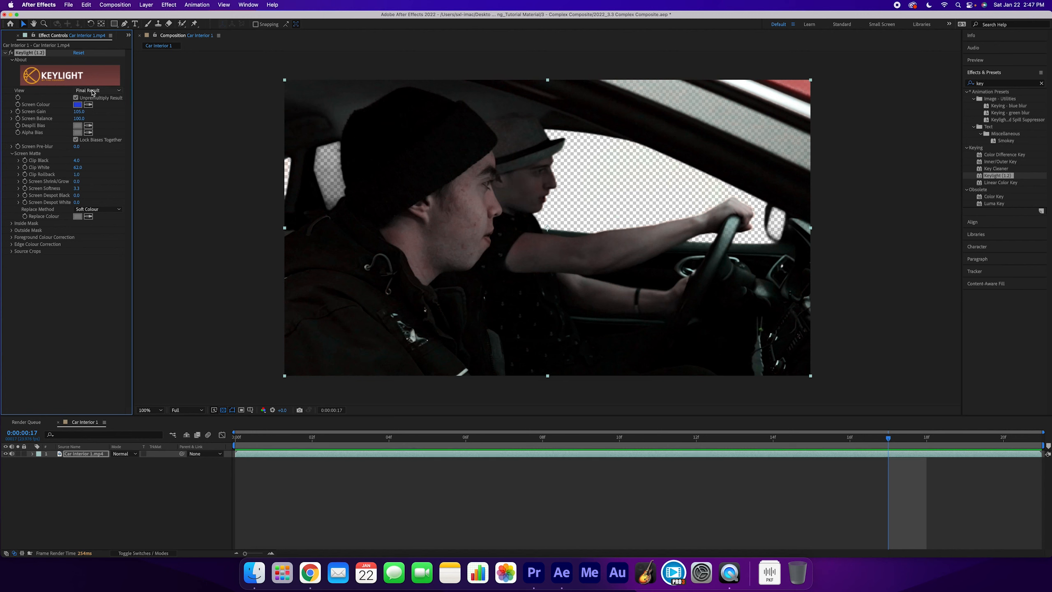
- Check the key in Keylight's Screen Matte view and play back the keyed car shot in Final Result view
{"action": "left_click", "coordinate": [93, 91]}
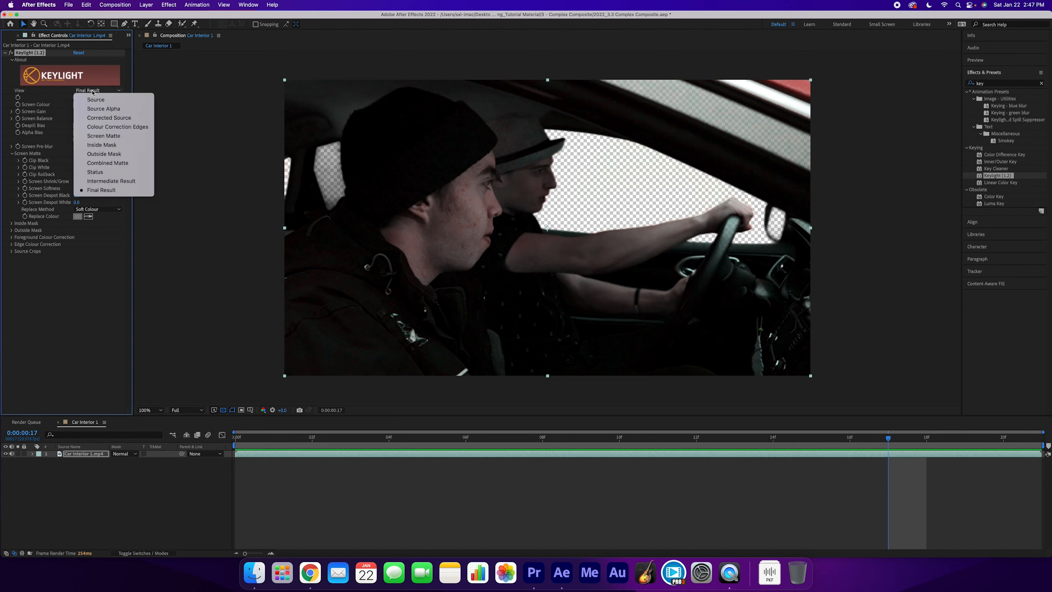
{"action": "left_click", "coordinate": [104, 136]}
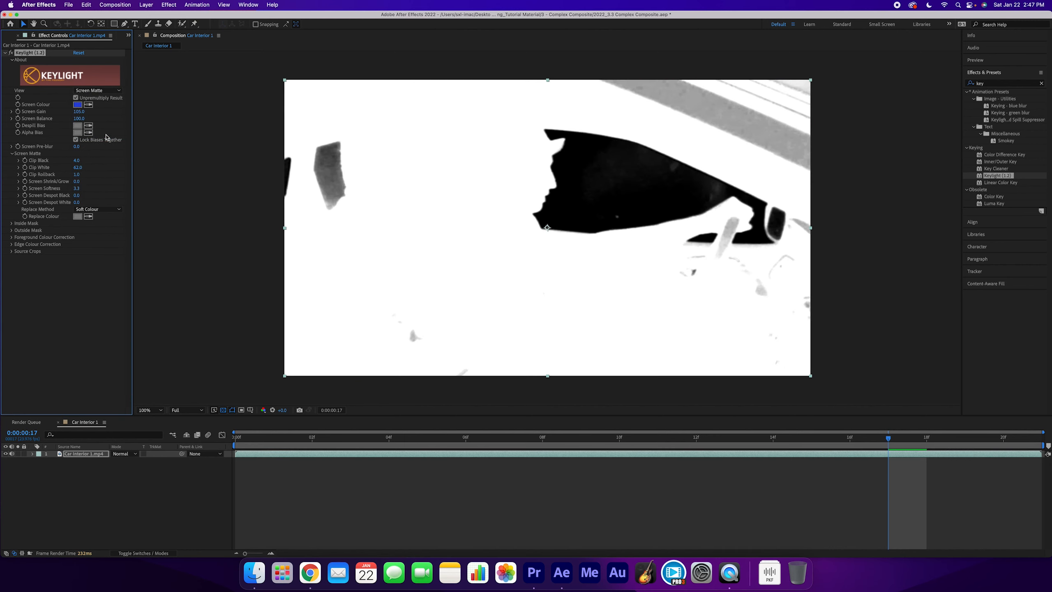
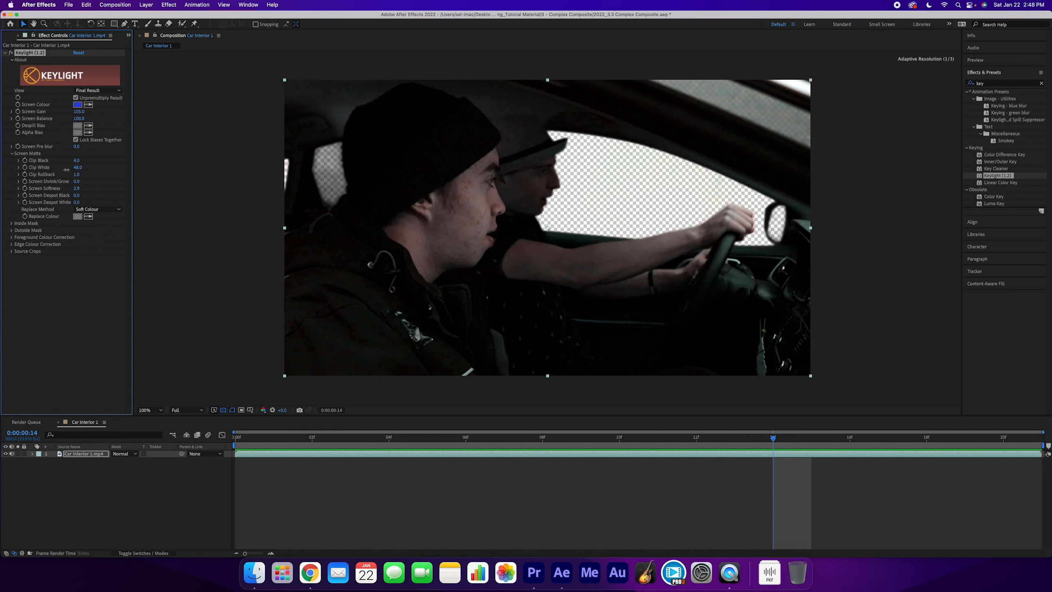
{"action": "key", "text": "space"}
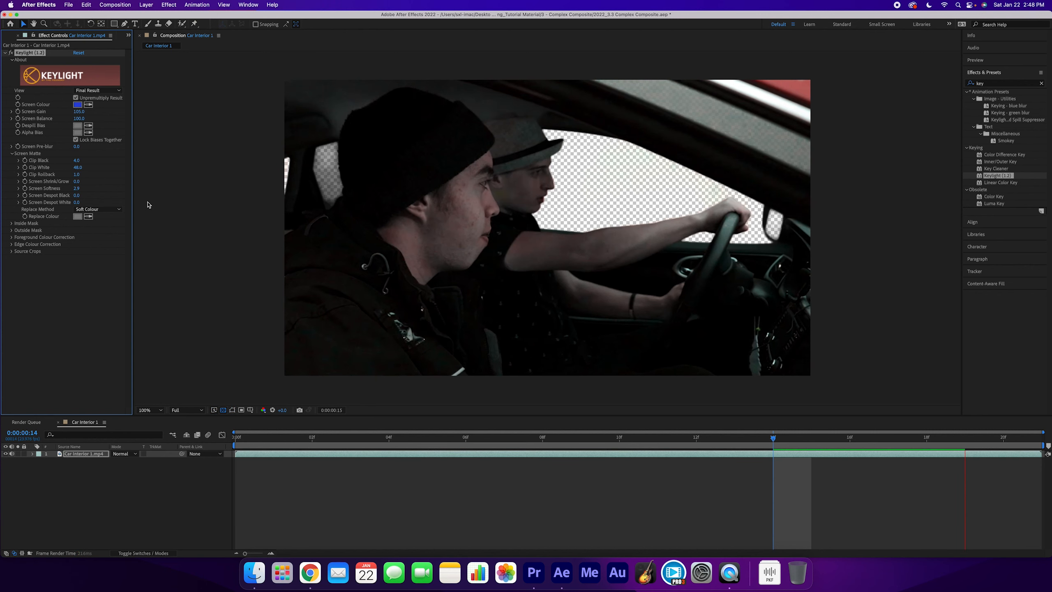
{"action": "key", "text": "space"}
- Look through the three Background Drive clips in the project and view the Background Drive 1.mp4 footage on its own
{"action": "left_click", "coordinate": [128, 36]}
{"action": "left_click", "coordinate": [145, 46]}
{"action": "left_click", "coordinate": [45, 148]}
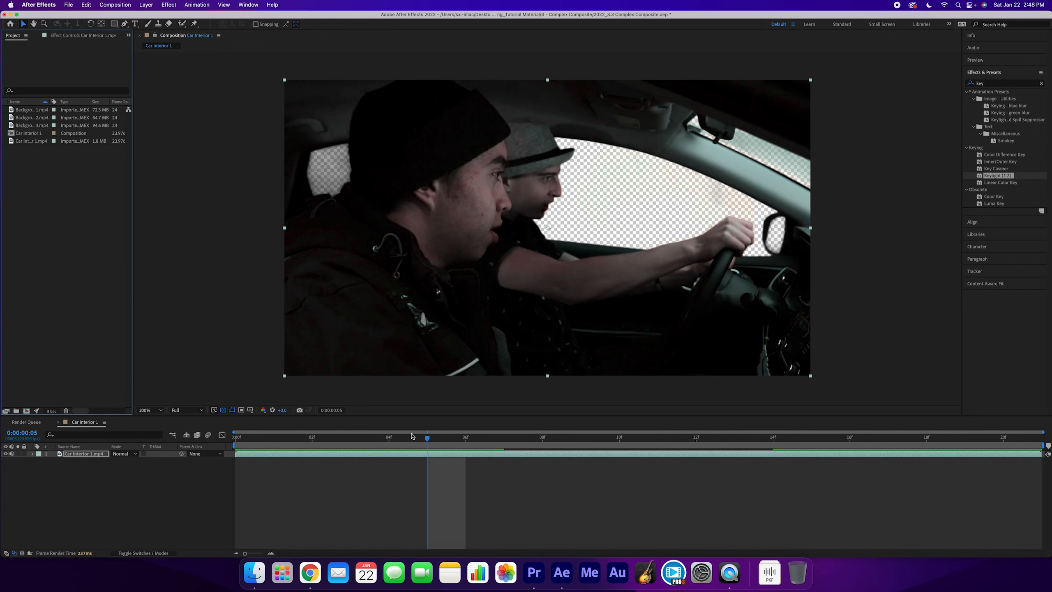
{"action": "left_click", "coordinate": [28, 118]}
{"action": "left_click", "coordinate": [28, 111]}
{"action": "left_click", "coordinate": [29, 117]}
{"action": "left_click", "coordinate": [29, 126]}
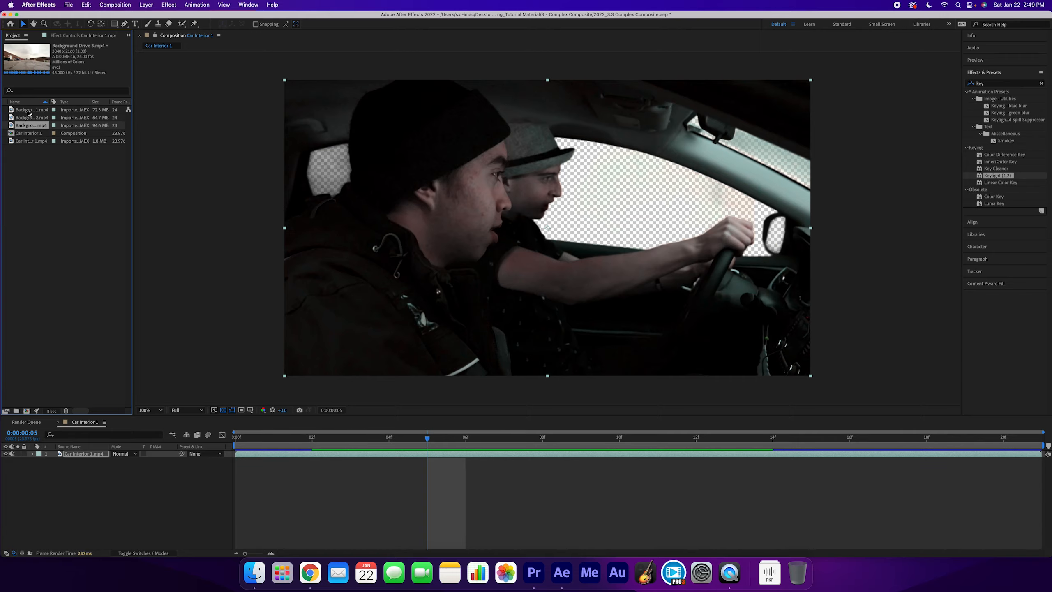
{"action": "double_click", "coordinate": [28, 110]}
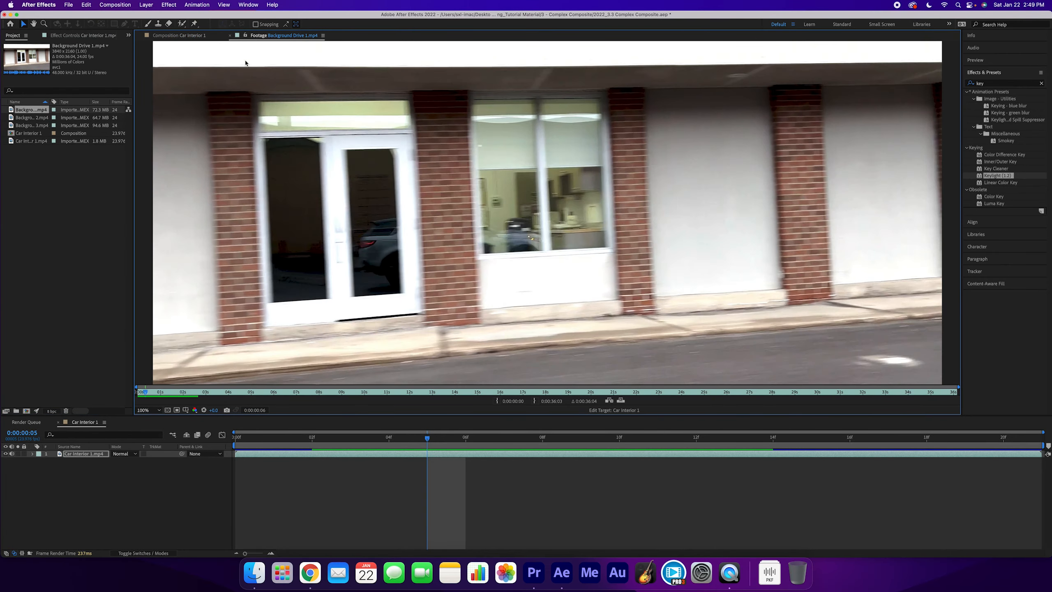
{"action": "left_click", "coordinate": [230, 37]}
- Place Background Drive 1.mp4 beneath the Car Interior 1 layer and play the composite from the first frame
{"action": "left_click_drag", "start_coordinate": [28, 113], "coordinate": [59, 465]}
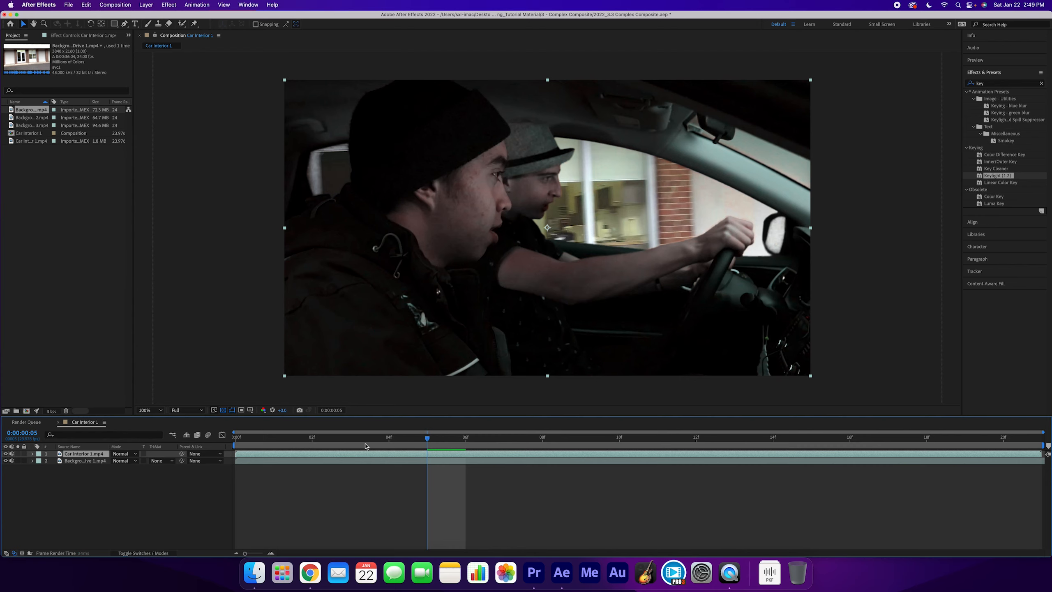
{"action": "left_click_drag", "start_coordinate": [365, 446], "coordinate": [235, 444]}
{"action": "key", "text": "space"}
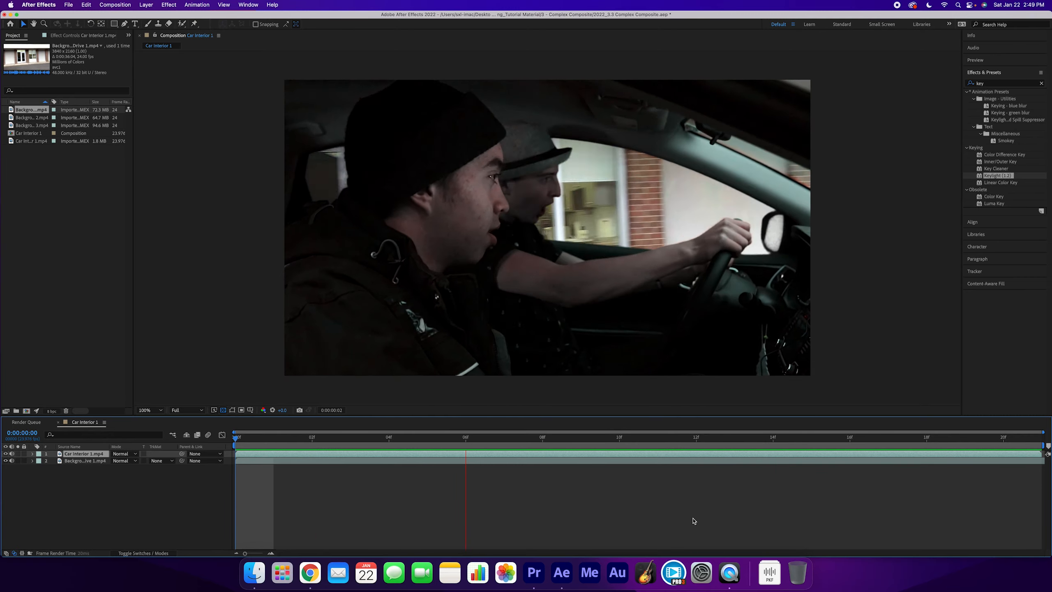
{"action": "key", "text": "space"}
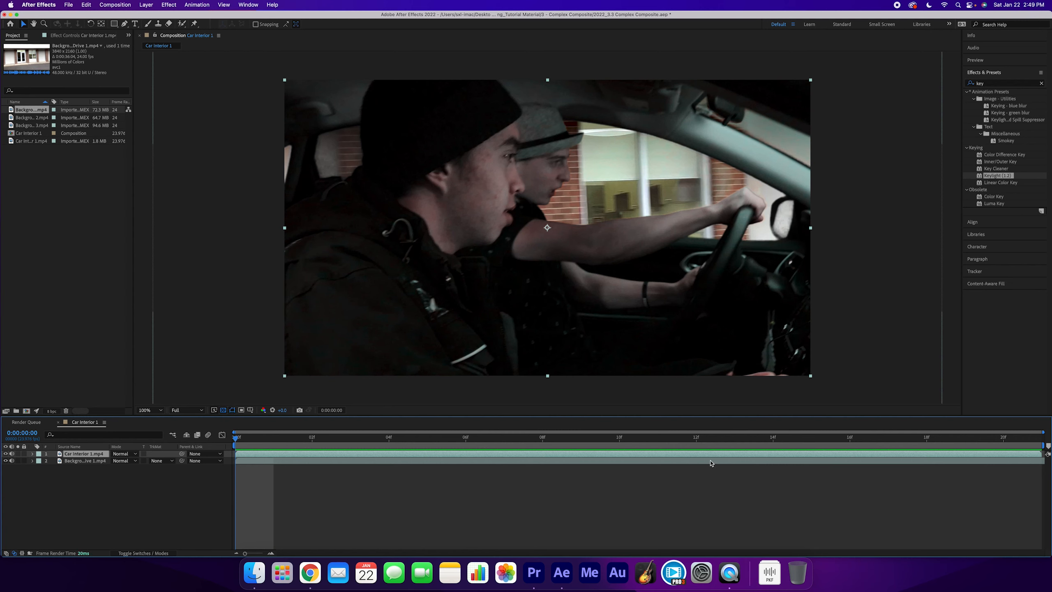
{"action": "left_click", "coordinate": [711, 462]}
{"action": "key", "text": "space"}
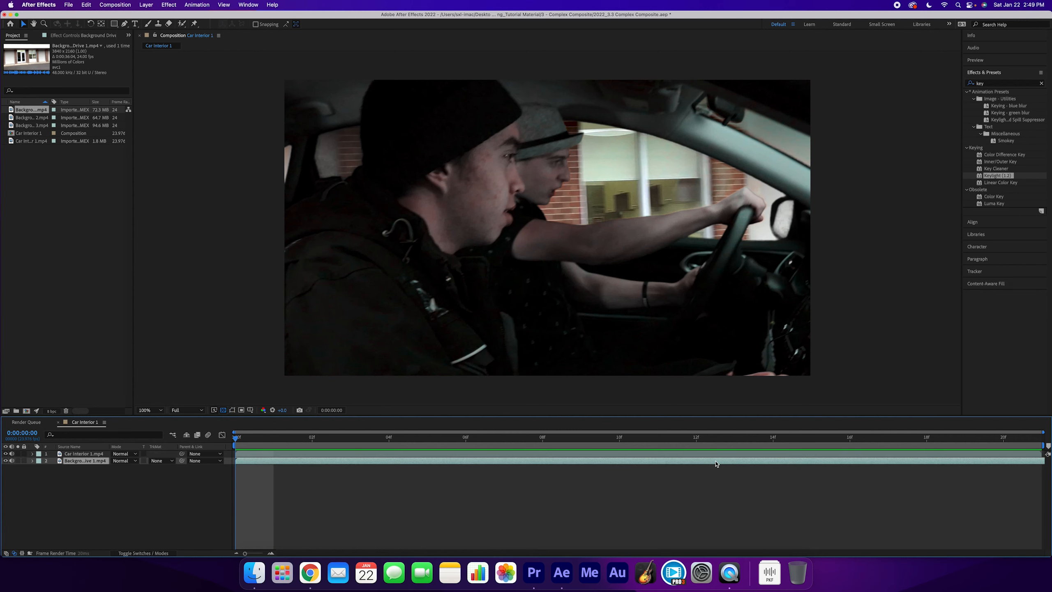
{"action": "key", "text": "space"}
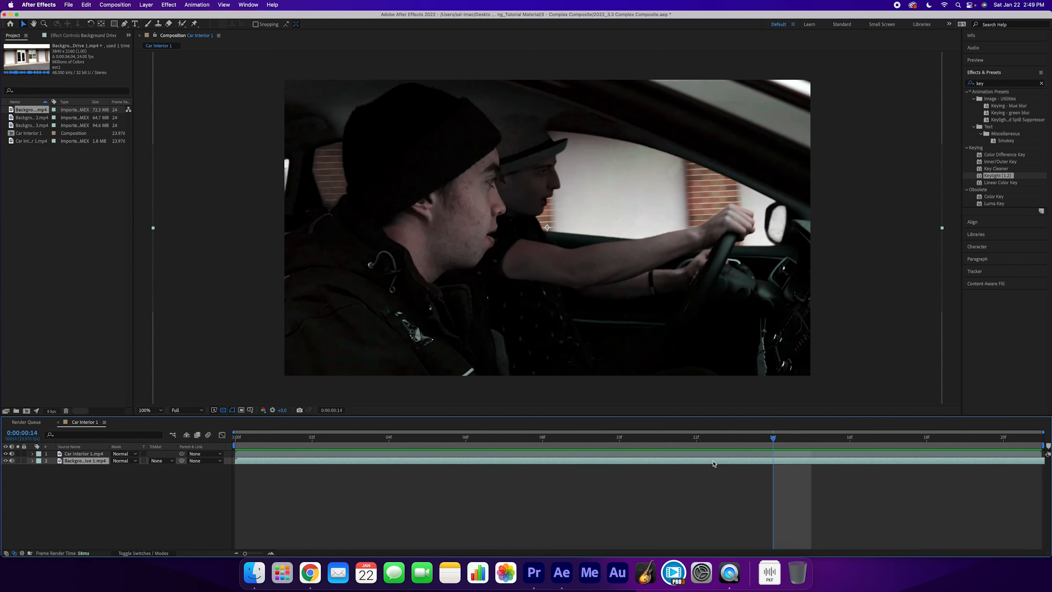
- Time-stretch the Background Drive 1 layer with a Stretch Factor of 30 and play the result
{"action": "right_click", "coordinate": [713, 463]}
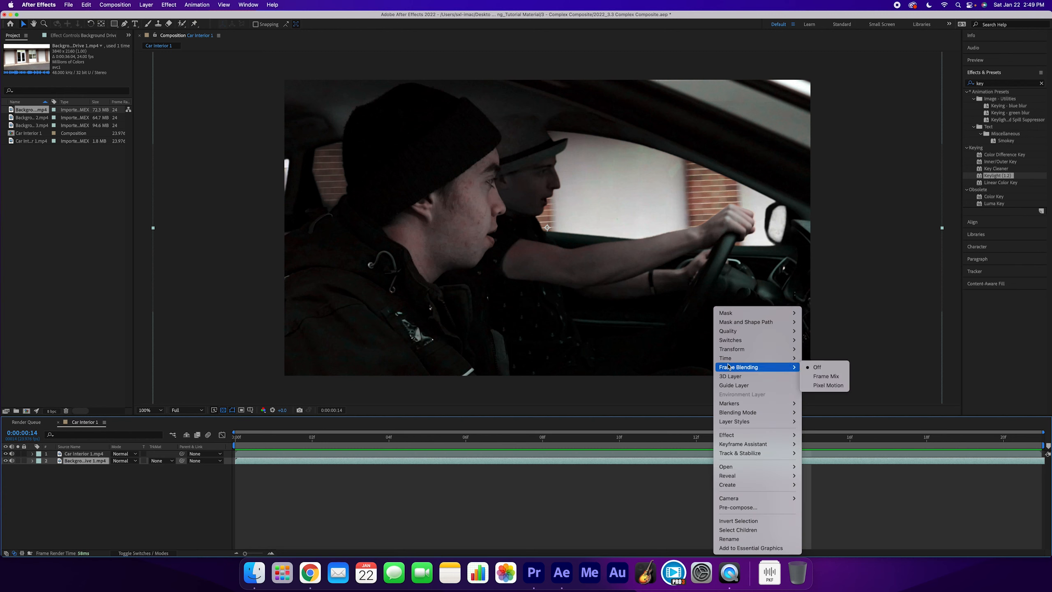
{"action": "mouse_move", "coordinate": [746, 358]}
{"action": "left_click", "coordinate": [831, 376]}
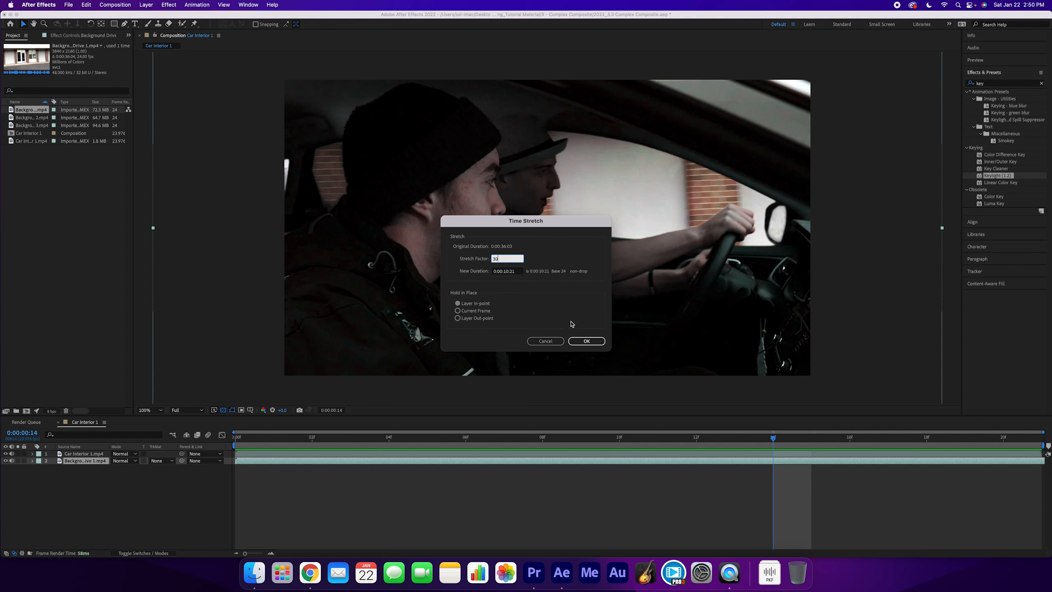
{"action": "left_click", "coordinate": [584, 341]}
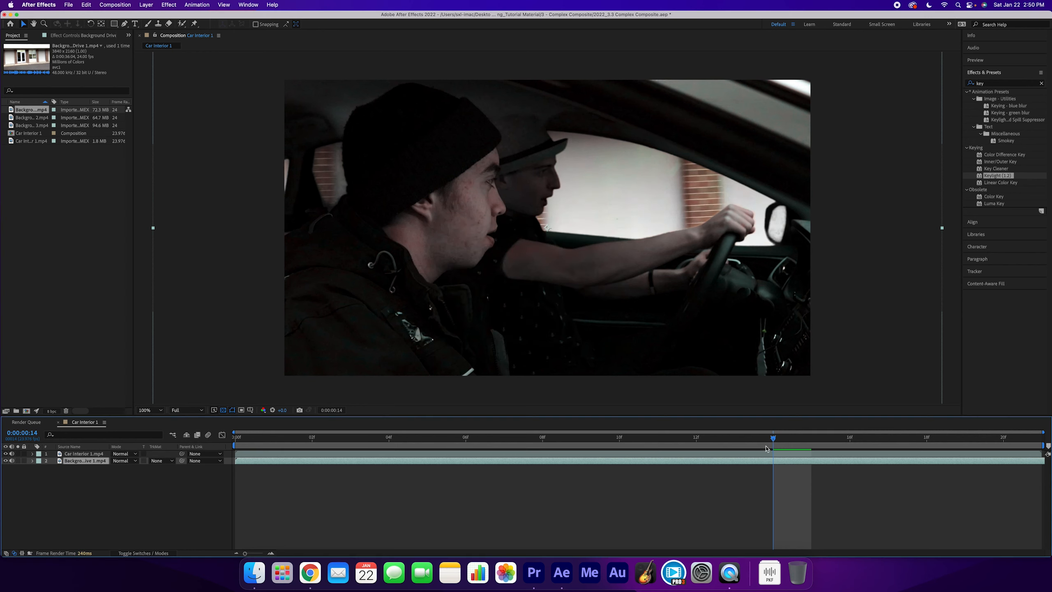
{"action": "key", "text": "space"}
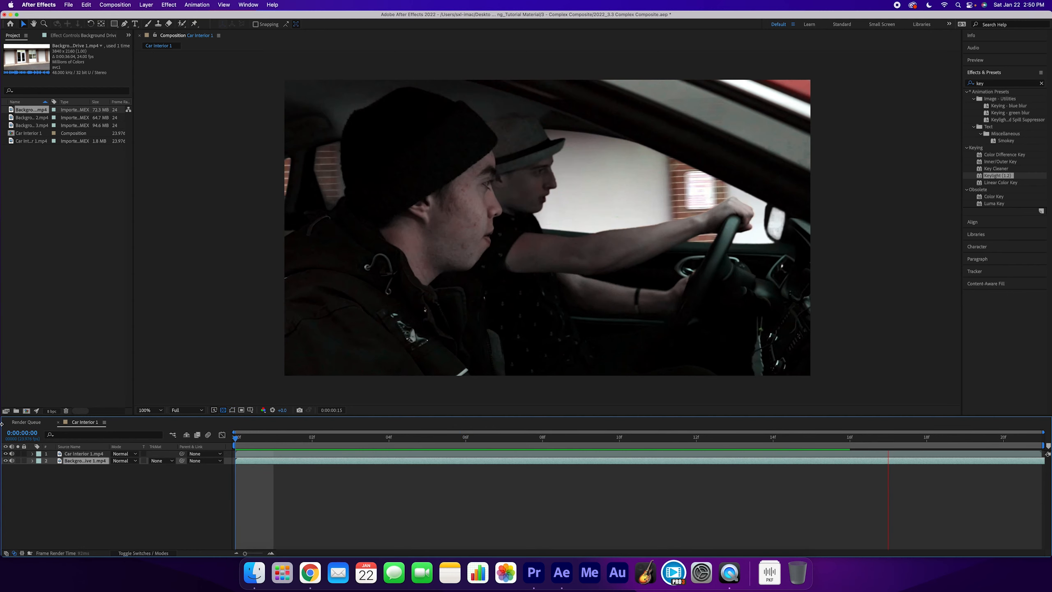
{"action": "key", "text": "space"}
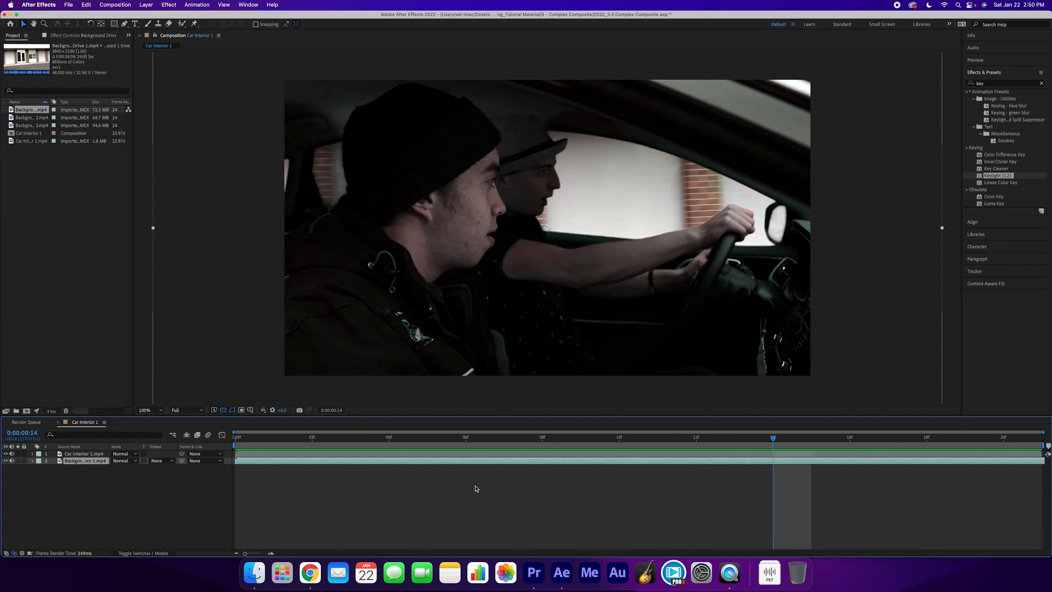
- Slide the Background Drive 1 layer earlier in time to show a different section through the window, and play the composite
{"action": "left_click", "coordinate": [775, 493]}
{"action": "left_click_drag", "start_coordinate": [898, 464], "coordinate": [661, 464]}
{"action": "key", "text": "space"}
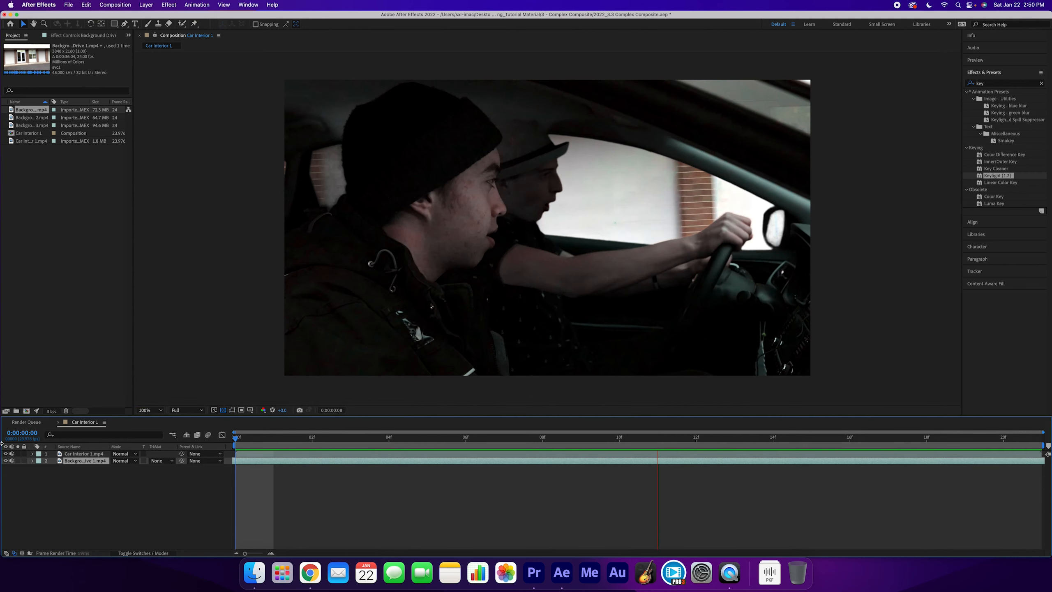
{"action": "key", "text": "space"}
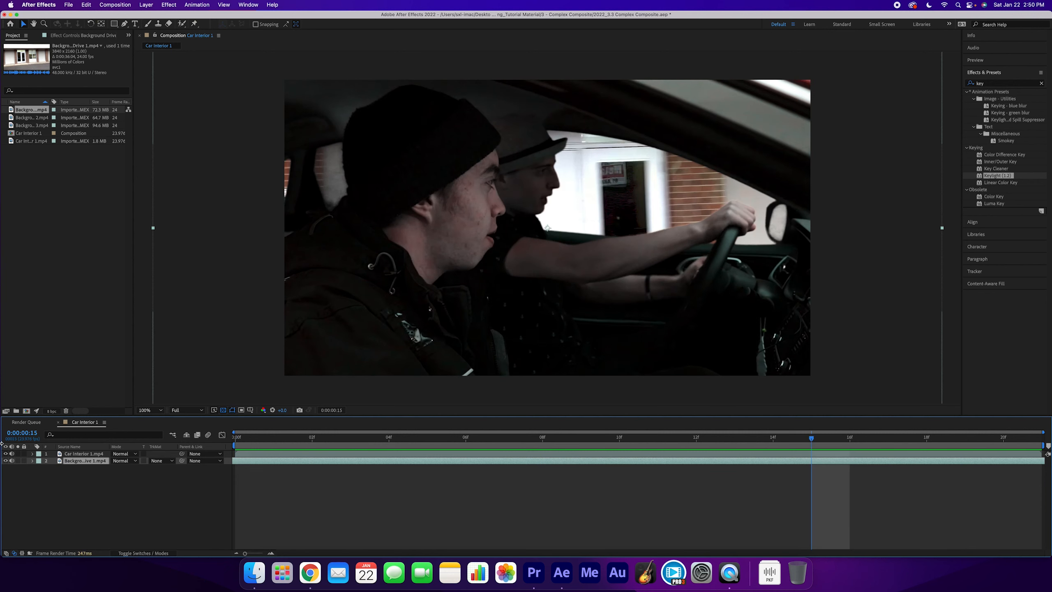
{"action": "left_click", "coordinate": [462, 454]}
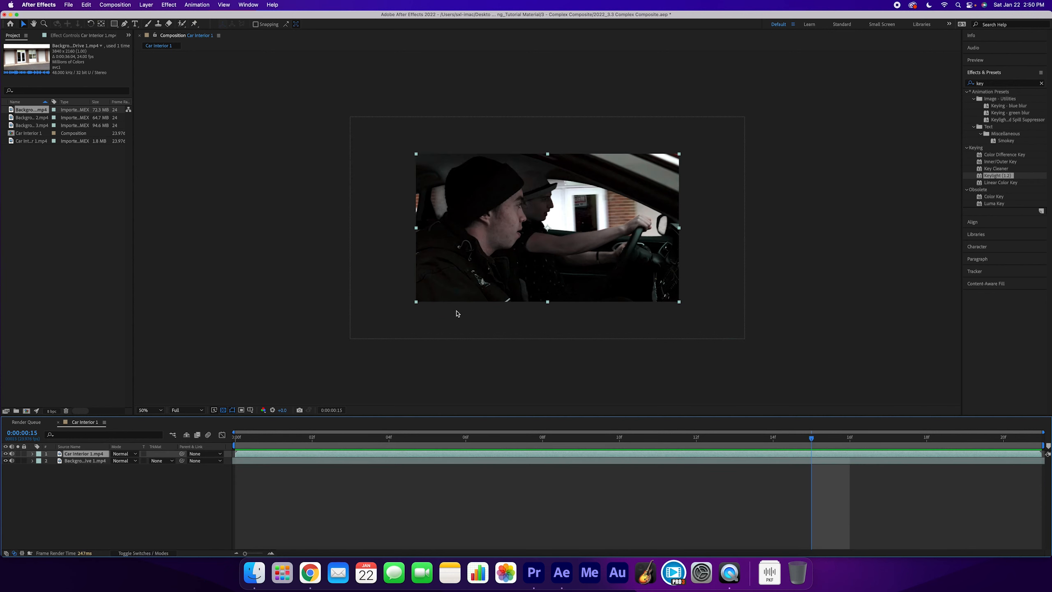
{"action": "key", "text": "/"}
{"action": "key", "text": "space"}
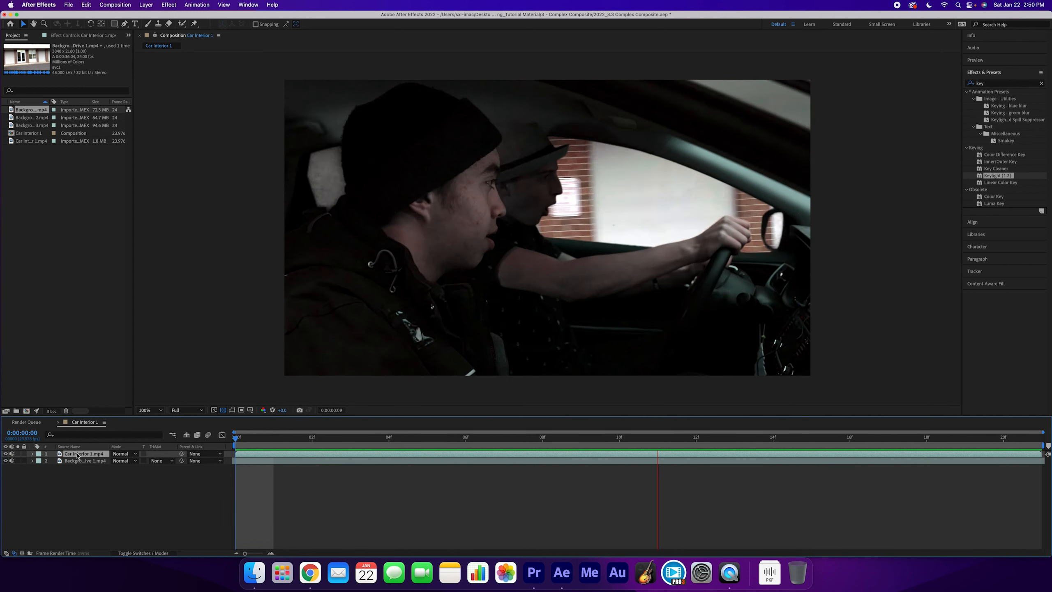
- Solo and play the Background Drive 1 layer, solo and play the Car Interior 1 layer, and restore both layers
{"action": "key", "text": "space"}
{"action": "left_click", "coordinate": [18, 460]}
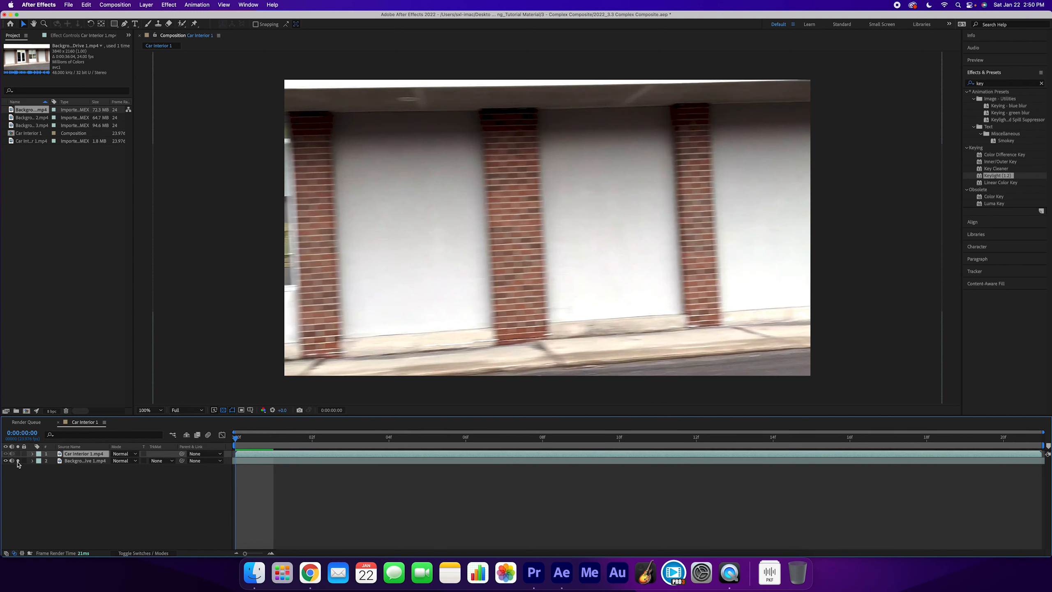
{"action": "key", "text": "space"}
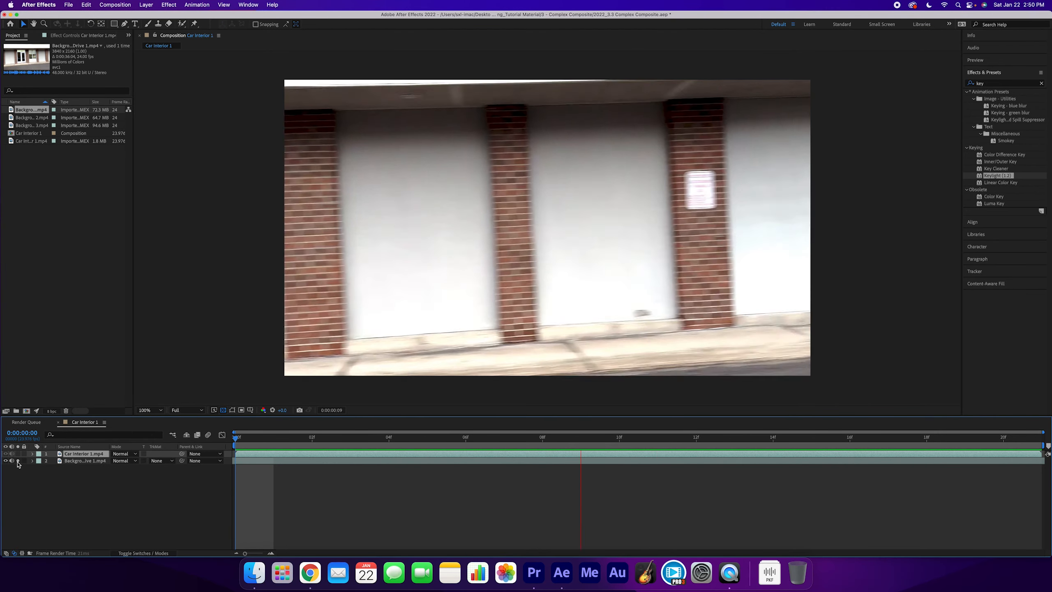
{"action": "left_click", "coordinate": [17, 461]}
{"action": "left_click", "coordinate": [18, 454]}
{"action": "key", "text": "space"}
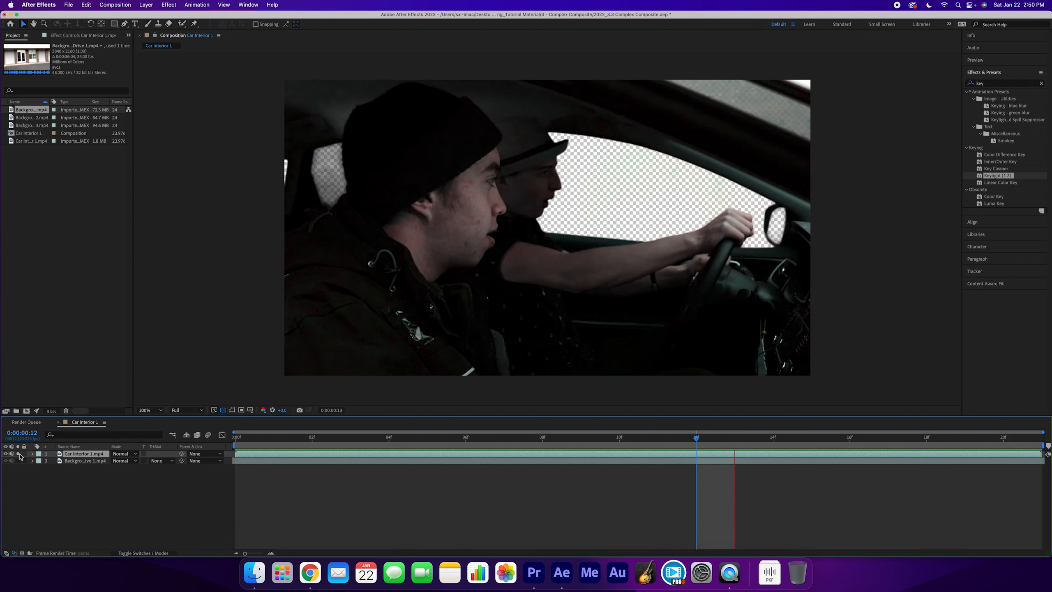
{"action": "left_click", "coordinate": [17, 453]}
{"action": "left_click", "coordinate": [359, 522]}
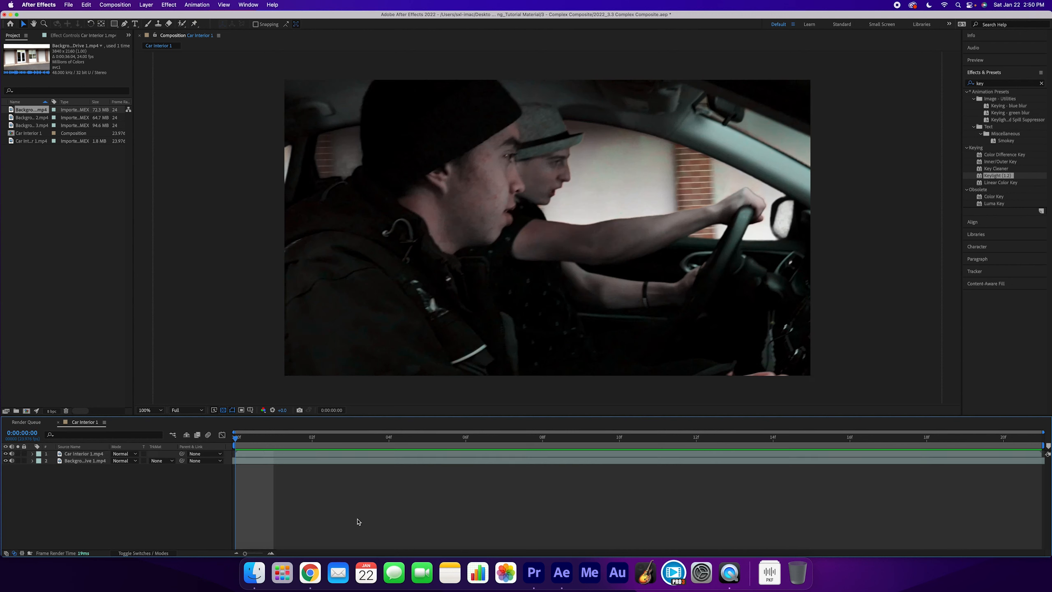
- Create a null object, place it beneath the Background Drive 1 layer, shift it slightly in the frame, and inspect its transform properties
{"action": "left_click", "coordinate": [82, 463]}
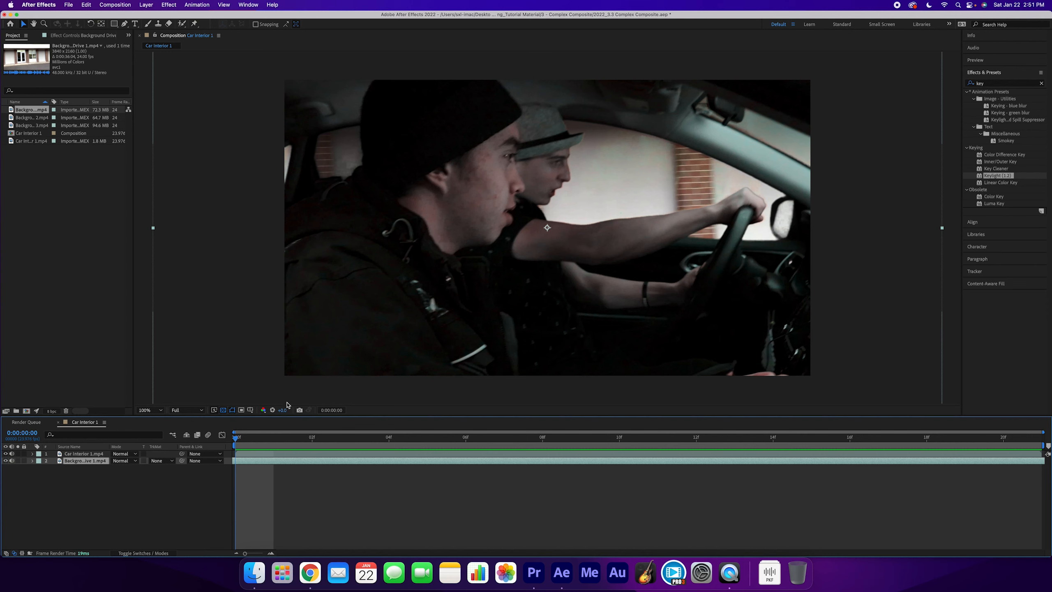
{"action": "left_click", "coordinate": [146, 4]}
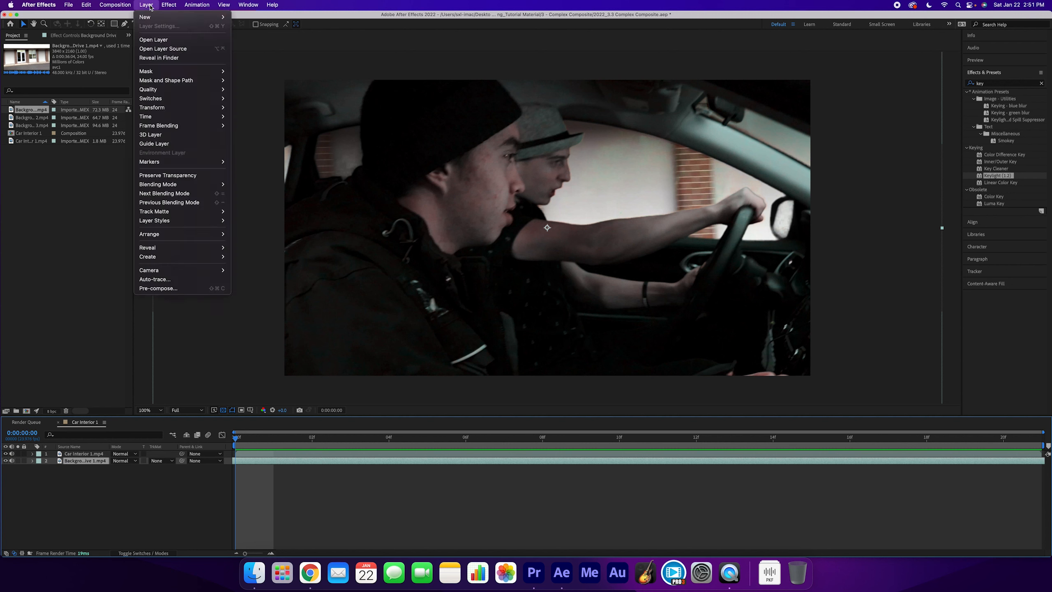
{"action": "mouse_move", "coordinate": [199, 16]}
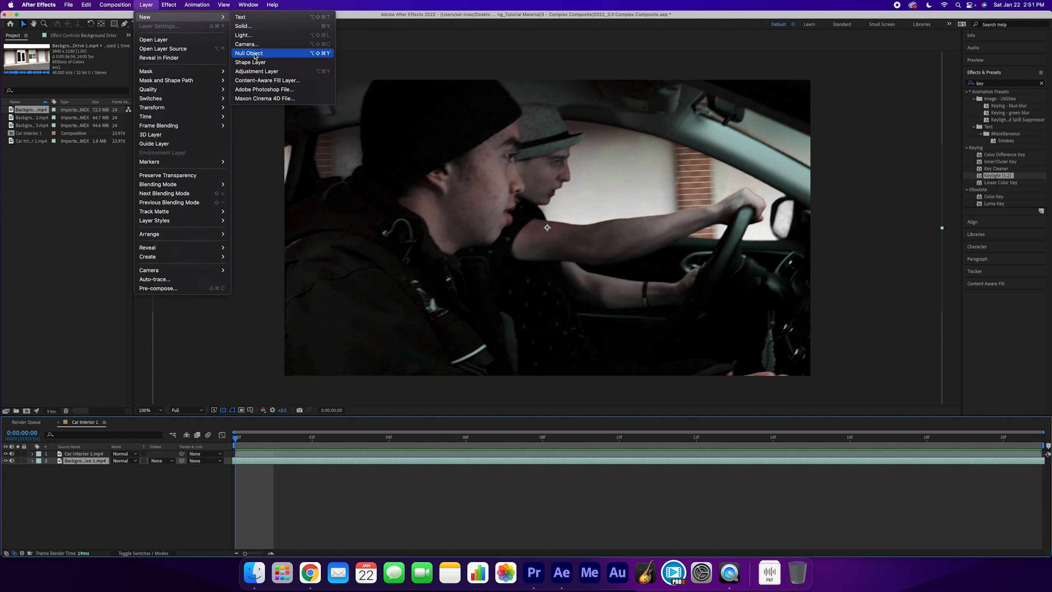
{"action": "left_click", "coordinate": [252, 54]}
{"action": "left_click_drag", "start_coordinate": [88, 461], "coordinate": [87, 472]}
{"action": "left_click", "coordinate": [556, 237]}
{"action": "mouse_move", "coordinate": [557, 237]}
{"action": "left_mouse_down"}
{"action": "mouse_move", "coordinate": [544, 236]}
{"action": "mouse_move", "coordinate": [568, 224]}
{"action": "mouse_move", "coordinate": [546, 240]}
{"action": "left_mouse_up"}
{"action": "left_click", "coordinate": [508, 469]}
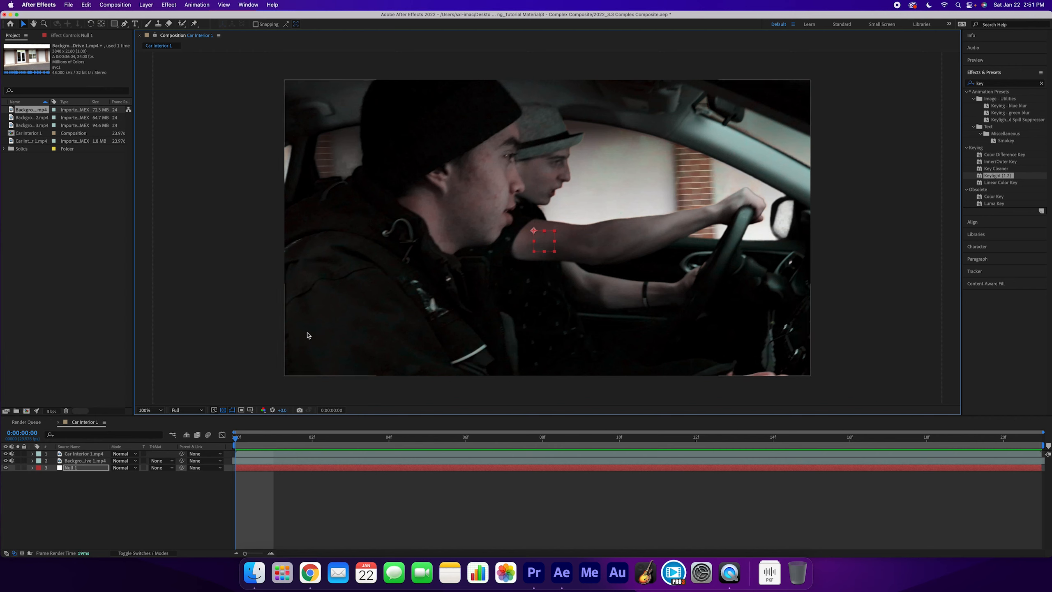
{"action": "left_click", "coordinate": [32, 467]}
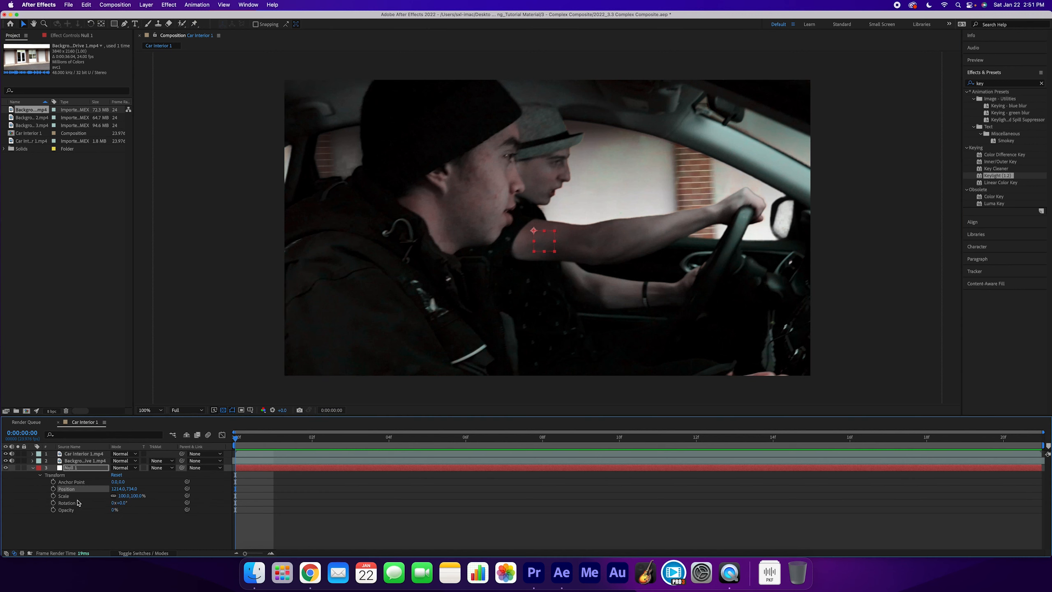
{"action": "left_click", "coordinate": [32, 468]}
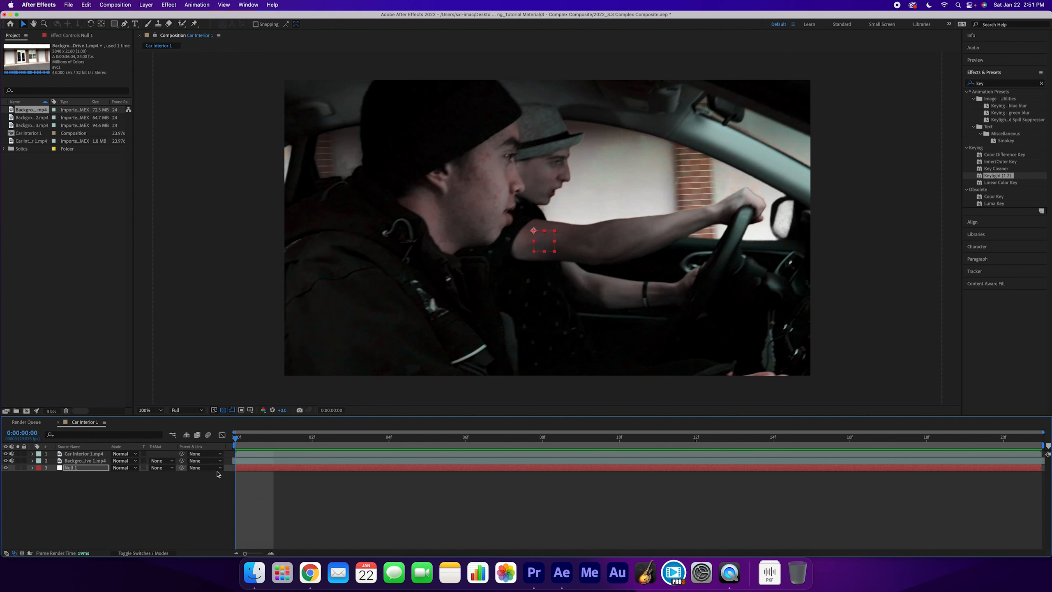
- Try keyframing the Background Drive 1 layer's Position by hand, shifting it slightly on each of the first few frames to follow the camera shake
{"action": "left_click", "coordinate": [83, 460]}
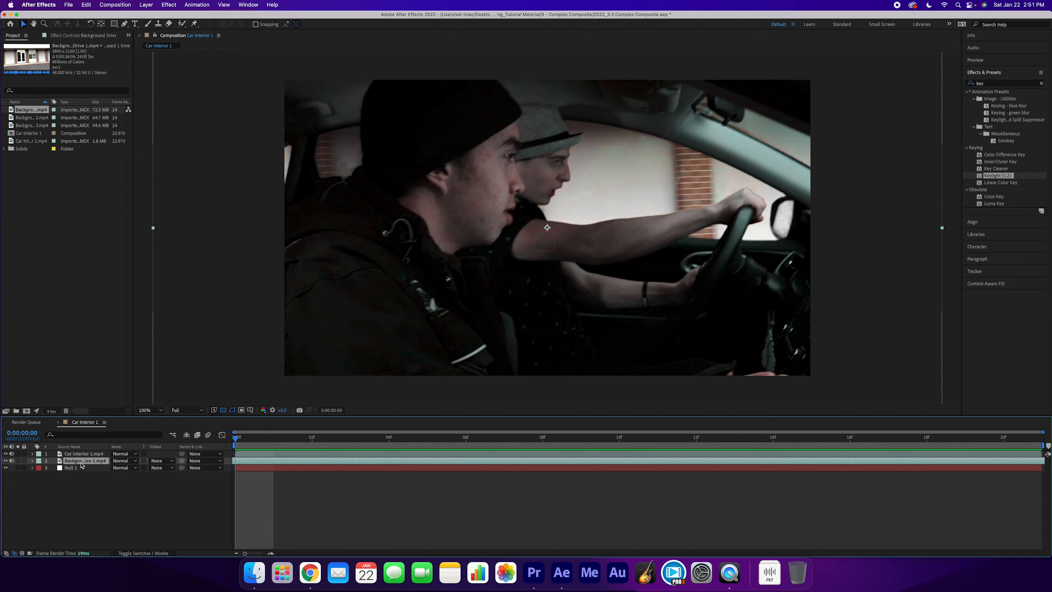
{"action": "key", "text": "p"}
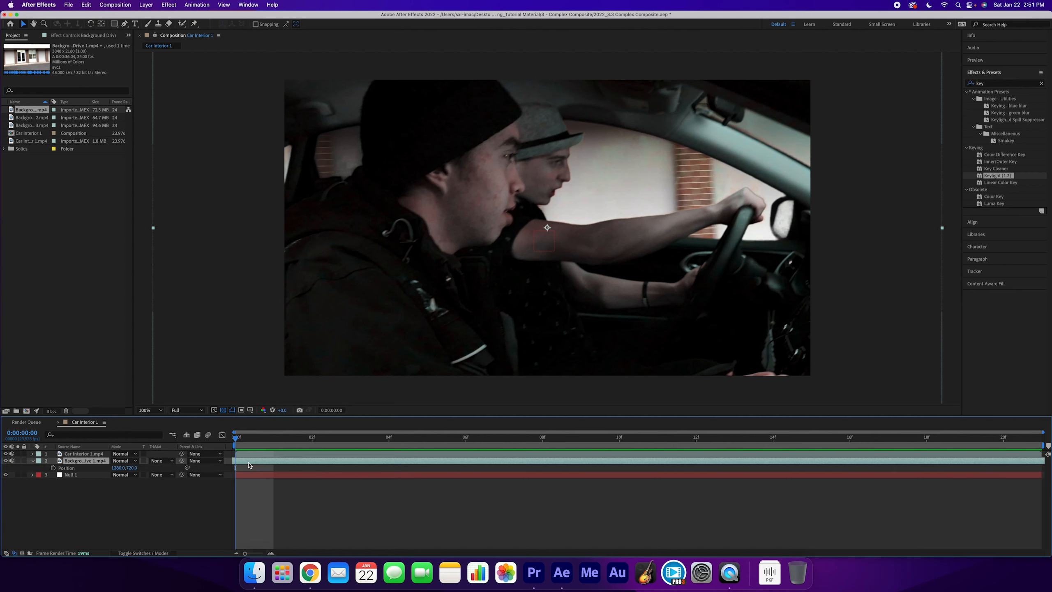
{"action": "left_click", "coordinate": [53, 468]}
{"action": "key", "text": "Page_Down"}
{"action": "left_click_drag", "start_coordinate": [759, 157], "coordinate": [747, 151]}
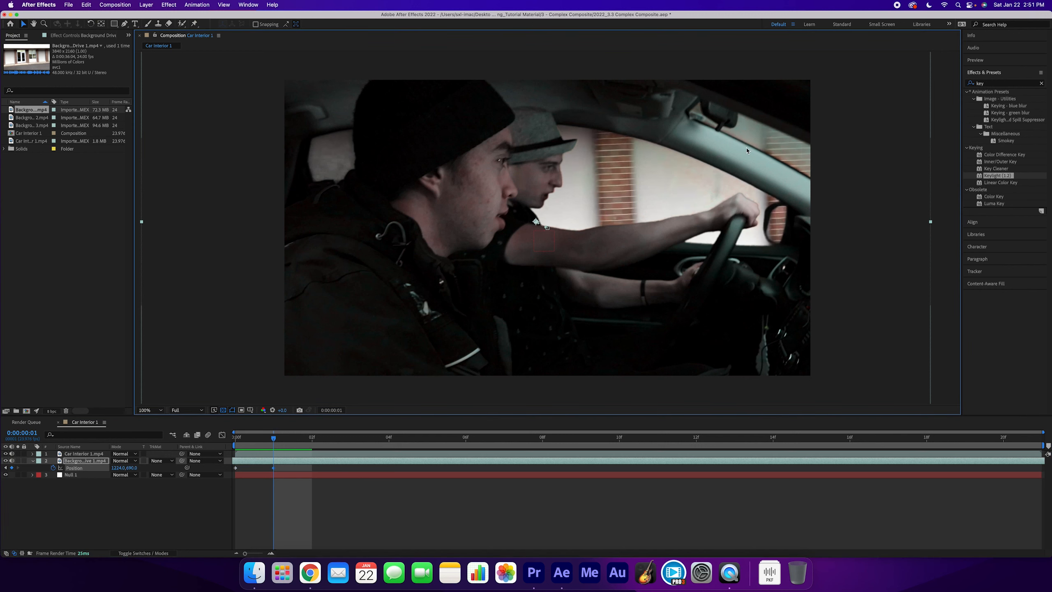
{"action": "key", "text": "Page_Down"}
{"action": "left_click_drag", "start_coordinate": [666, 221], "coordinate": [656, 221]}
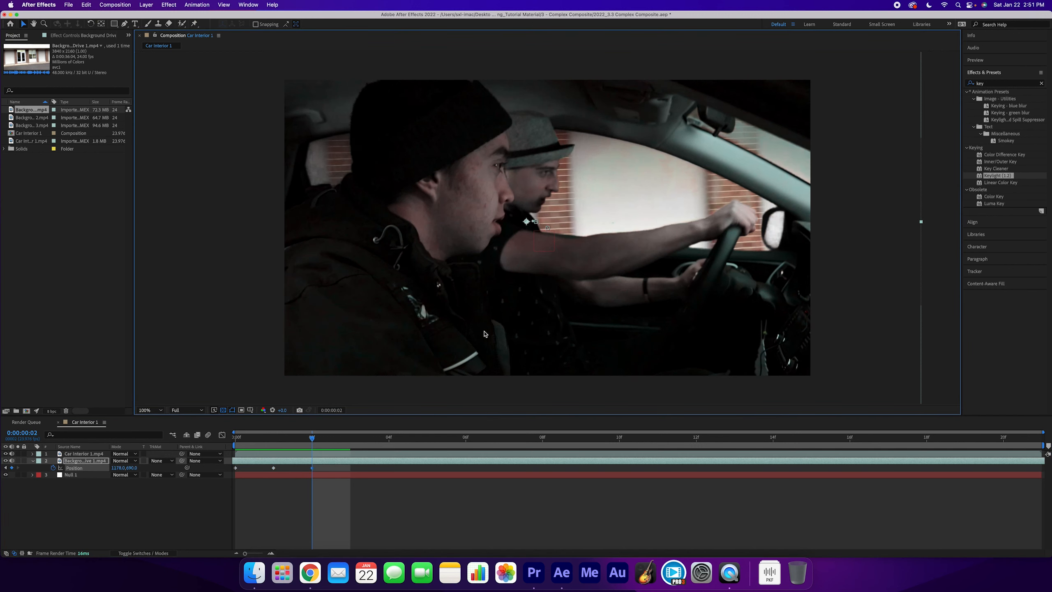
- Remove the Position keyframes from the Background Drive 1 layer, reset its Position, and return to the first frame
{"action": "left_click", "coordinate": [54, 467]}
{"action": "right_click", "coordinate": [84, 470]}
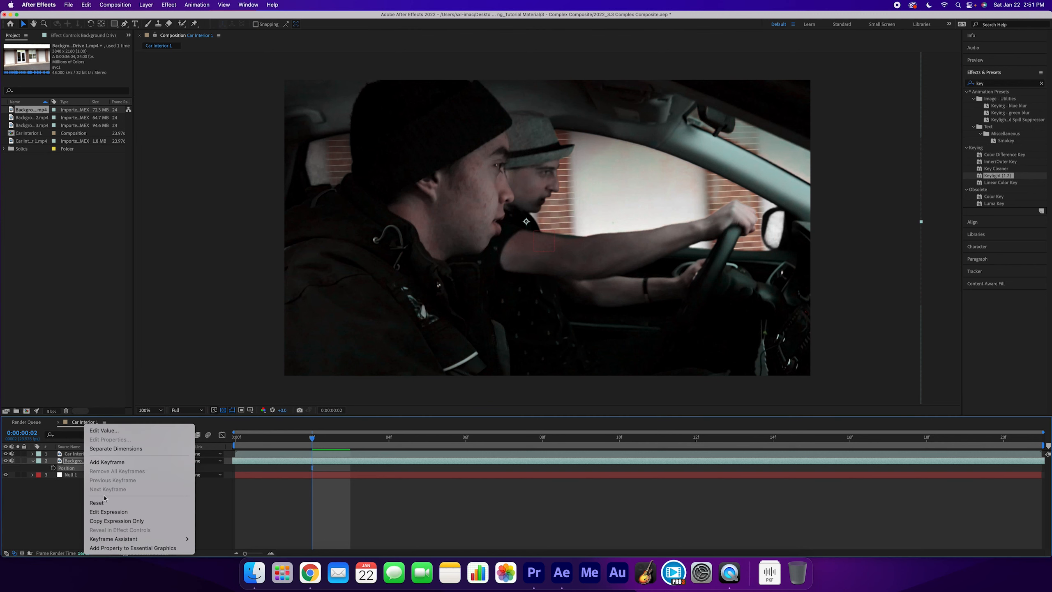
{"action": "left_click", "coordinate": [97, 502]}
{"action": "left_click_drag", "start_coordinate": [311, 438], "coordinate": [187, 438]}
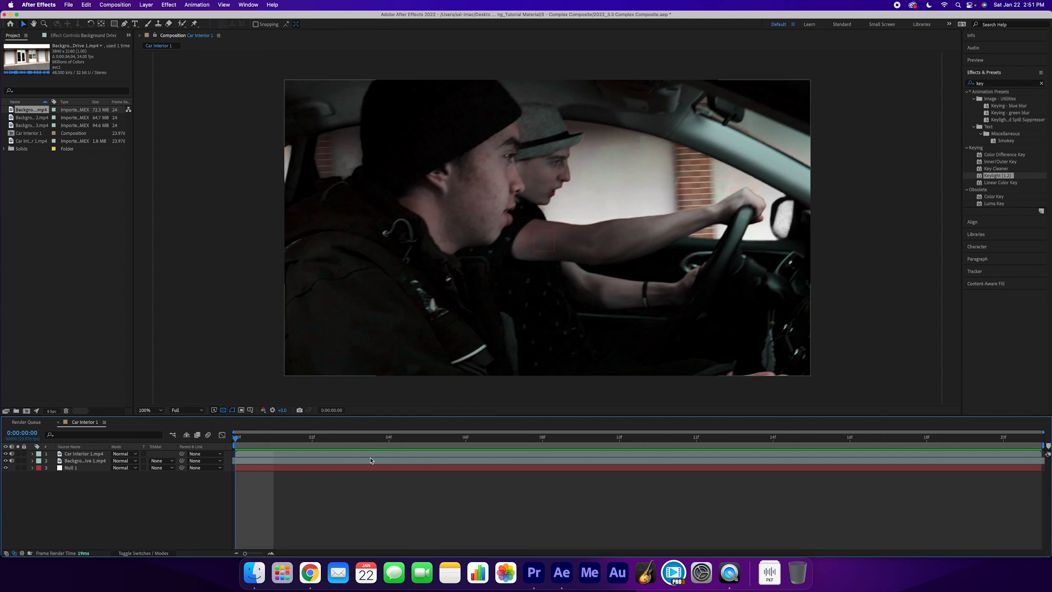
- Start Track Motion on the Car Interior 1 layer with both Position and Rotation tracking enabled
{"action": "left_click", "coordinate": [81, 454]}
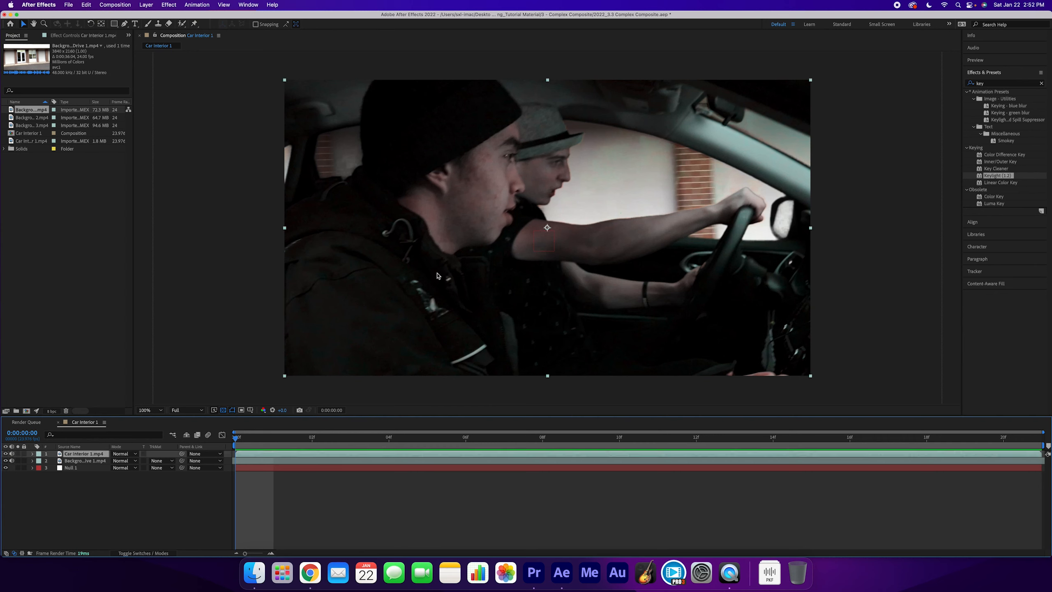
{"action": "left_click", "coordinate": [978, 270]}
{"action": "left_click", "coordinate": [986, 157]}
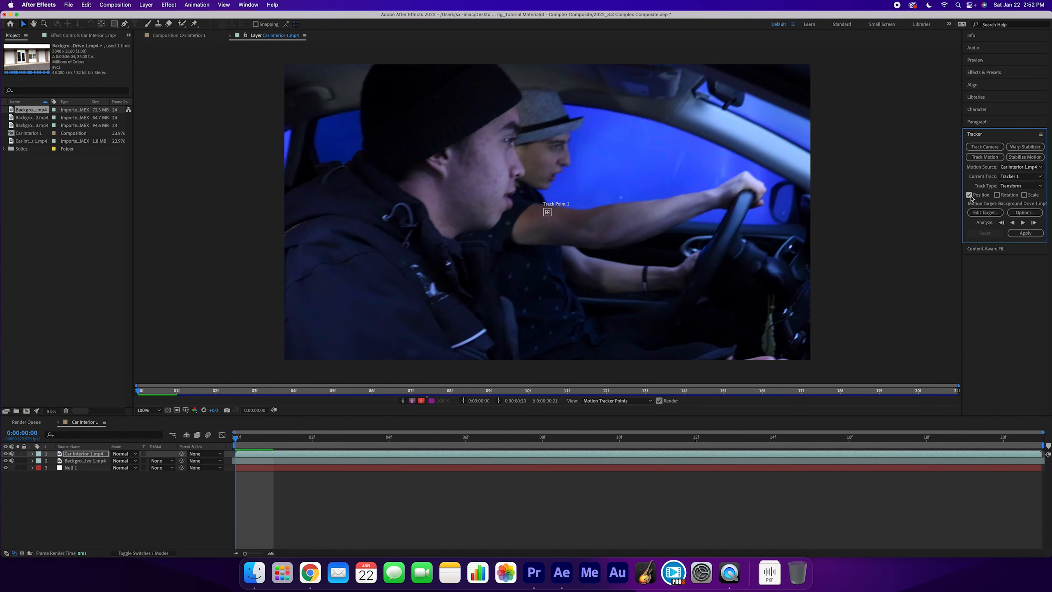
{"action": "left_click", "coordinate": [997, 196]}
- Place Track Point 1 on the upper corner of the rear side window and enlarge its feature and search regions
{"action": "scroll", "coordinate": [556, 196], "scroll_direction": "up", "scroll_amount": 2}
{"action": "left_click", "coordinate": [549, 208]}
{"action": "left_click_drag", "start_coordinate": [543, 208], "coordinate": [265, 240]}
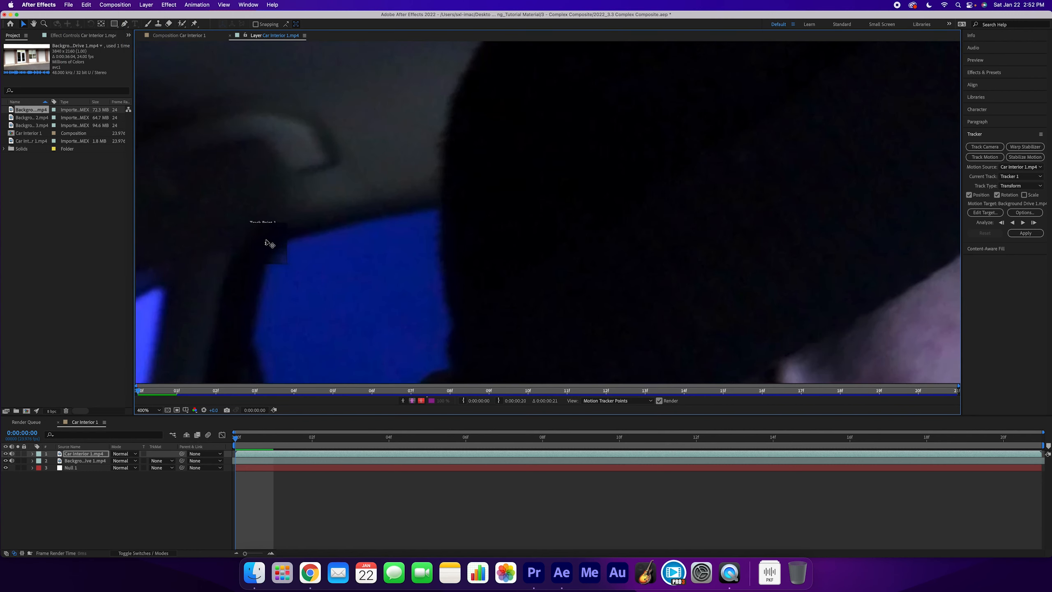
{"action": "left_click_drag", "start_coordinate": [308, 277], "coordinate": [315, 298]}
{"action": "left_click_drag", "start_coordinate": [276, 260], "coordinate": [295, 286]}
{"action": "key", "text": "comma"}
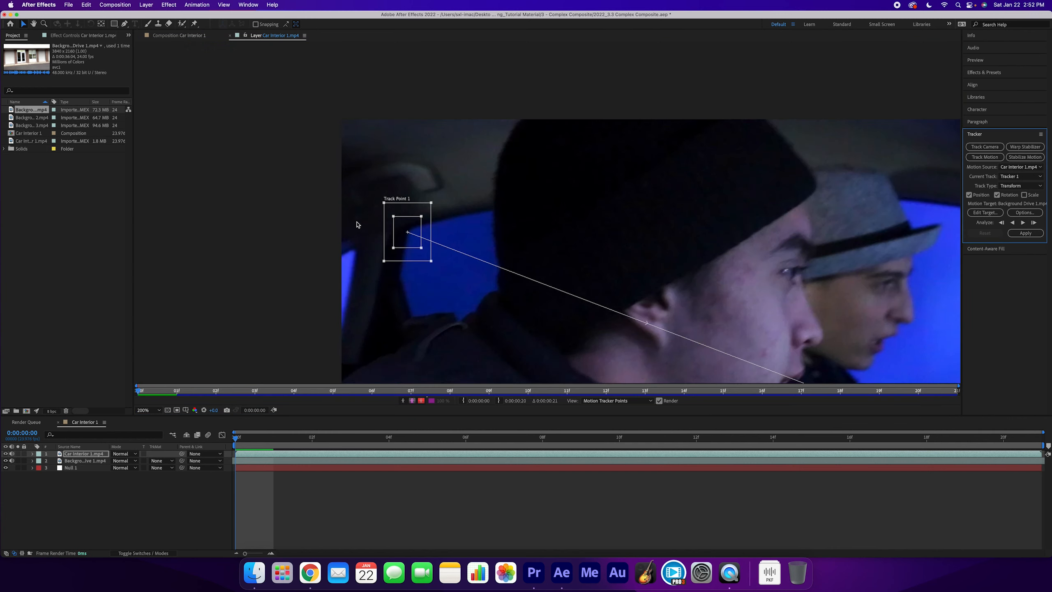
{"action": "key", "text": "period"}
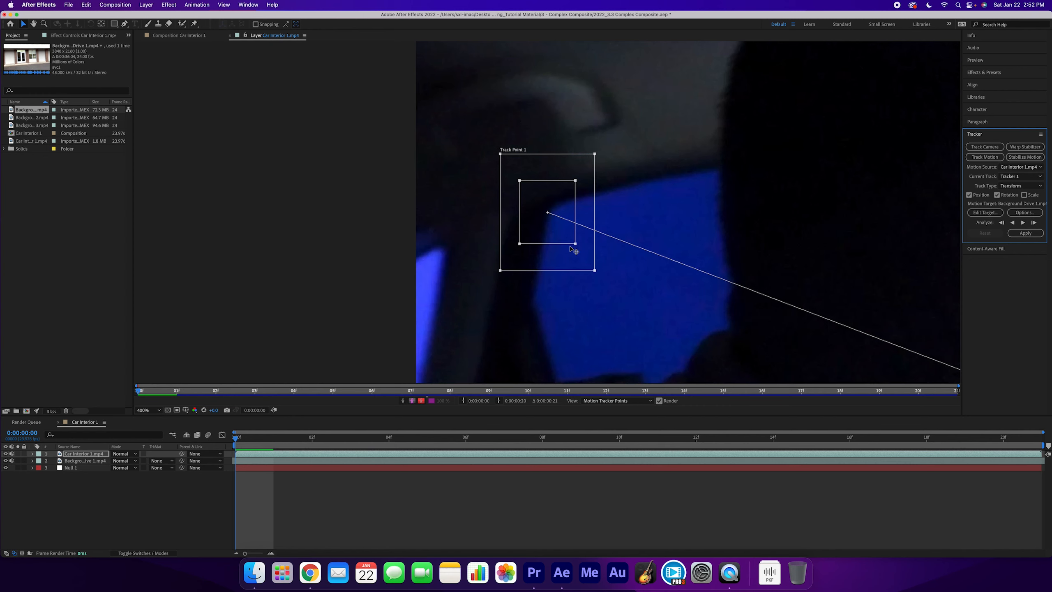
- Place Track Point 2 on the bright highlight on the dashboard beyond the steering wheel and enlarge its feature and search regions
{"action": "scroll", "coordinate": [754, 289], "scroll_direction": "down", "scroll_amount": 1}
{"action": "left_click_drag", "start_coordinate": [840, 289], "coordinate": [524, 213]}
{"action": "scroll", "coordinate": [659, 279], "scroll_direction": "down", "scroll_amount": 1}
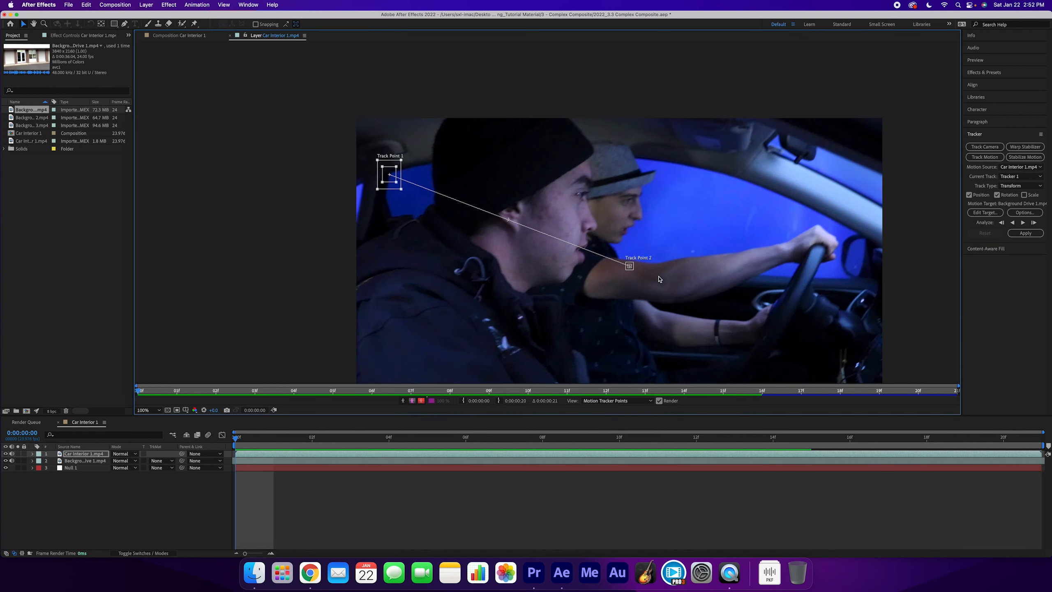
{"action": "scroll", "coordinate": [579, 235], "scroll_direction": "up", "scroll_amount": 1}
{"action": "scroll", "coordinate": [560, 231], "scroll_direction": "up", "scroll_amount": 1}
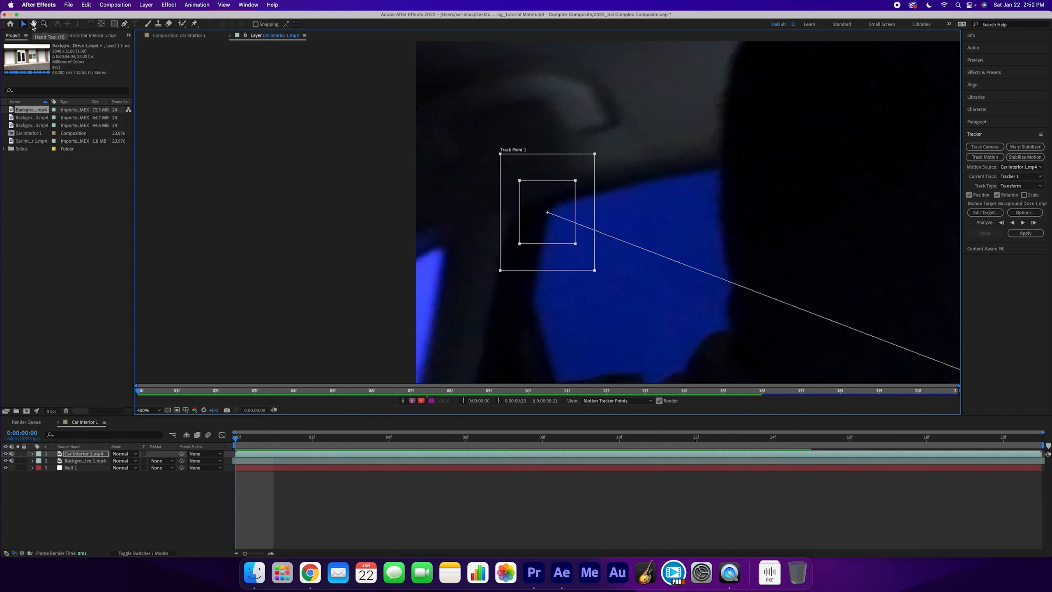
{"action": "left_click", "coordinate": [34, 24]}
{"action": "left_click_drag", "start_coordinate": [717, 228], "coordinate": [223, 99]}
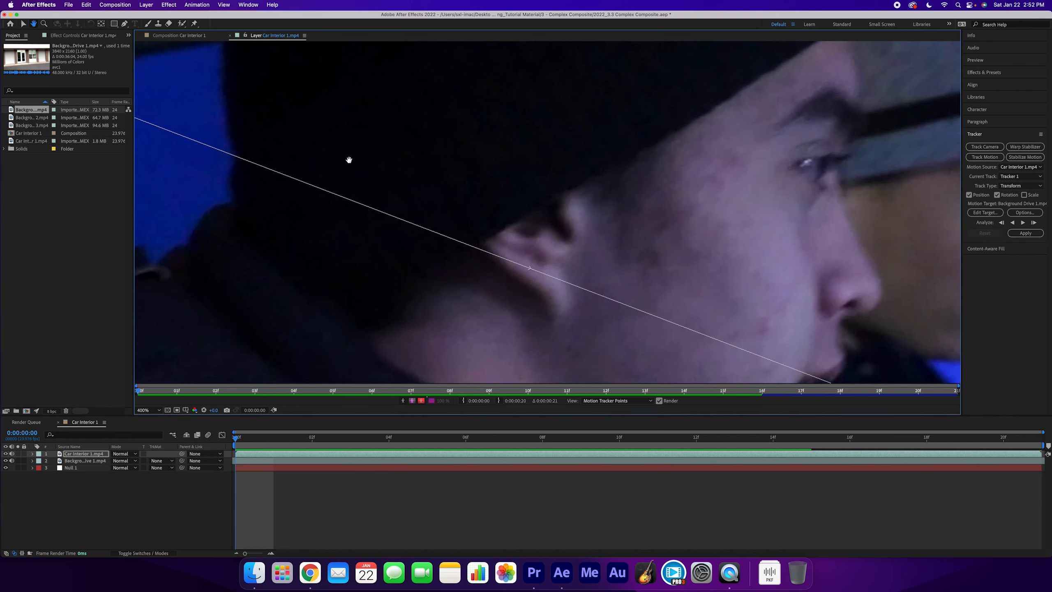
{"action": "left_click_drag", "start_coordinate": [348, 160], "coordinate": [404, 209]}
{"action": "key", "text": "v"}
{"action": "key", "text": "comma"}
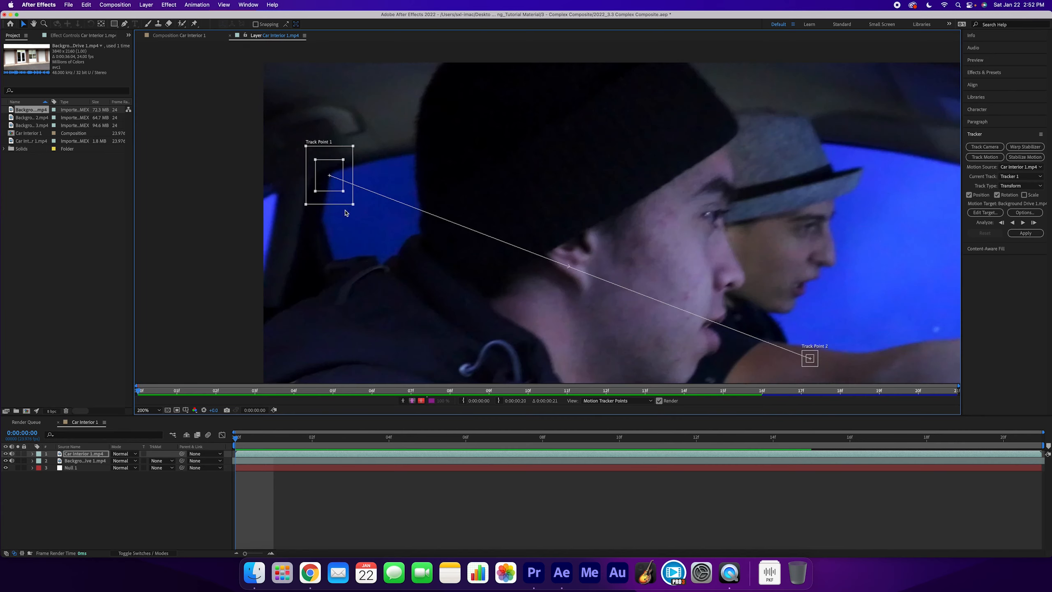
{"action": "key", "text": "h"}
{"action": "left_click_drag", "start_coordinate": [790, 246], "coordinate": [482, 158]}
{"action": "key", "text": "v"}
{"action": "key", "text": "v"}
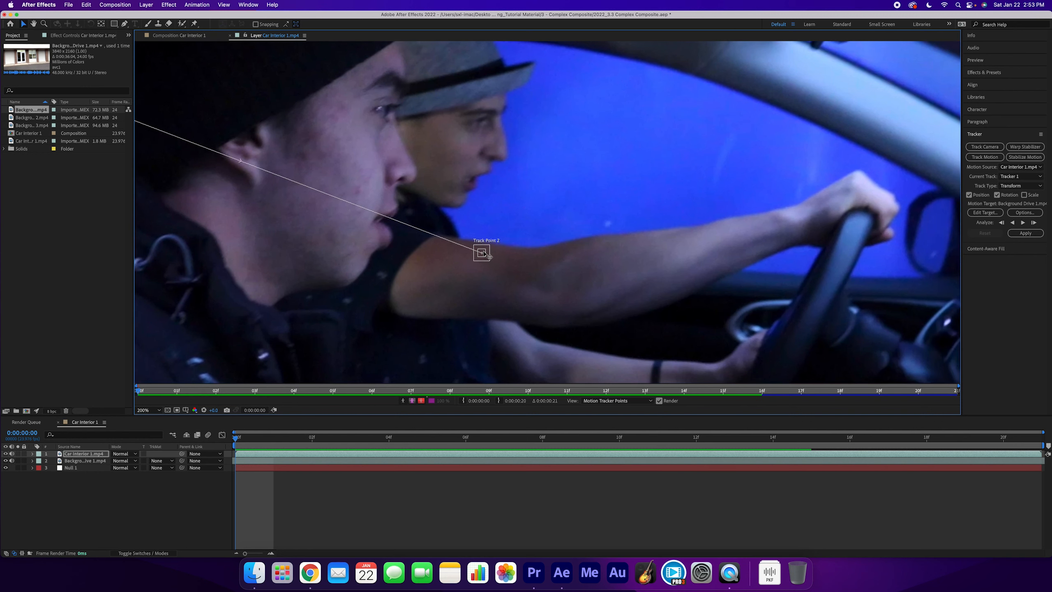
{"action": "left_click_drag", "start_coordinate": [483, 253], "coordinate": [929, 337]}
{"action": "left_click_drag", "start_coordinate": [927, 333], "coordinate": [925, 332]}
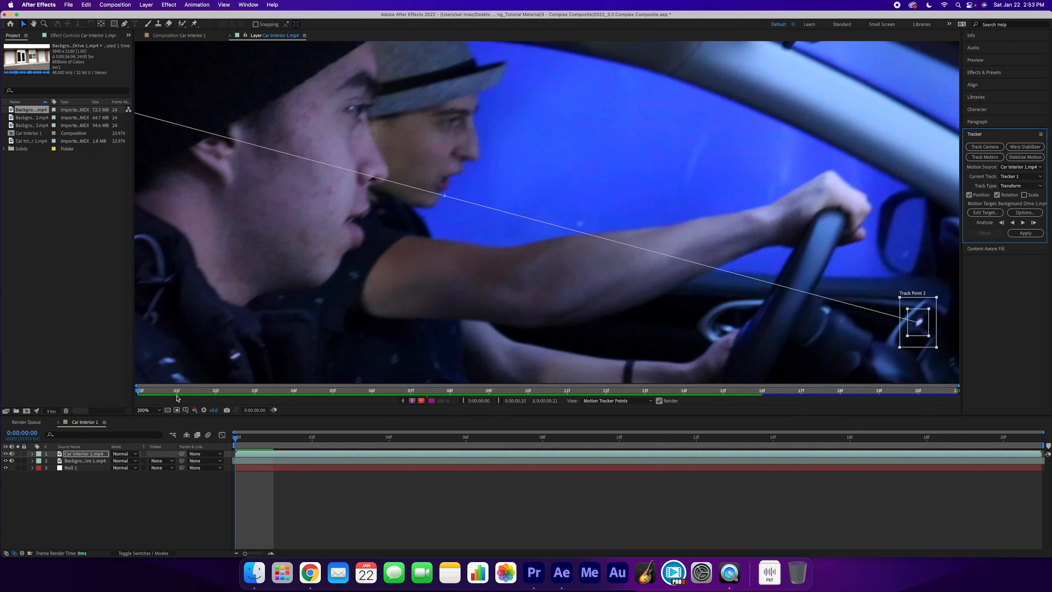
- Slightly widen Track Point 2's search region, analyze the motion forward through the clip, and scrub through the tracked frames
{"action": "left_click", "coordinate": [148, 410]}
{"action": "left_click", "coordinate": [154, 274]}
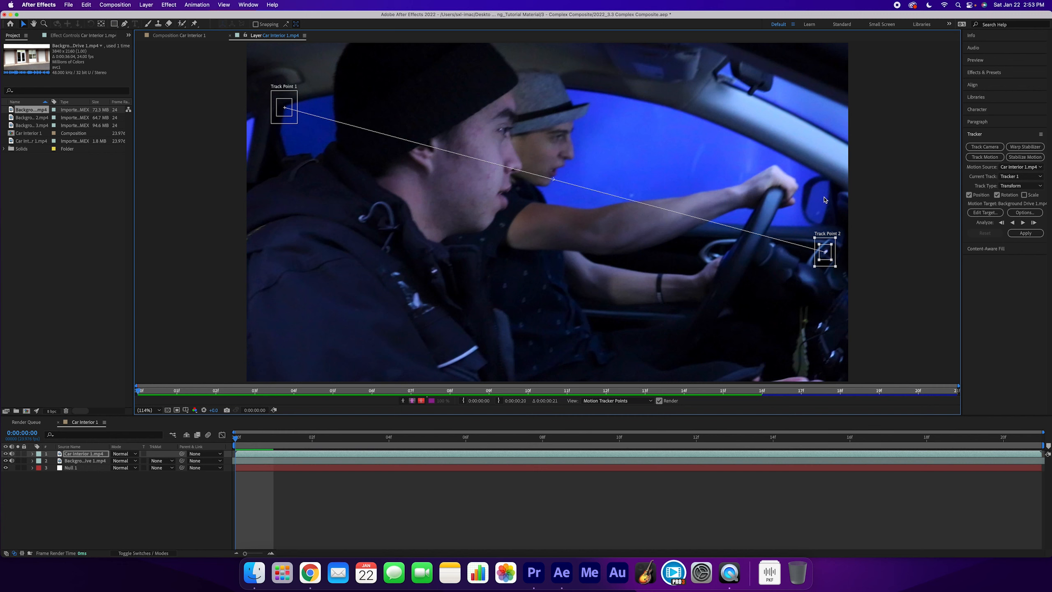
{"action": "left_click_drag", "start_coordinate": [837, 270], "coordinate": [840, 272]}
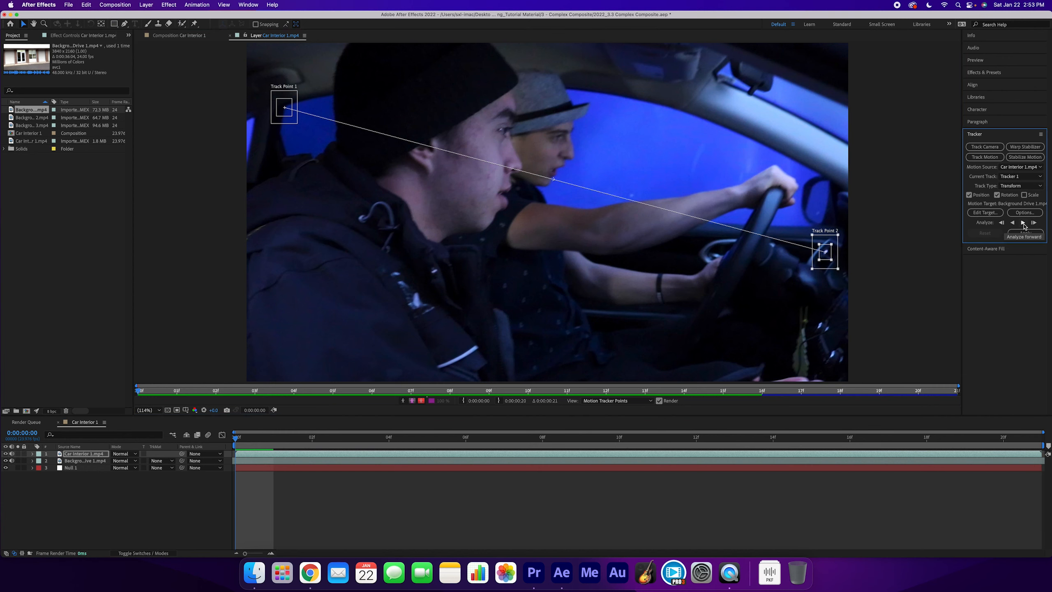
{"action": "left_click", "coordinate": [1023, 223]}
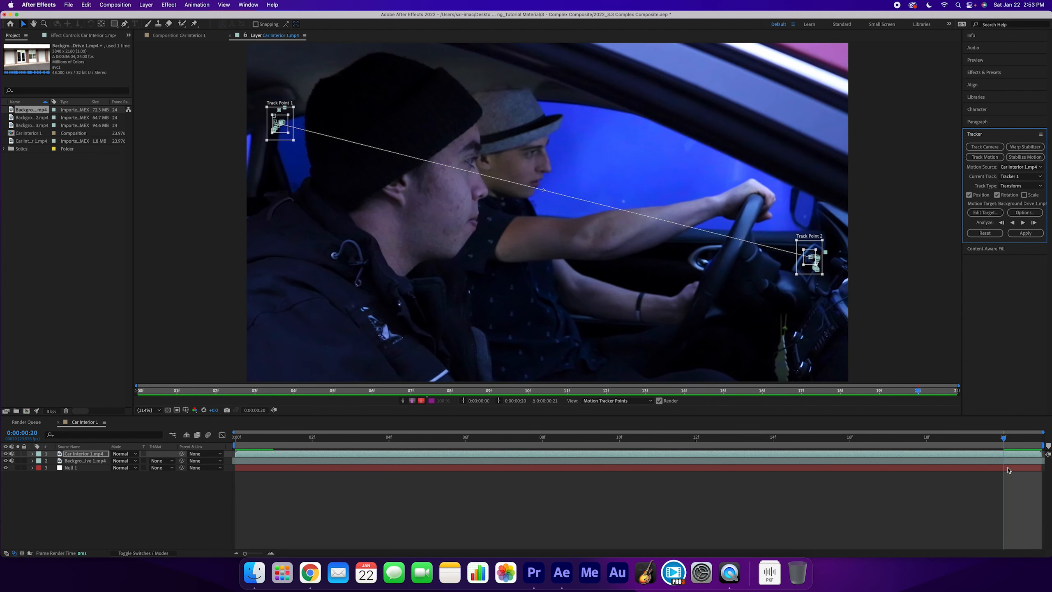
{"action": "left_click_drag", "start_coordinate": [1003, 439], "coordinate": [810, 438]}
{"action": "left_click_drag", "start_coordinate": [736, 437], "coordinate": [1003, 456]}
- Set the motion target to the Null 1 layer and apply the tracking data in the X and Y dimensions
{"action": "left_click", "coordinate": [994, 214]}
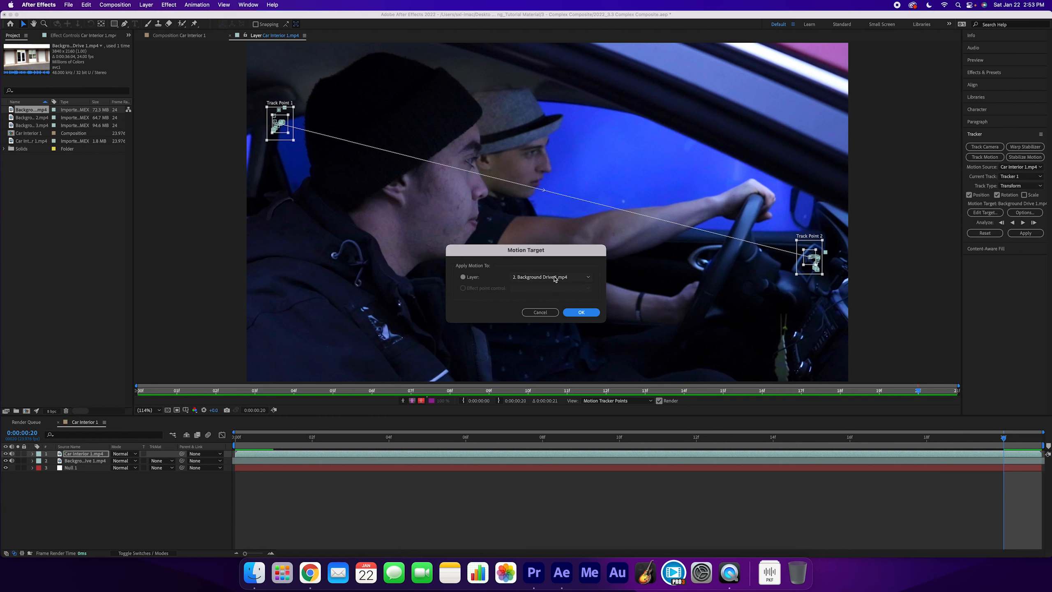
{"action": "left_click", "coordinate": [555, 279]}
{"action": "left_click", "coordinate": [547, 302]}
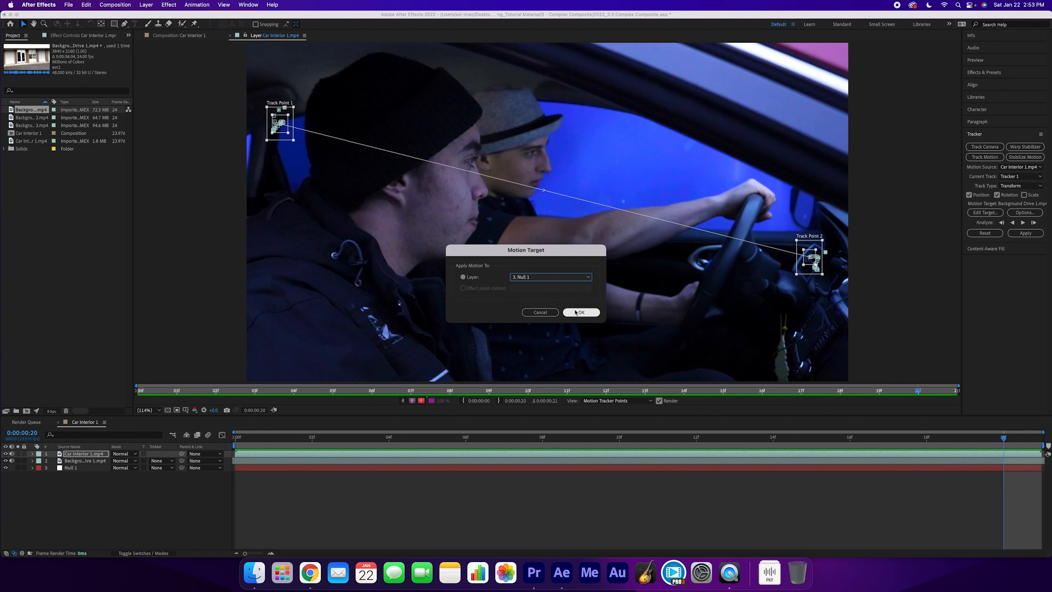
{"action": "left_click", "coordinate": [579, 312]}
{"action": "left_click", "coordinate": [1025, 233]}
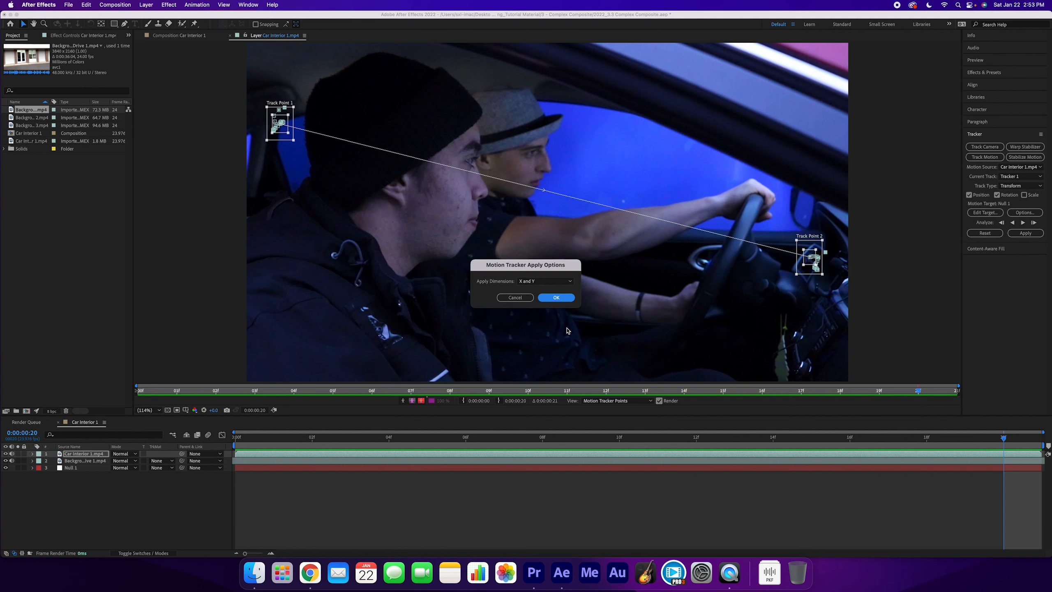
{"action": "left_click", "coordinate": [556, 298]}
{"action": "scroll", "coordinate": [82, 472], "scroll_direction": "up", "scroll_amount": 3}
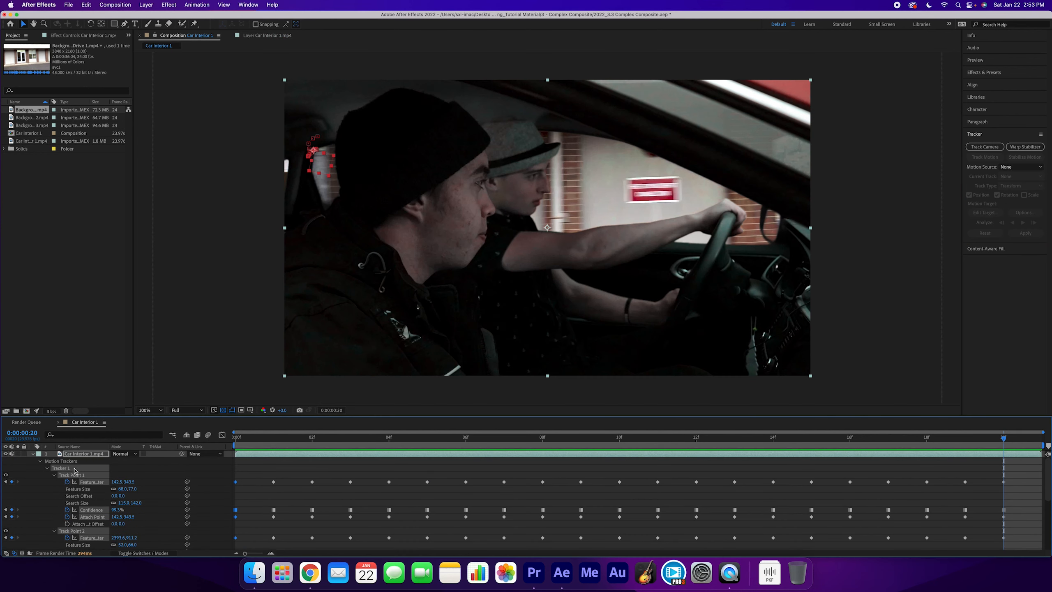
{"action": "left_click", "coordinate": [33, 453]}
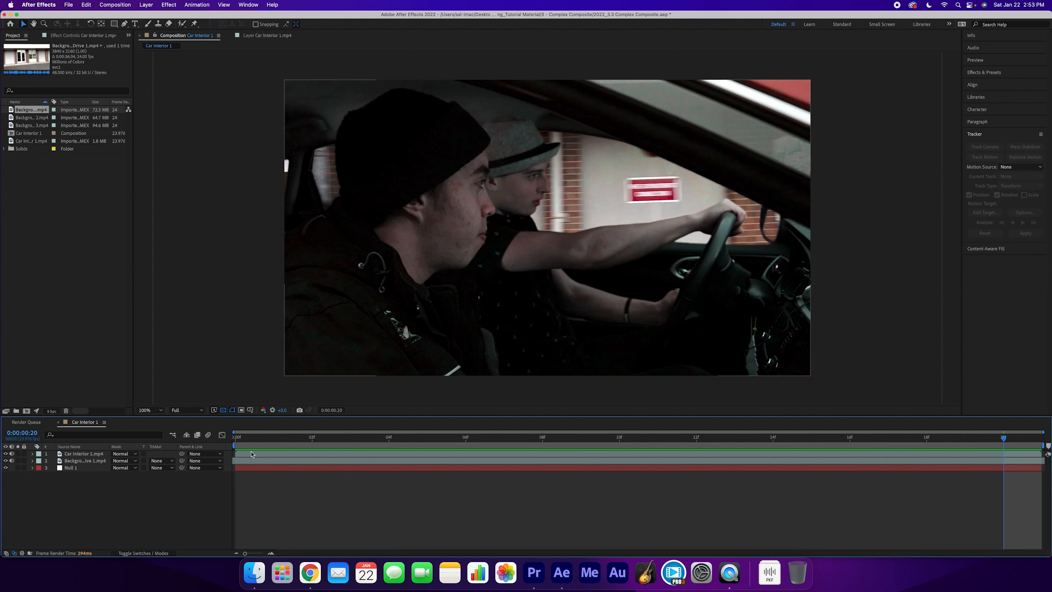
- Play the composite from its start and examine the Null 1 motion path against the Car Interior 1 and Background Drive 1 layers
{"action": "key", "text": "Home"}
{"action": "left_click", "coordinate": [254, 468]}
{"action": "left_click_drag", "start_coordinate": [247, 438], "coordinate": [629, 445]}
{"action": "key", "text": "space"}
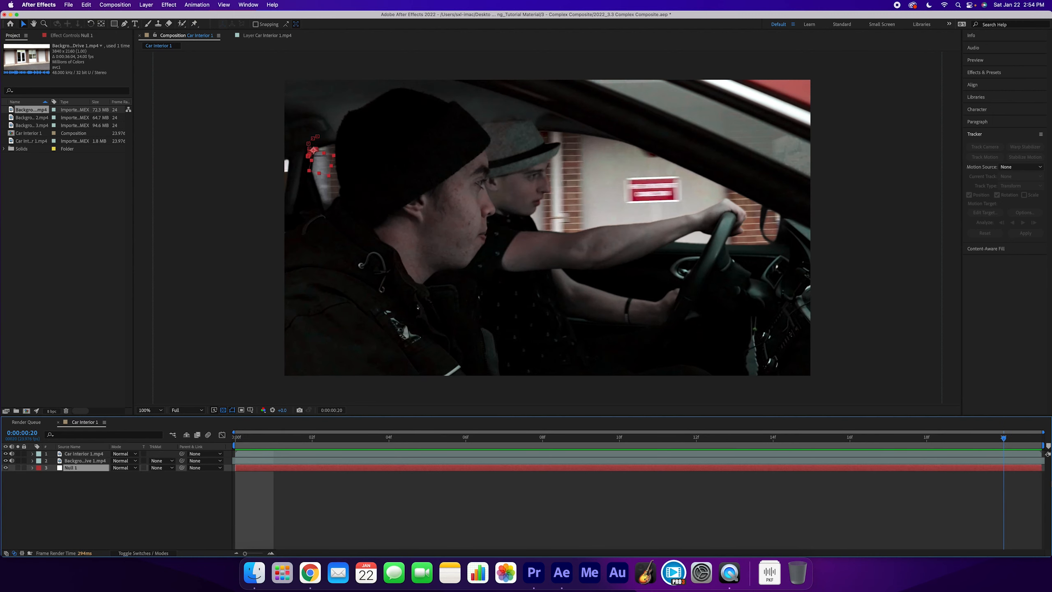
{"action": "left_click", "coordinate": [75, 453]}
{"action": "left_click", "coordinate": [82, 461]}
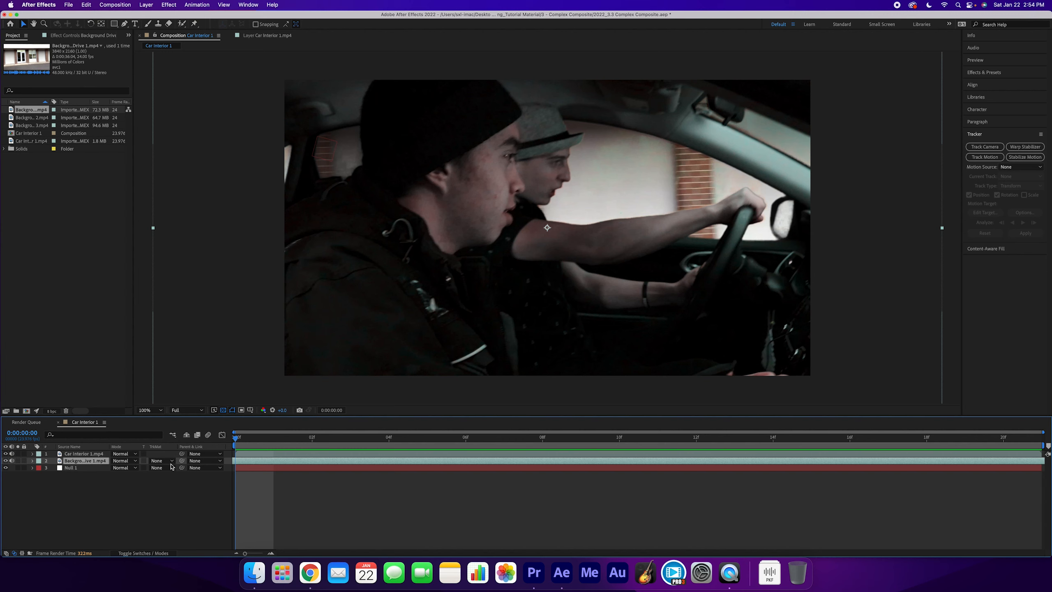
{"action": "left_click", "coordinate": [70, 468]}
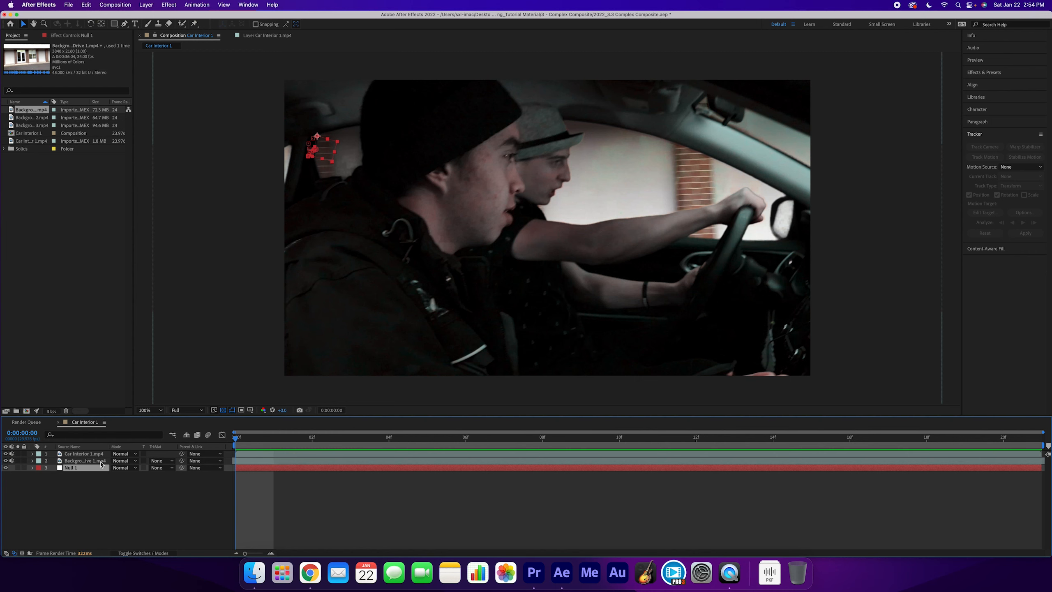
- Hide the Car Interior 1 layer and preview the background footage on its own
{"action": "left_click", "coordinate": [6, 454]}
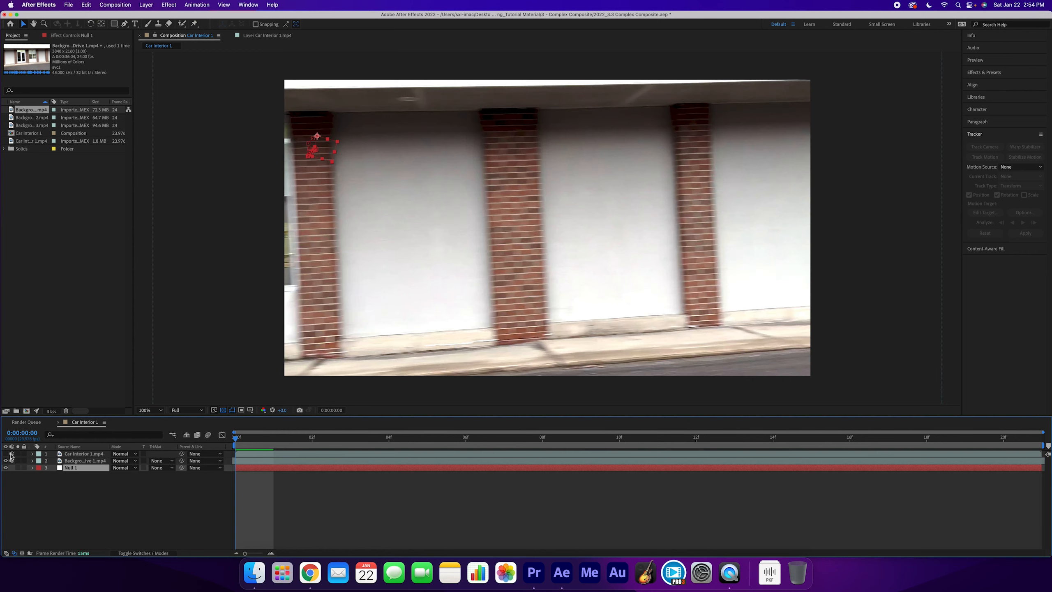
{"action": "key", "text": "space"}
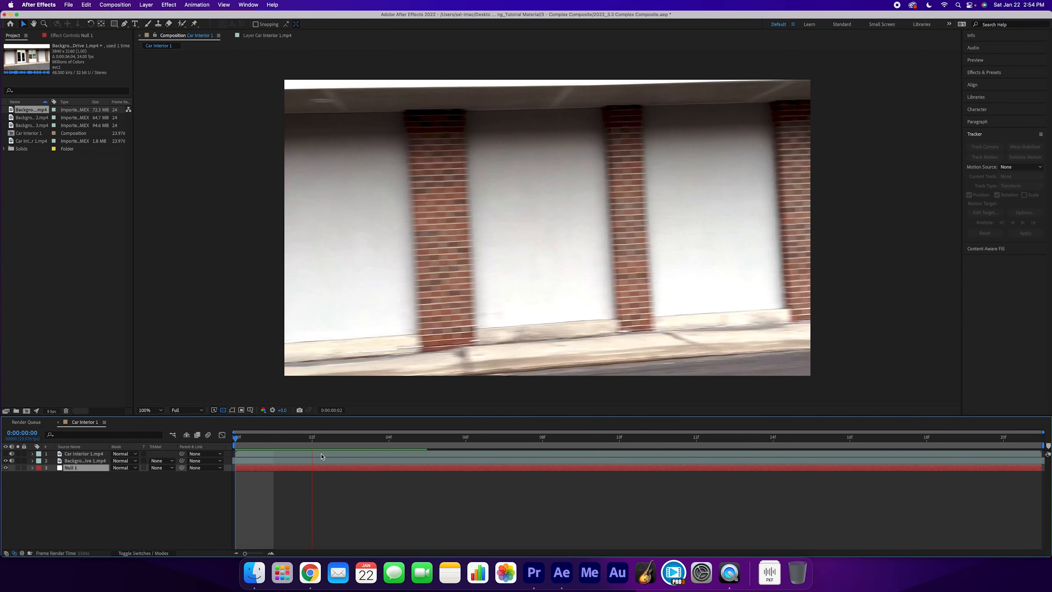
{"action": "key", "text": "space"}
- Parent the Background Drive 1 layer to Null 1 and play back the linked background motion
{"action": "left_click", "coordinate": [84, 461]}
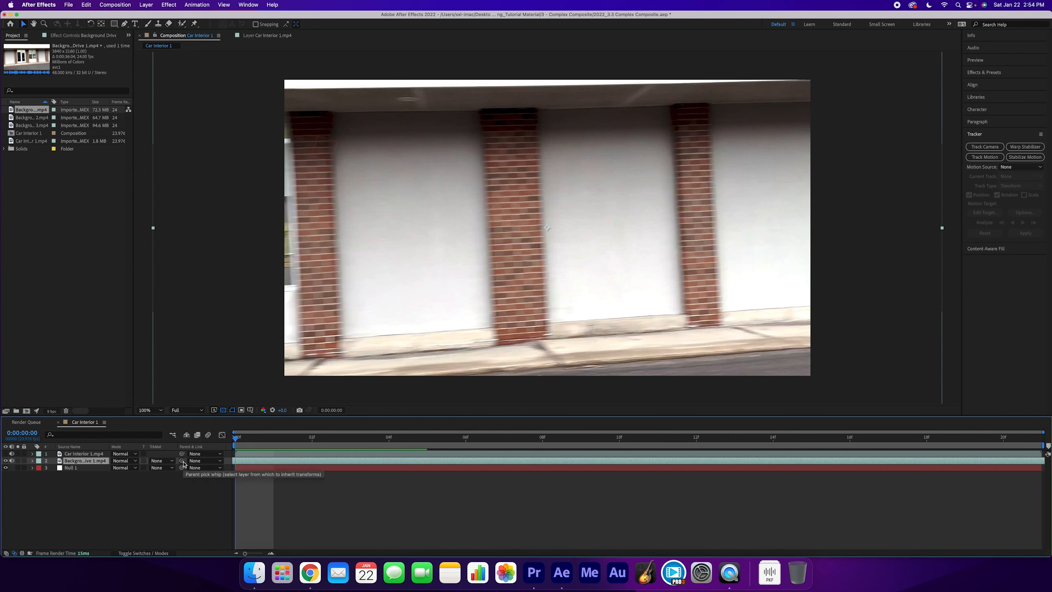
{"action": "left_click_drag", "start_coordinate": [182, 463], "coordinate": [90, 471]}
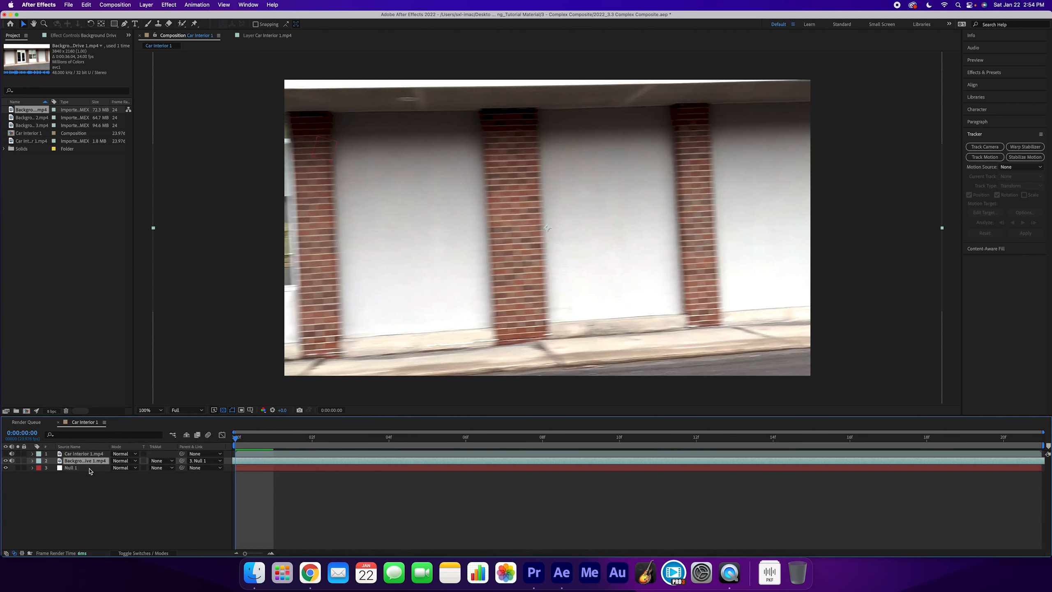
{"action": "key", "text": "space"}
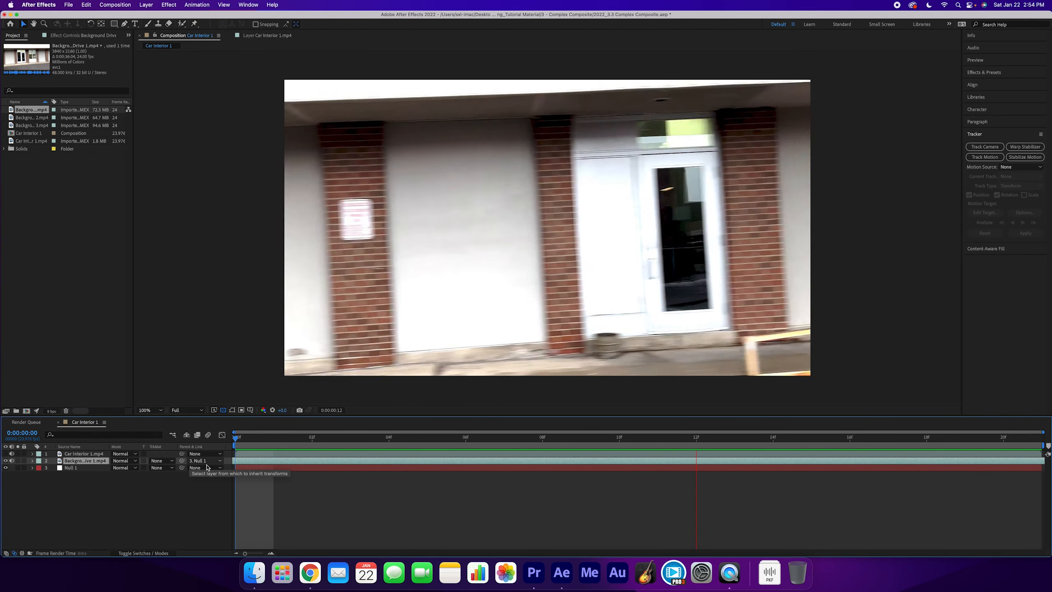
{"action": "key", "text": "space"}
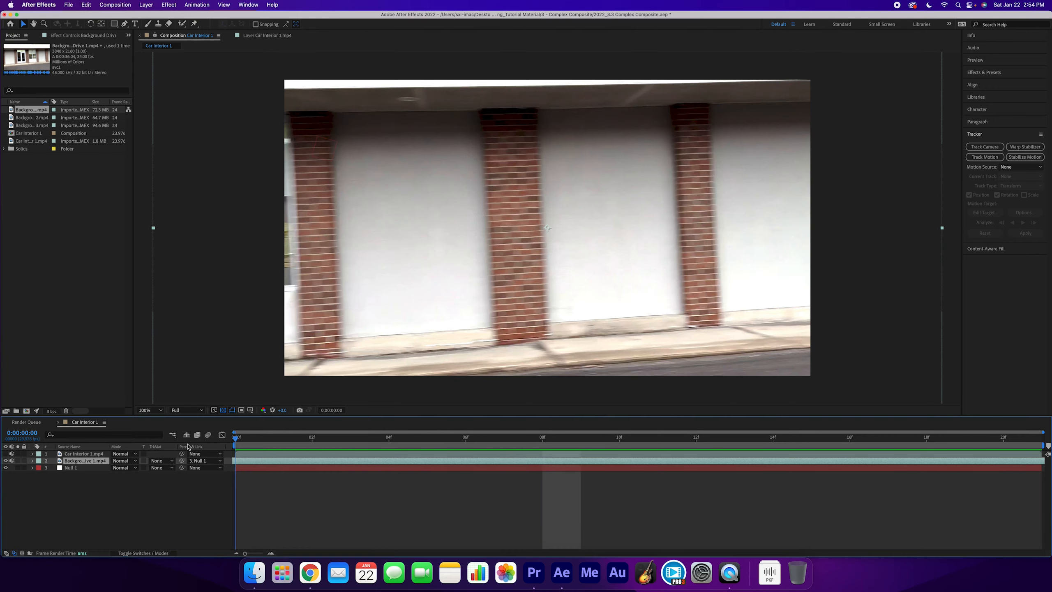
- Compare the background playback without a parent, re-parent Background Drive 1 to Null 1, and preview it again
{"action": "key", "text": "space"}
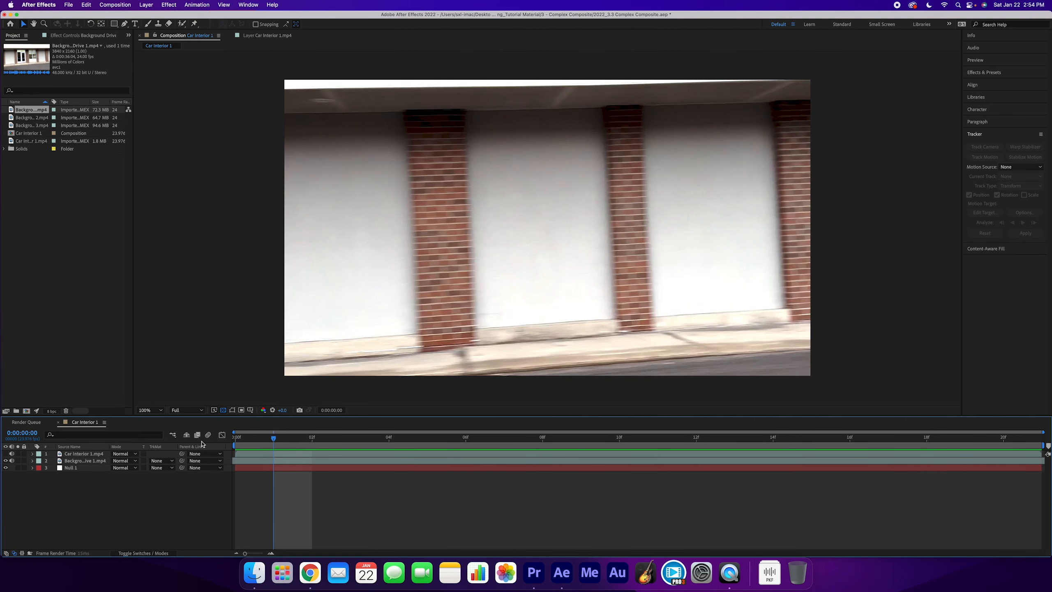
{"action": "key", "text": "space"}
{"action": "left_click_drag", "start_coordinate": [182, 460], "coordinate": [91, 470]}
{"action": "key", "text": "space"}
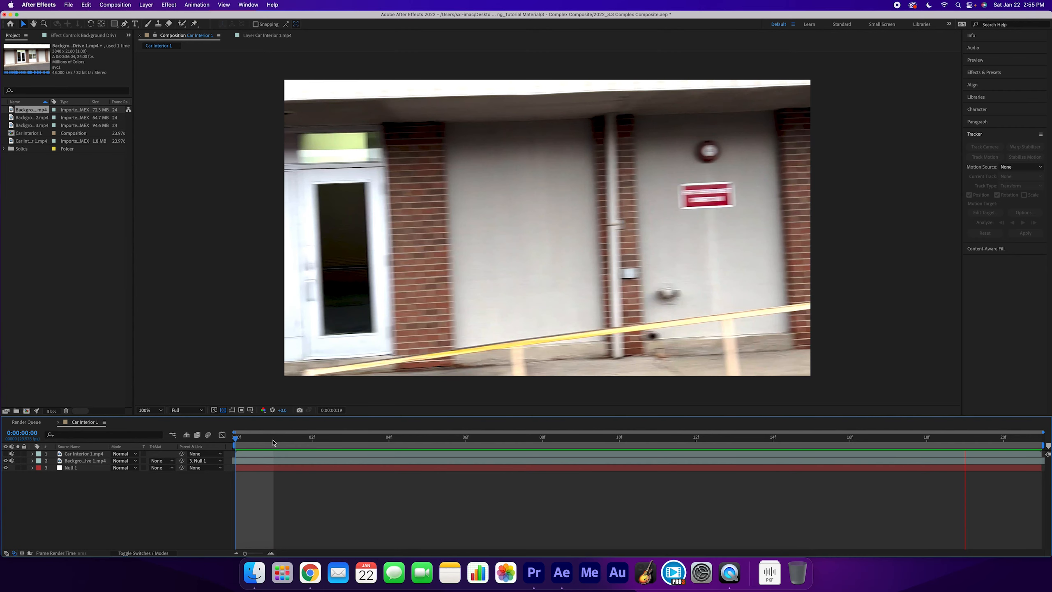
{"action": "key", "text": "space"}
- Show the Car Interior 1 layer again, scale the Background Drive 1 layer down proportionally, and move it slightly upward behind the windows
{"action": "left_click", "coordinate": [6, 454]}
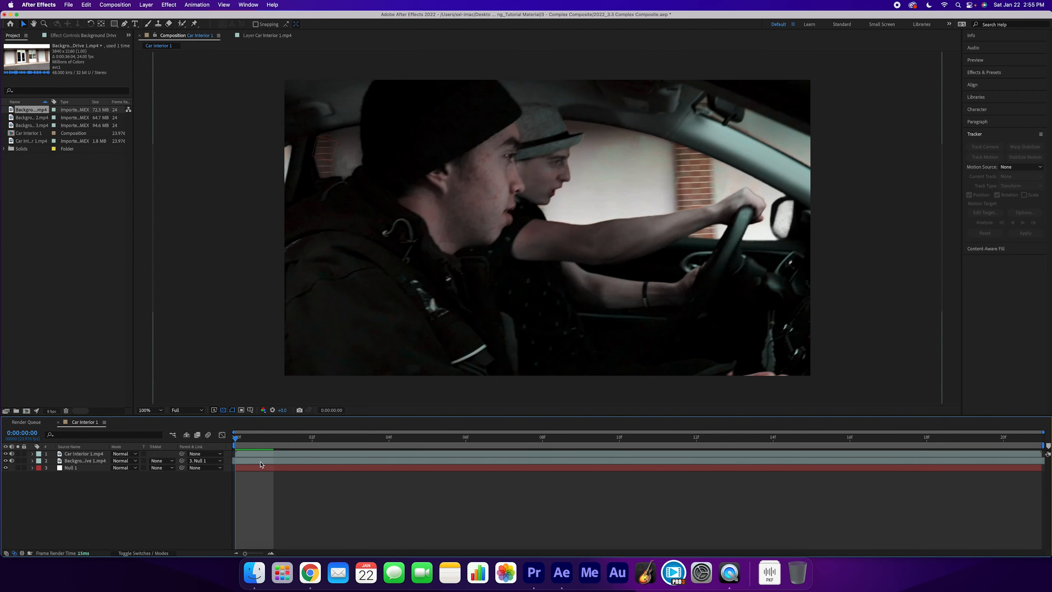
{"action": "left_click", "coordinate": [254, 460]}
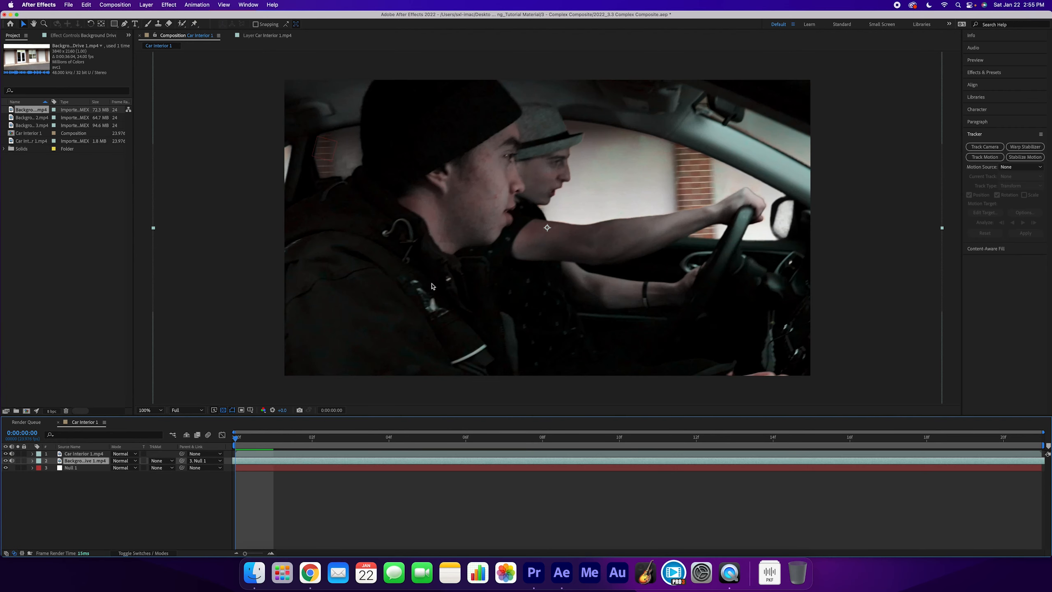
{"action": "key", "text": "comma"}
{"action": "left_click_drag", "start_coordinate": [745, 340], "coordinate": [705, 317]}
{"action": "key", "text": "period"}
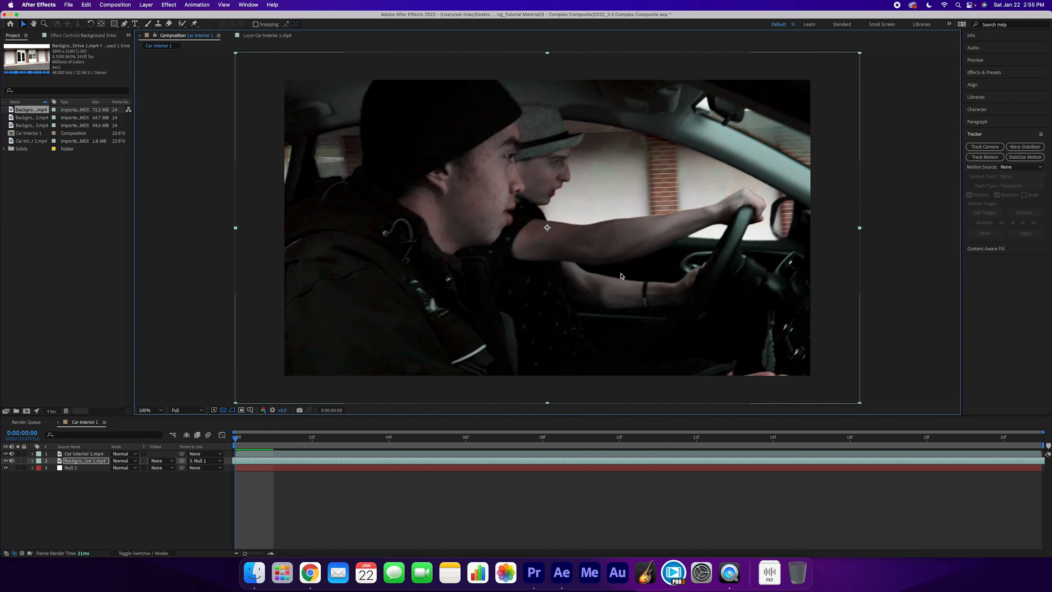
{"action": "left_click_drag", "start_coordinate": [668, 263], "coordinate": [669, 240]}
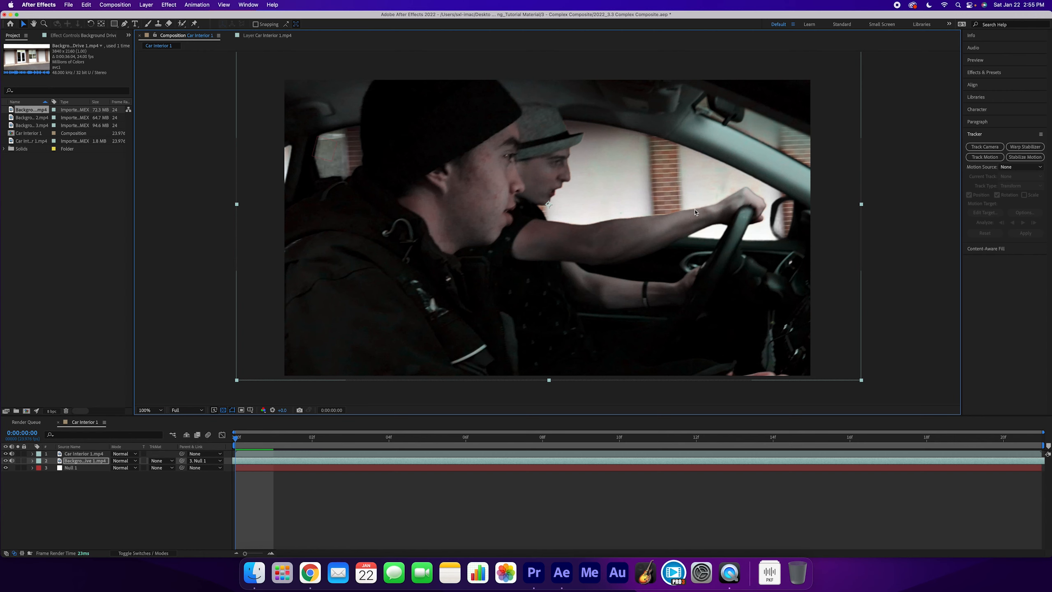
- Rotate the Background Drive 1 layer slightly clockwise so the wall stands straighter in the windows, and play back the composite
{"action": "key", "text": "w"}
{"action": "mouse_move", "coordinate": [687, 199]}
{"action": "left_mouse_down"}
{"action": "mouse_move", "coordinate": [671, 166]}
{"action": "mouse_move", "coordinate": [625, 131]}
{"action": "mouse_move", "coordinate": [682, 205]}
{"action": "left_mouse_up"}
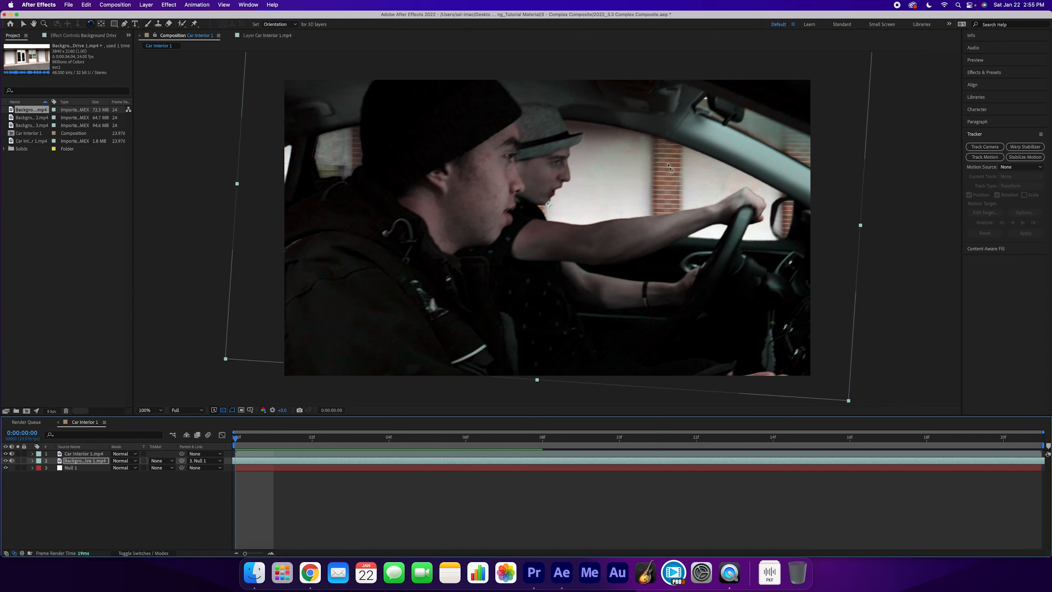
{"action": "key", "text": "v"}
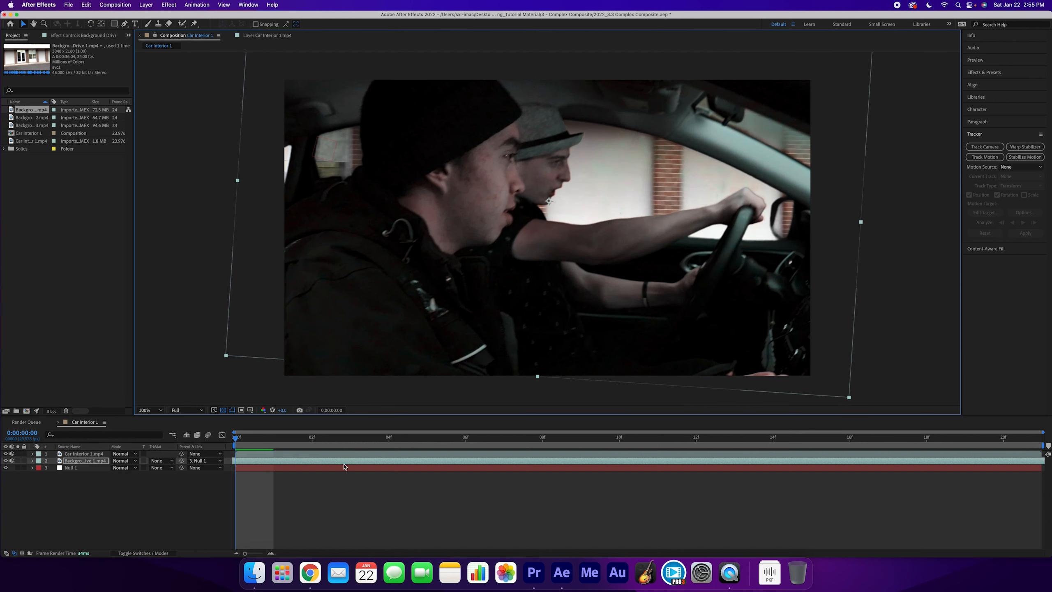
{"action": "left_click", "coordinate": [332, 489]}
{"action": "key", "text": "space"}
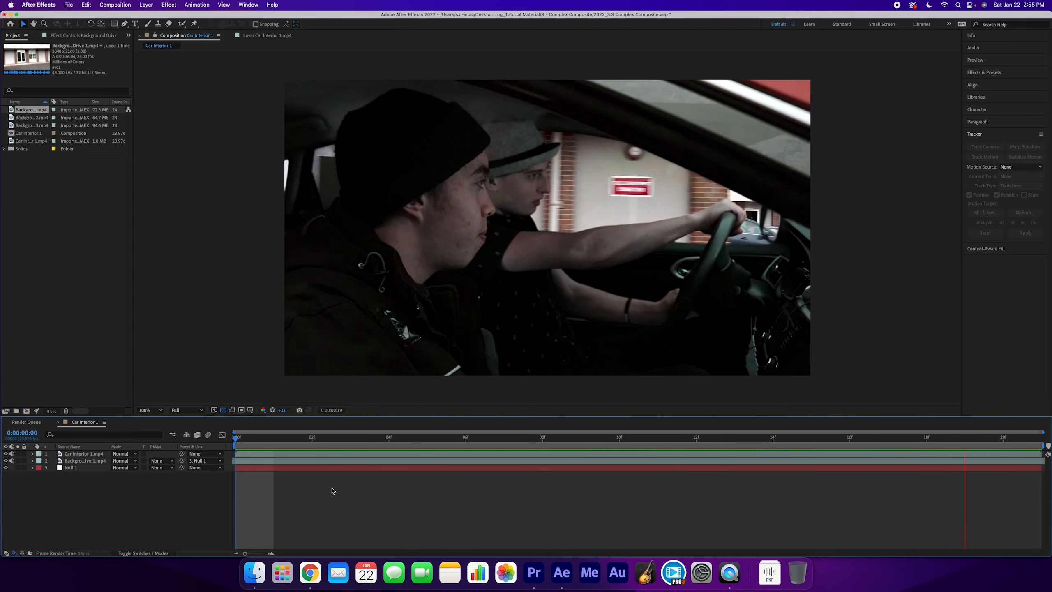
- Switch to Premiere Pro to look at an exterior shot in the Car Chase Scene (Condensed) sequence, and return to After Effects
{"action": "key", "text": "super+5"}
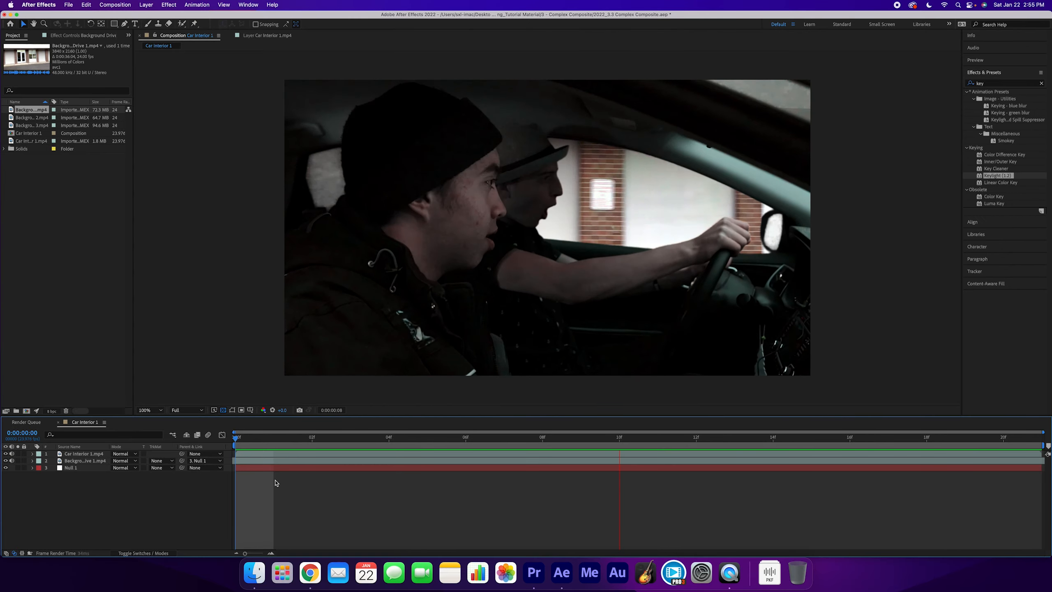
{"action": "left_click", "coordinate": [534, 573]}
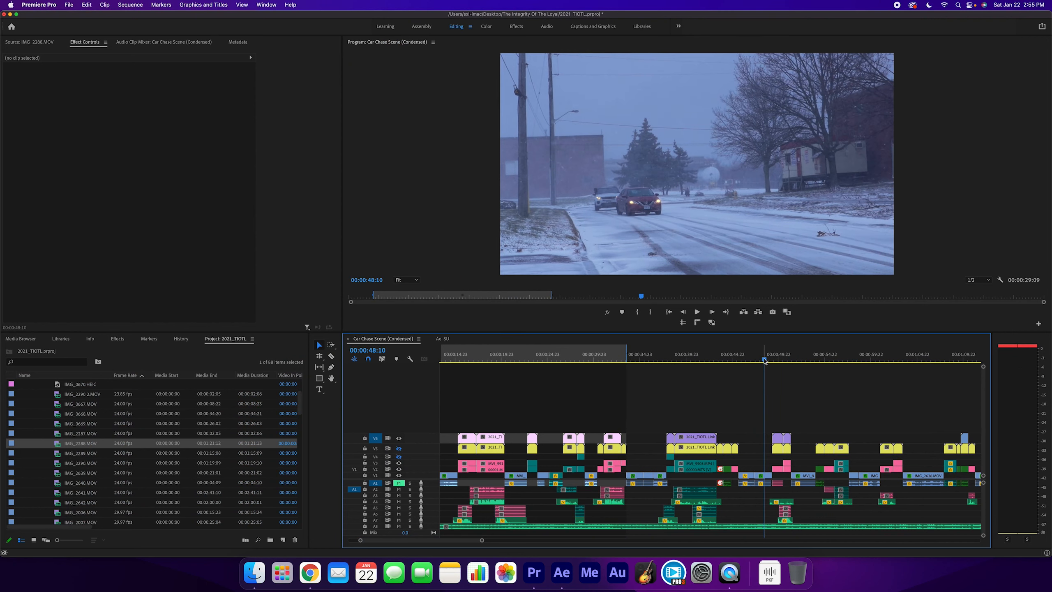
{"action": "key", "text": "super+Tab"}
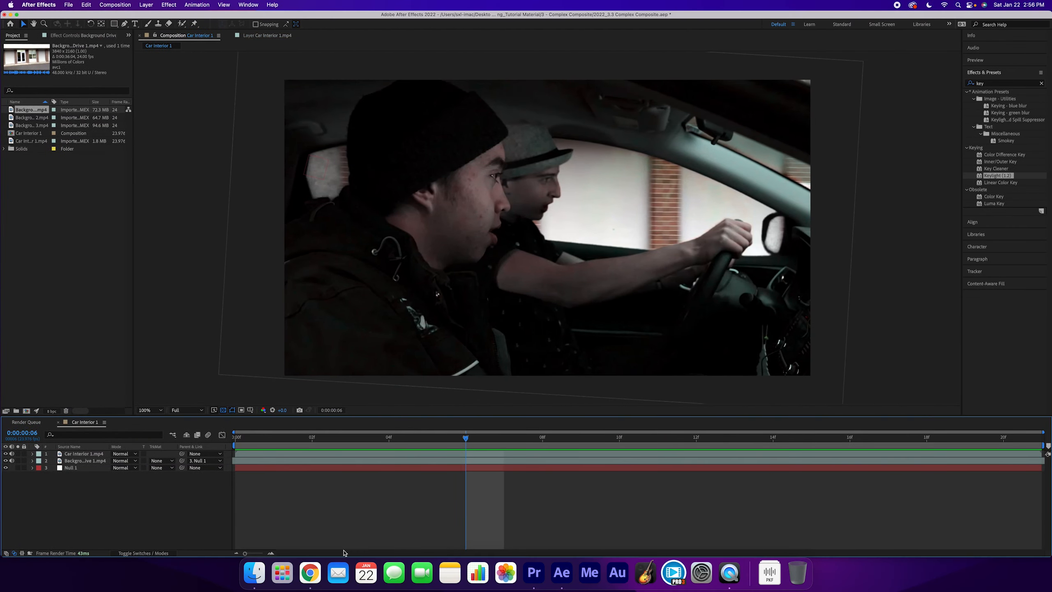
- Switch to Finder, collapse the 3 - Complex Composite folder, and expand the Assets folder inside 2 - Intro to Assets
{"action": "left_click", "coordinate": [248, 569]}
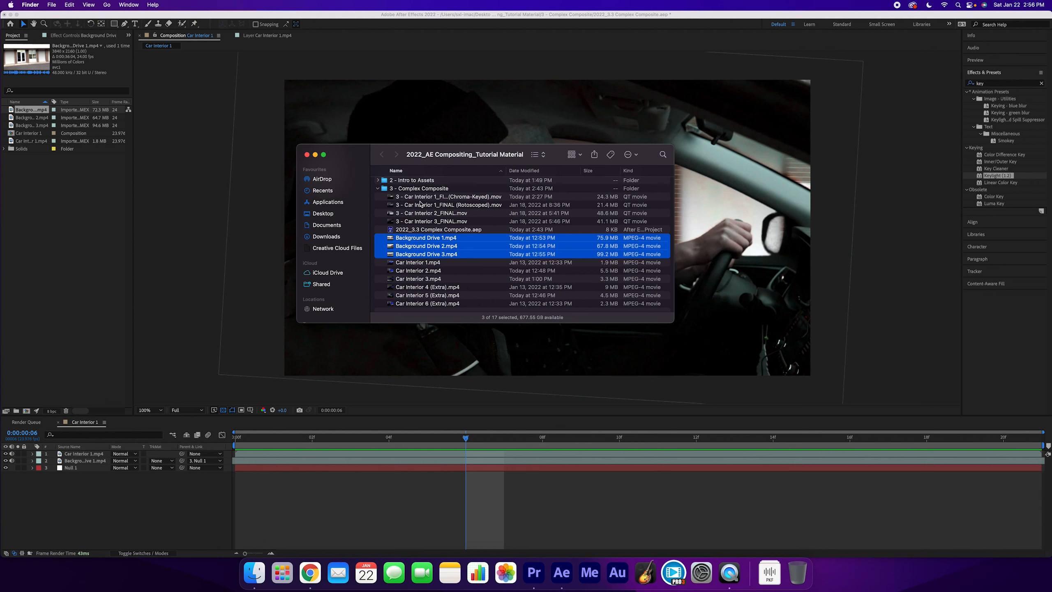
{"action": "scroll", "coordinate": [420, 204], "scroll_direction": "up", "scroll_amount": 2}
{"action": "left_click", "coordinate": [378, 200]}
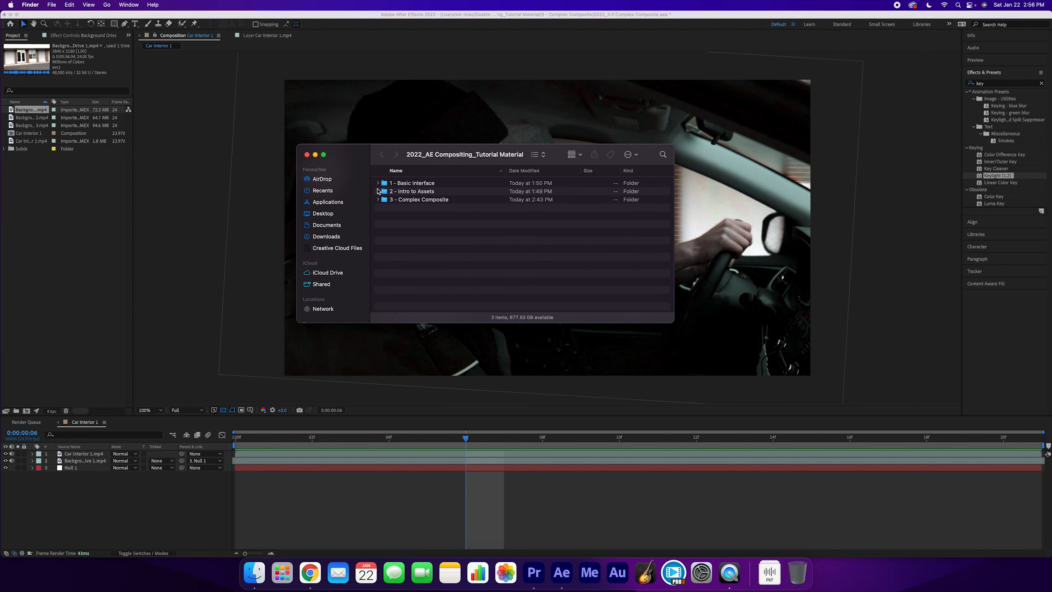
{"action": "left_click", "coordinate": [378, 191]}
{"action": "left_click", "coordinate": [384, 217]}
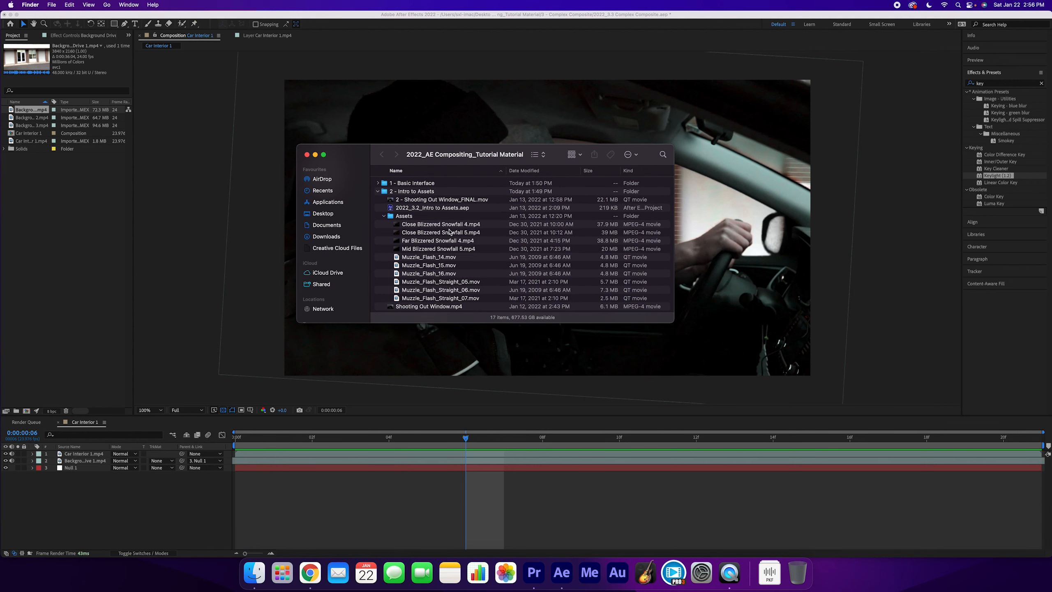
{"action": "left_click", "coordinate": [414, 217]}
{"action": "scroll", "coordinate": [426, 229], "scroll_direction": "down", "scroll_amount": 2}
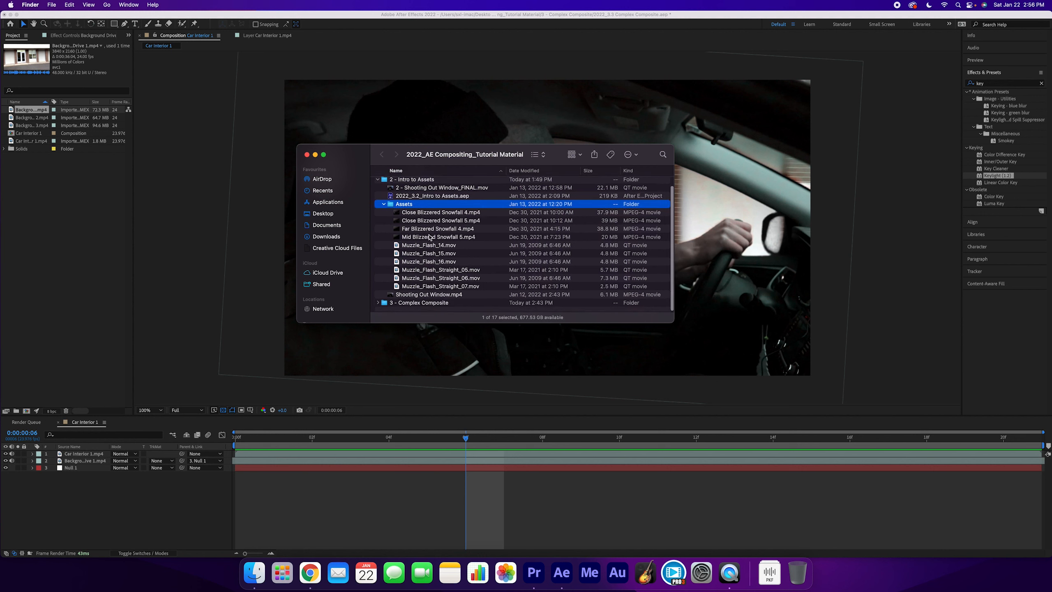
- Import the four Blizzered Snowfall clips, two Close, one Far and one Mid, into the After Effects project
{"action": "left_click", "coordinate": [421, 214]}
{"action": "left_click", "coordinate": [425, 238]}
{"action": "left_click", "coordinate": [422, 213]}
{"action": "left_click", "coordinate": [431, 238], "text": "shift"}
{"action": "left_click_drag", "start_coordinate": [438, 229], "coordinate": [65, 207]}
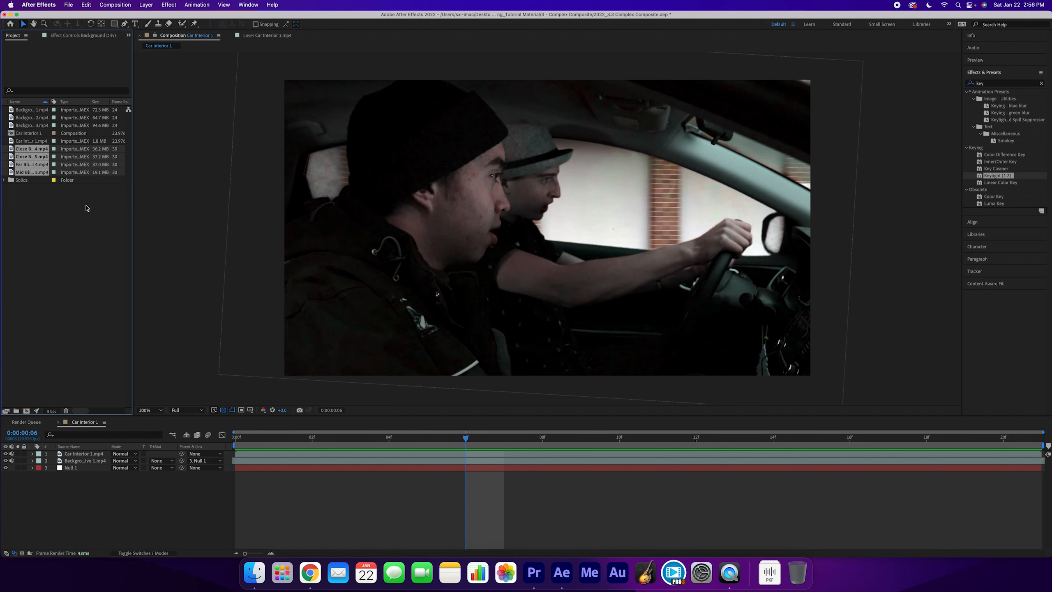
{"action": "left_click", "coordinate": [87, 192]}
- Preview the Far Blizzered Snowfall 4.mp4 footage, and close the footage and layer viewers
{"action": "double_click", "coordinate": [25, 165]}
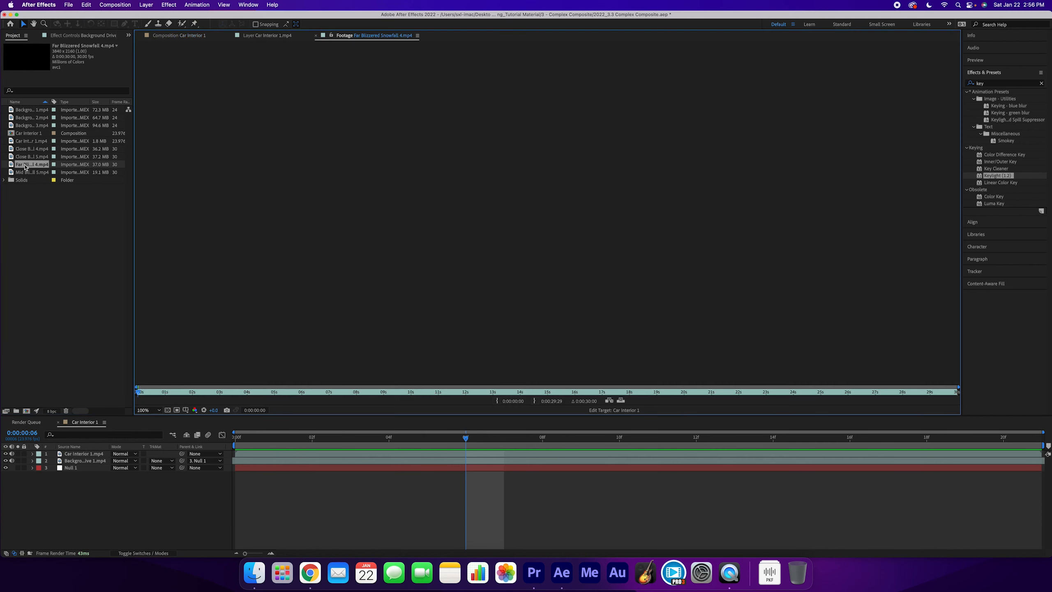
{"action": "key", "text": "space"}
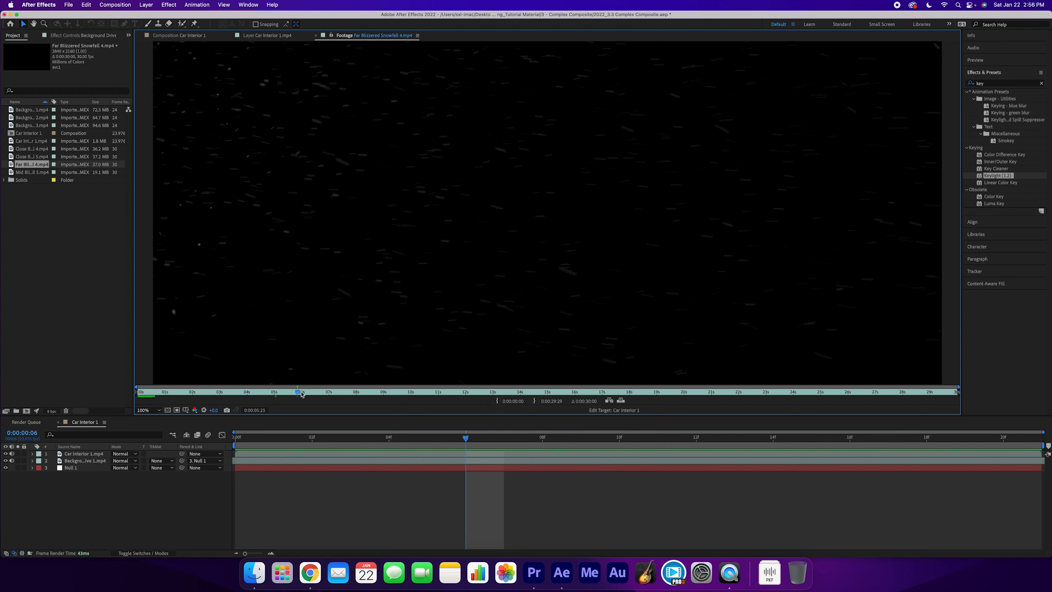
{"action": "left_click", "coordinate": [315, 35]}
{"action": "left_click", "coordinate": [231, 35]}
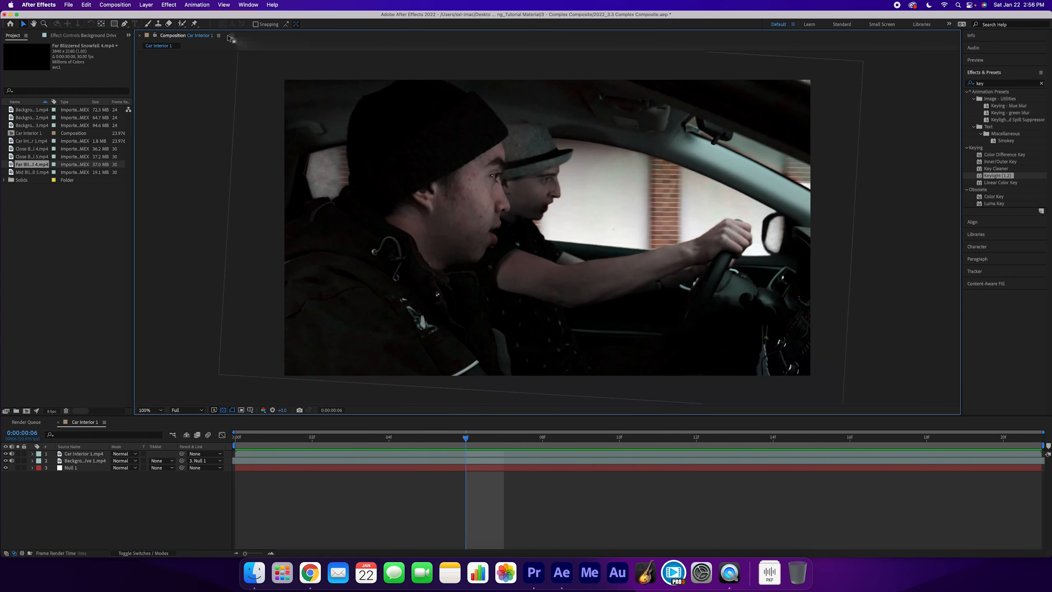
- Add Far Blizzered Snowfall 4.mp4 between the Car Interior 1 and Background Drive 1 layers and view it soloed from the first frame
{"action": "left_click", "coordinate": [25, 156]}
{"action": "left_click", "coordinate": [23, 165]}
{"action": "left_click_drag", "start_coordinate": [21, 166], "coordinate": [75, 457]}
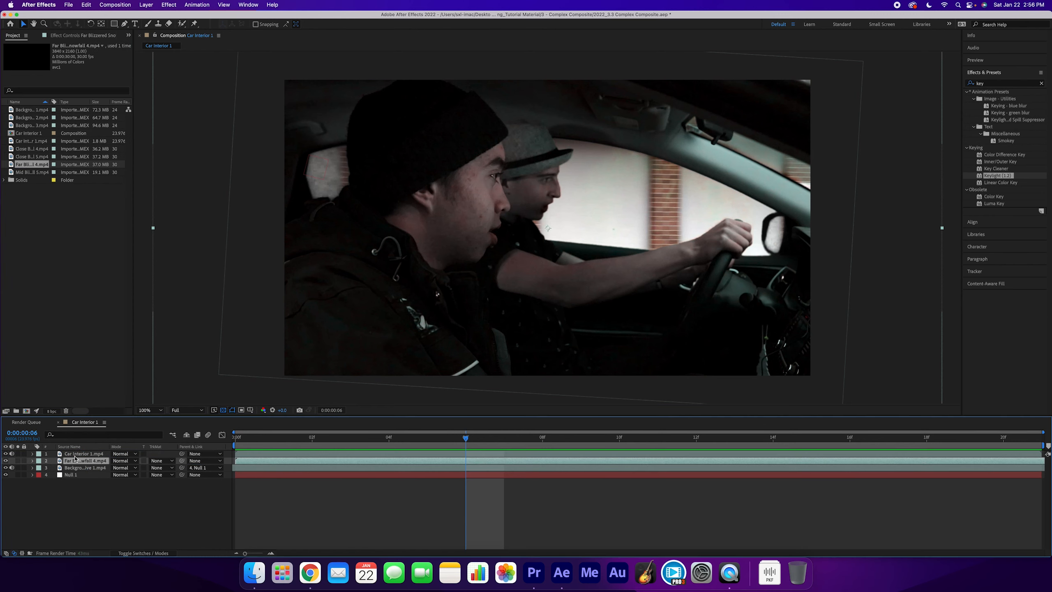
{"action": "left_click", "coordinate": [18, 461]}
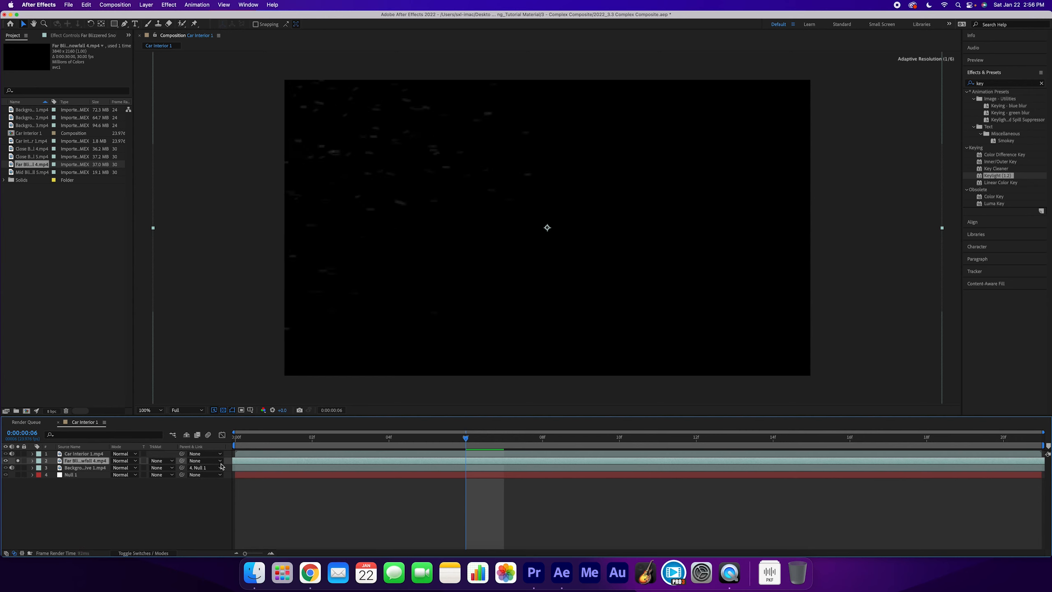
{"action": "key", "text": "Home"}
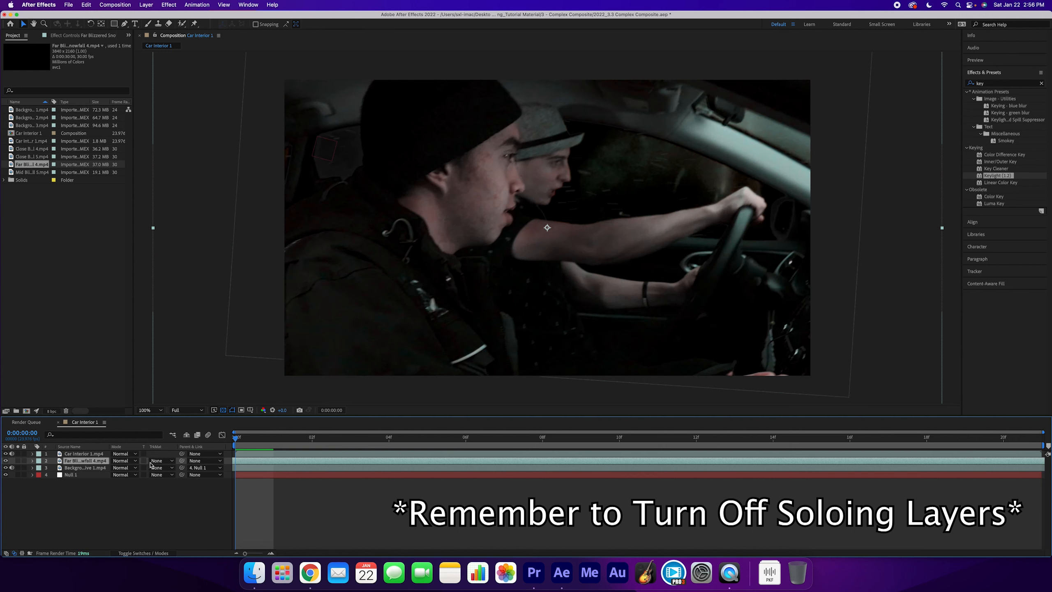
- Set the Far Blizzered Snowfall 4 layer's blending mode to Screen and solo the layer
{"action": "left_click", "coordinate": [135, 462]}
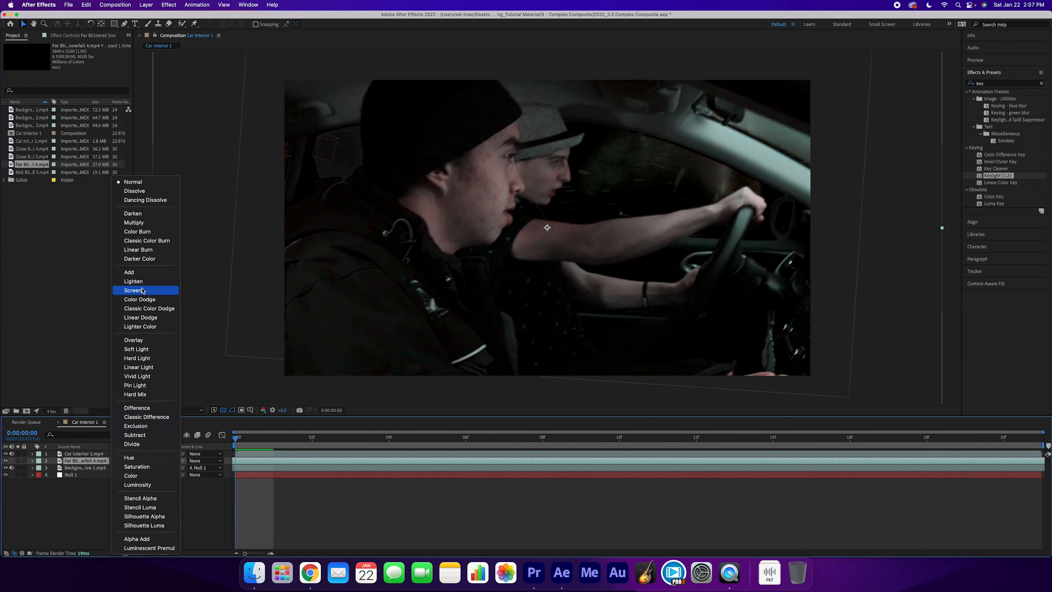
{"action": "left_click", "coordinate": [145, 291]}
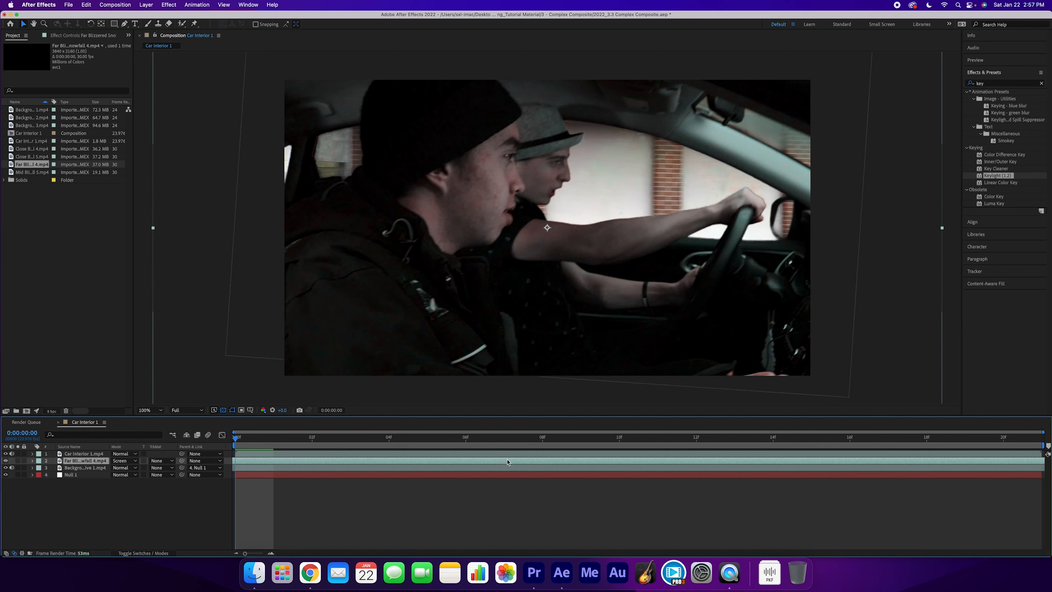
{"action": "left_click", "coordinate": [18, 461]}
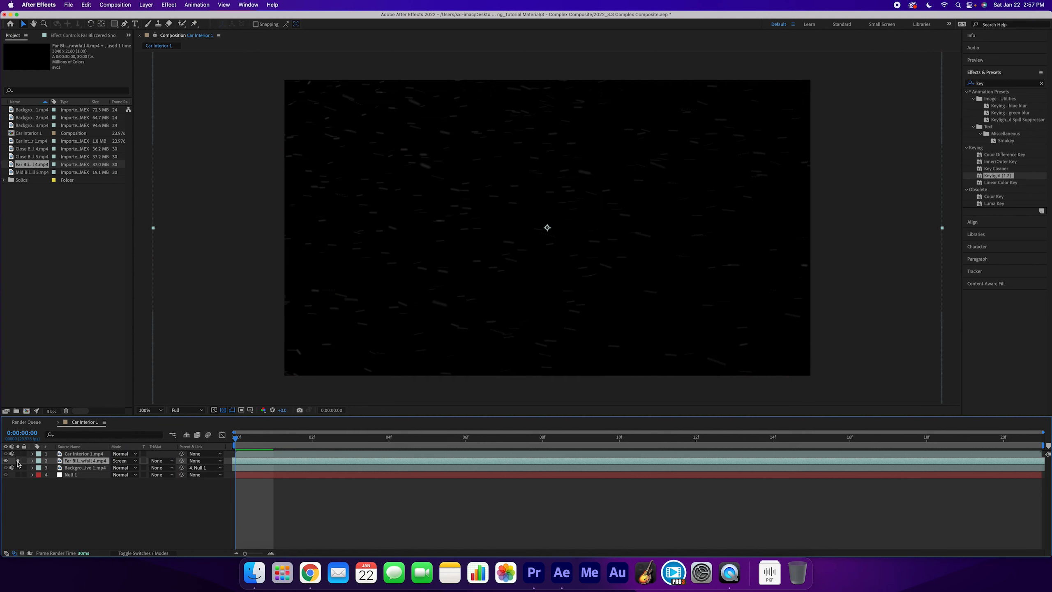
- Preview the soloed Far Blizzered Snowfall 4 layer, and flip it horizontally by setting its horizontal scale to -100%
{"action": "key", "text": "space"}
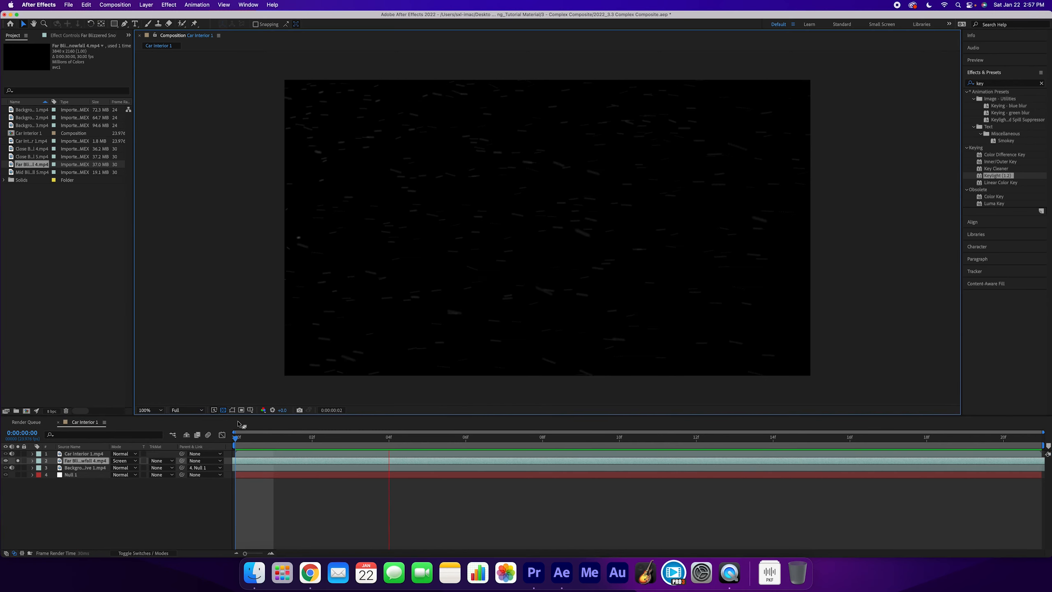
{"action": "left_click", "coordinate": [246, 461]}
{"action": "key", "text": "s"}
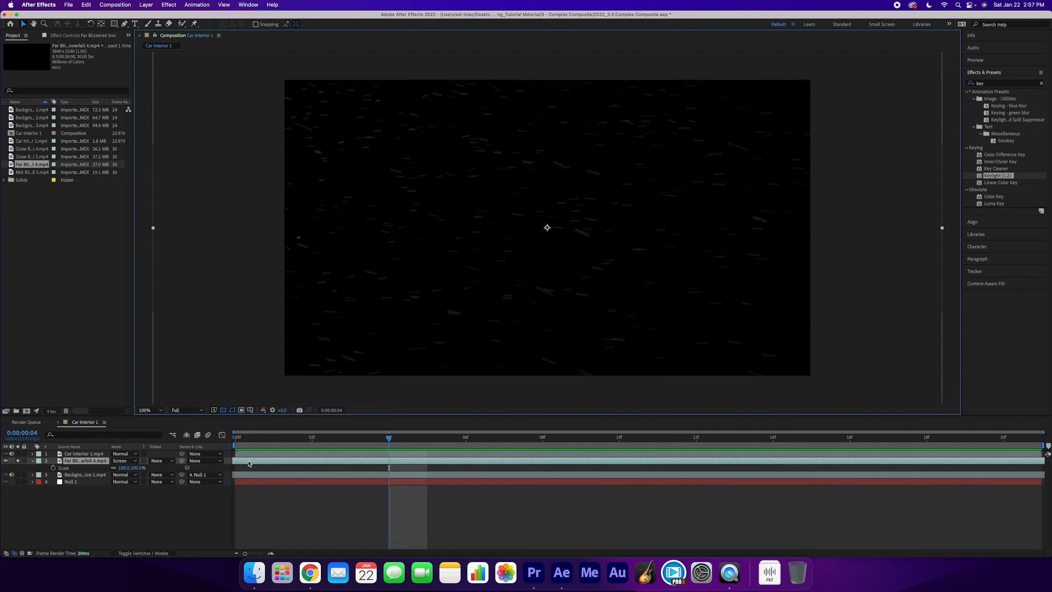
{"action": "left_click", "coordinate": [122, 467]}
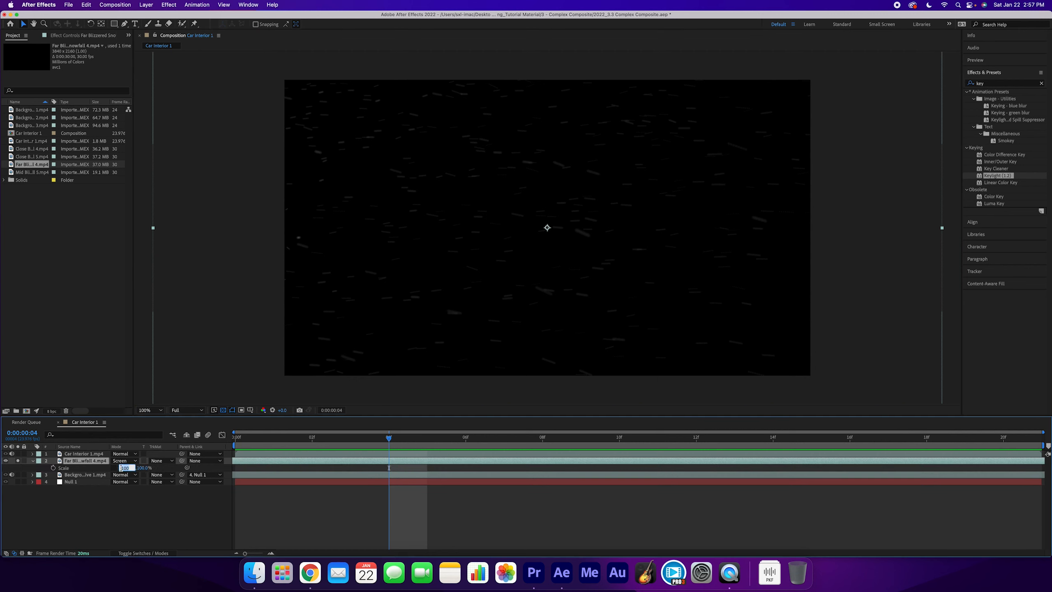
{"action": "key", "text": "Return"}
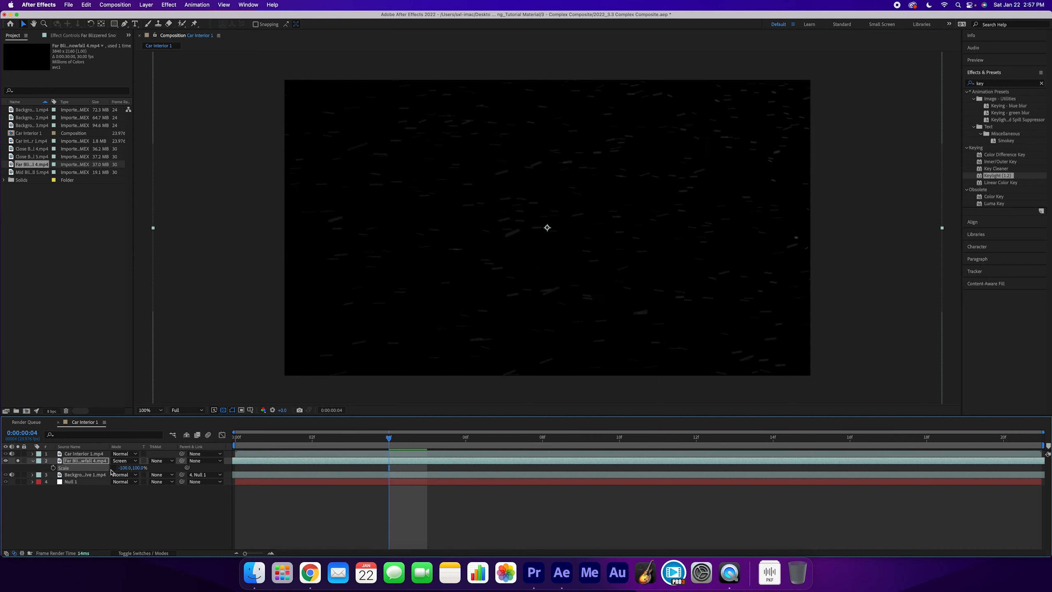
{"action": "left_click", "coordinate": [34, 460]}
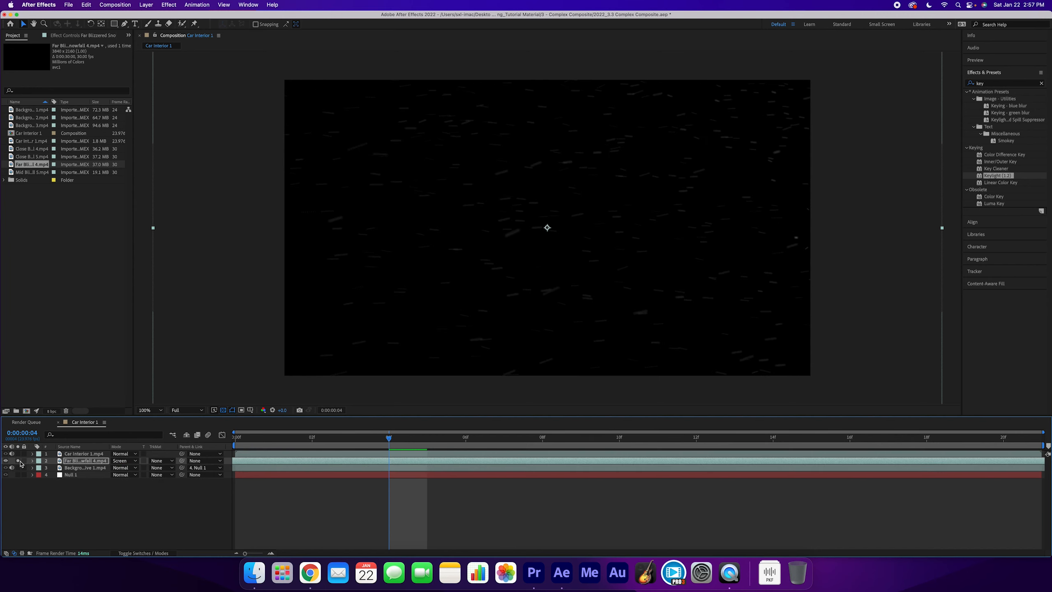
- Unsolo the Far Blizzered Snowfall 4 layer and play back the full composite to check the snow outside the windows
{"action": "key", "text": "comma"}
{"action": "left_click_drag", "start_coordinate": [750, 338], "coordinate": [696, 310]}
{"action": "key", "text": "period"}
{"action": "key", "text": "space"}
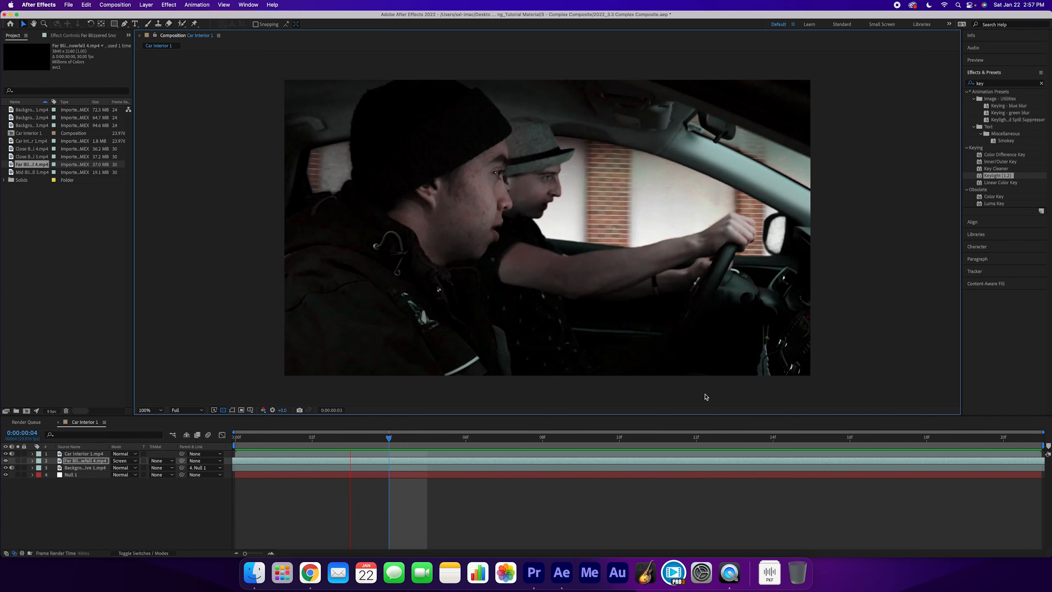
{"action": "key", "text": "space"}
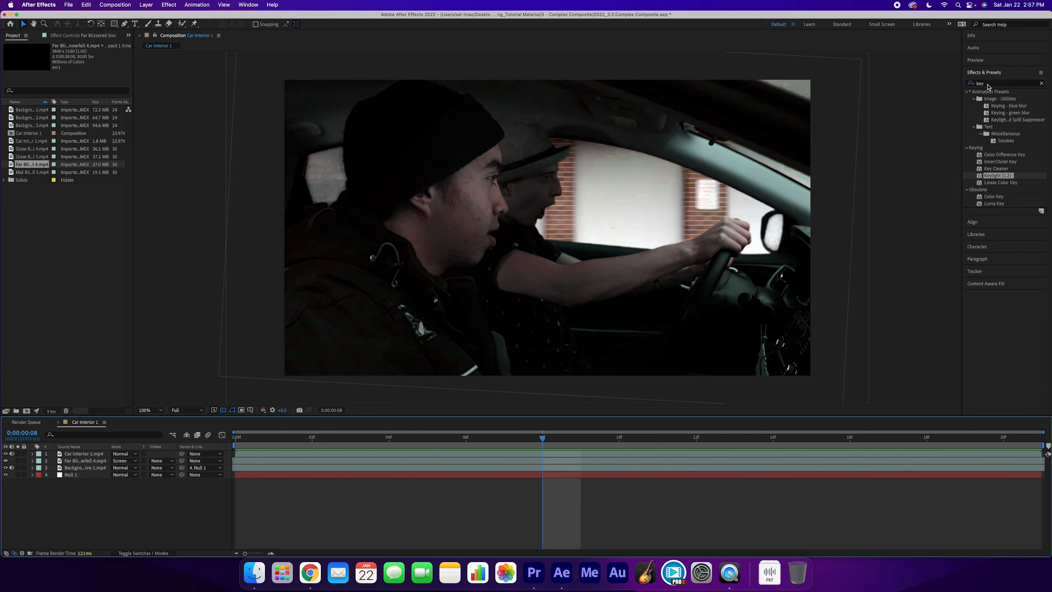
{"action": "key", "text": "space"}
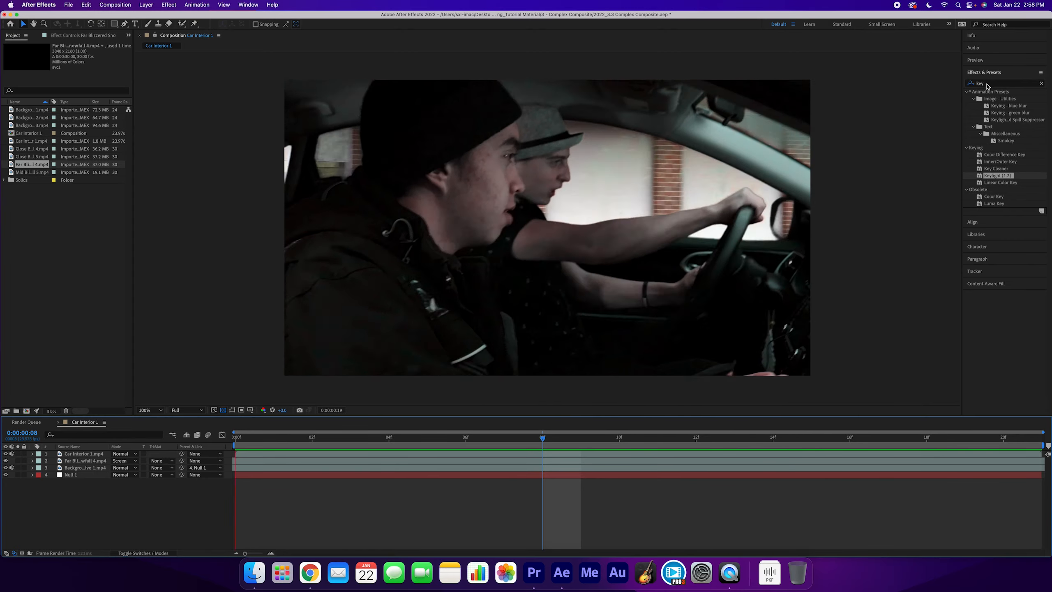
{"action": "key", "text": "space"}
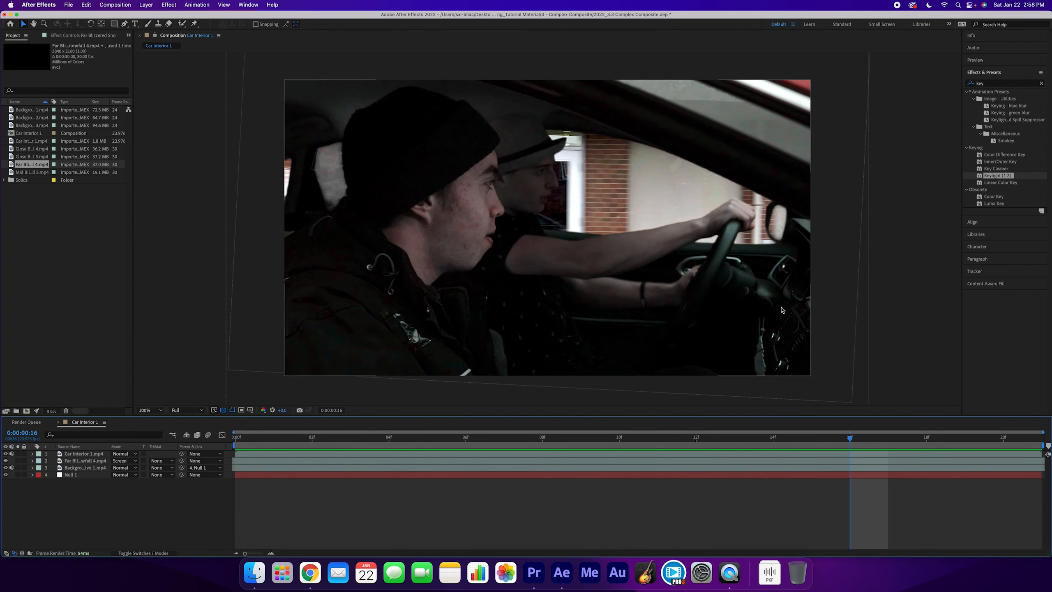
- Apply Curves to the Far Blizzered Snowfall 4 layer and raise its RGB curve steeply to brighten the flakes, checking playback
{"action": "left_click", "coordinate": [991, 84]}
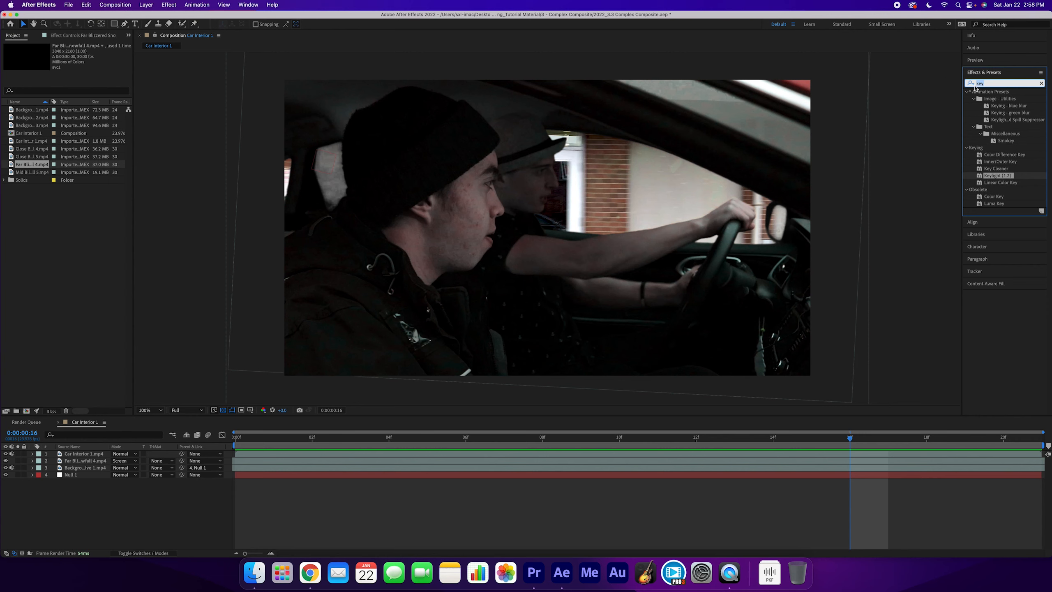
{"action": "type", "text": "curves"}
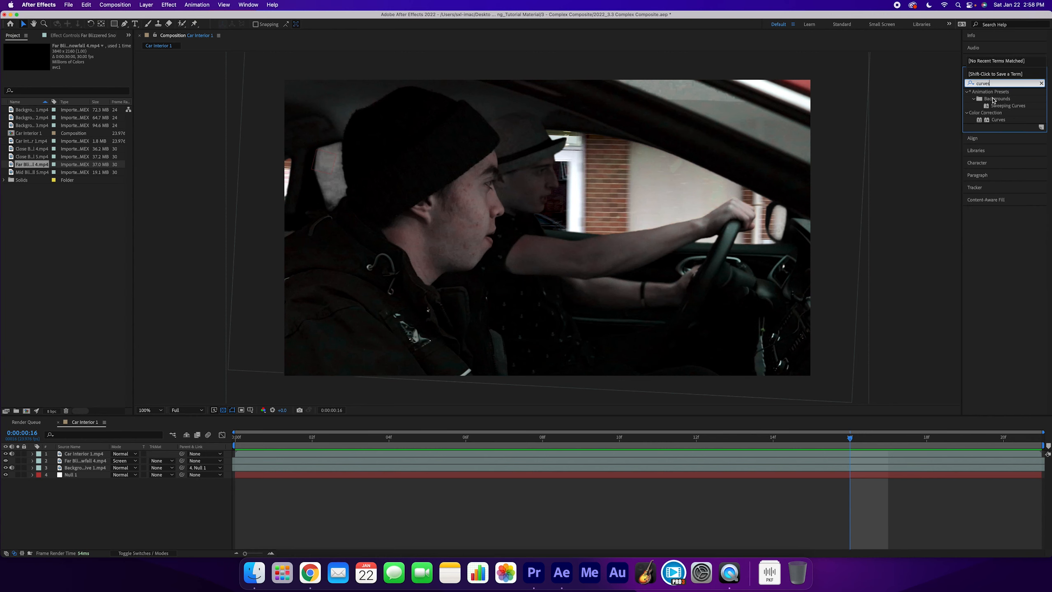
{"action": "left_click_drag", "start_coordinate": [998, 120], "coordinate": [286, 461]}
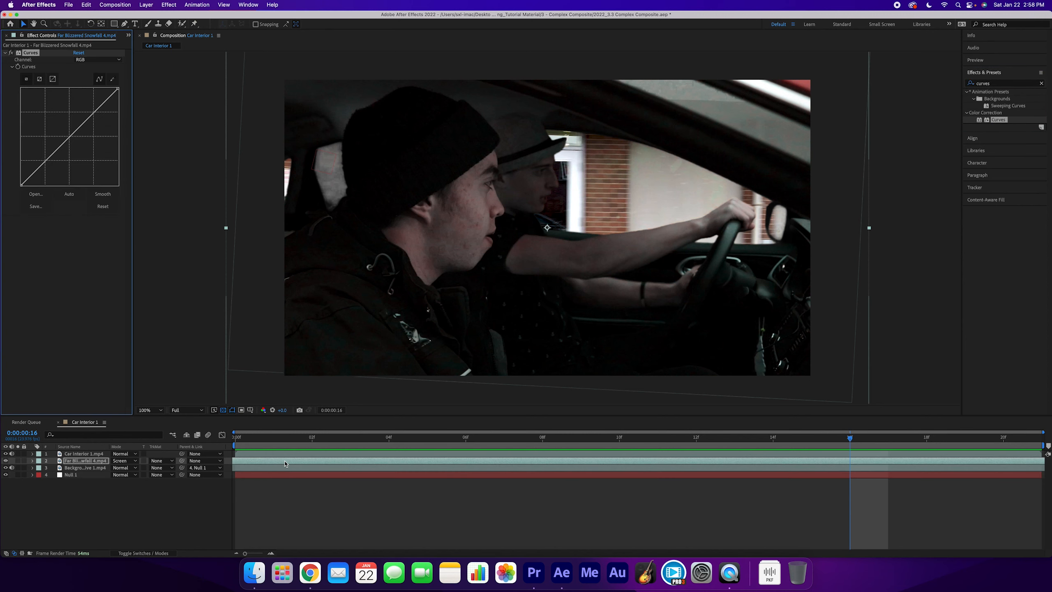
{"action": "left_click_drag", "start_coordinate": [76, 130], "coordinate": [76, 97]}
{"action": "left_click", "coordinate": [84, 59]}
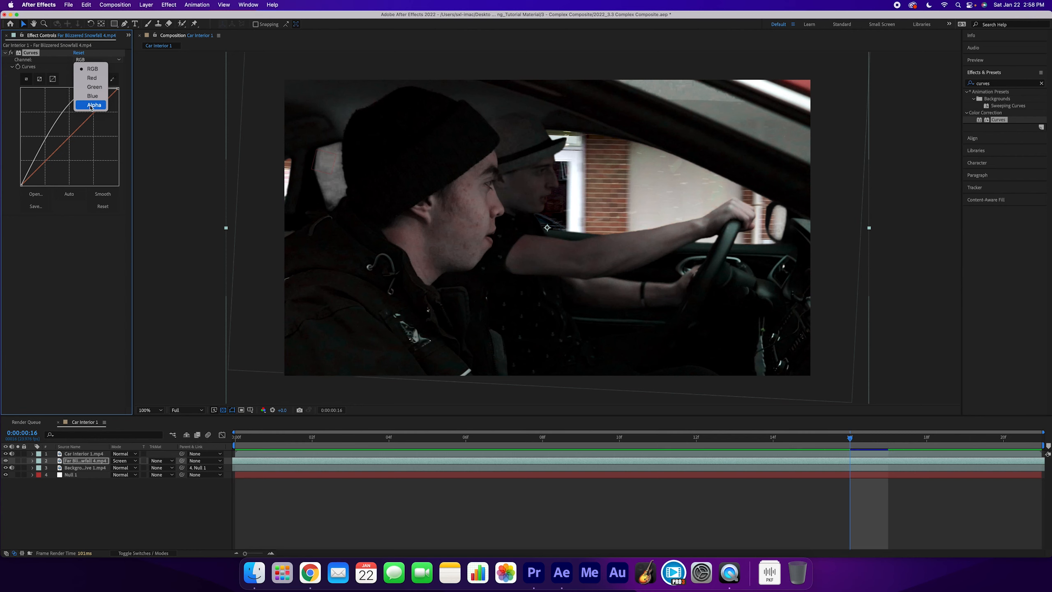
{"action": "left_click", "coordinate": [7, 127]}
{"action": "left_click_drag", "start_coordinate": [76, 96], "coordinate": [48, 89]}
{"action": "key", "text": "space"}
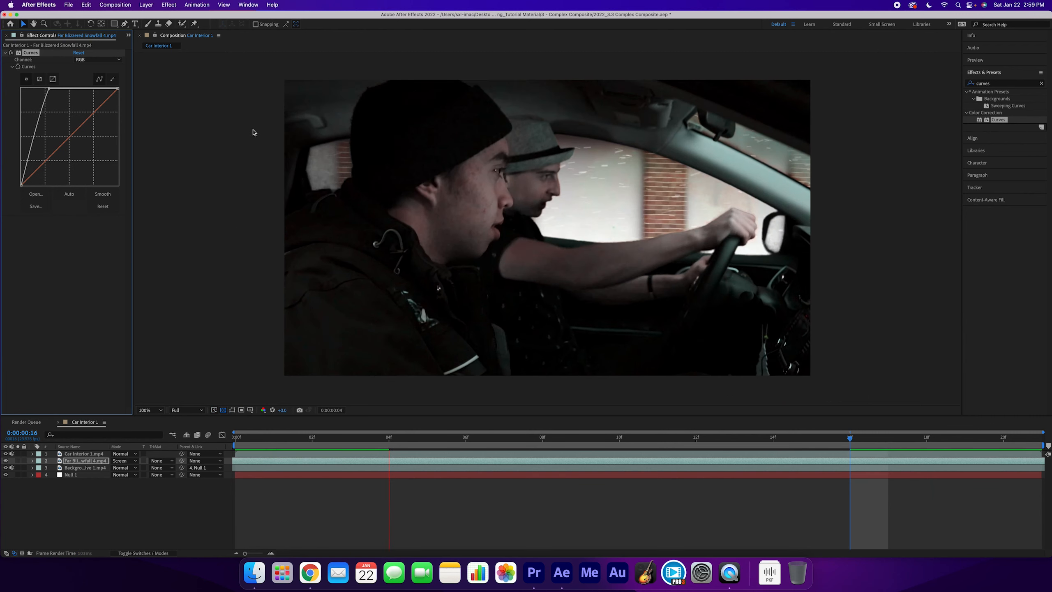
{"action": "key", "text": "space"}
- Apply Camera Lens Blur to the Far Blizzered Snowfall 4 layer with a blur radius of 4 and inspect the flakes
{"action": "scroll", "coordinate": [596, 171], "scroll_direction": "up", "scroll_amount": 4}
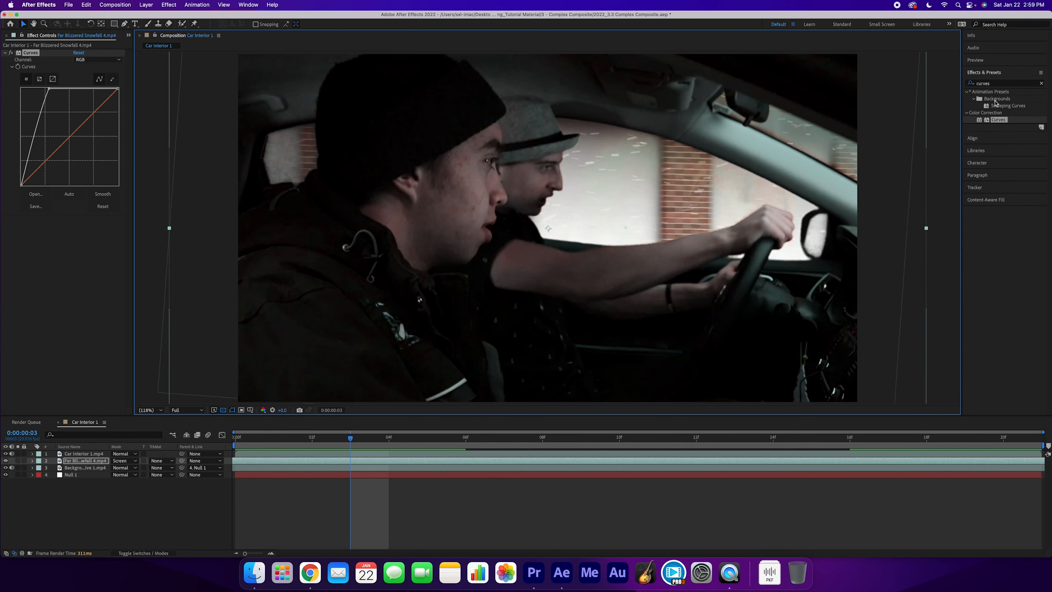
{"action": "left_click_drag", "start_coordinate": [994, 84], "coordinate": [964, 81]}
{"action": "type", "text": "blur"}
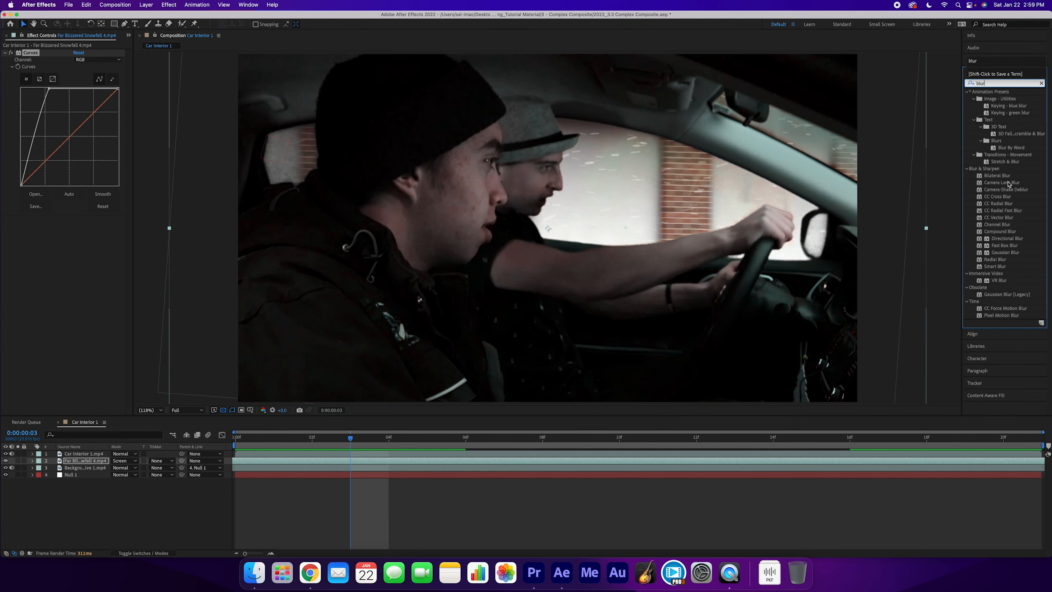
{"action": "left_click_drag", "start_coordinate": [1008, 185], "coordinate": [704, 373]}
{"action": "left_click", "coordinate": [78, 227]}
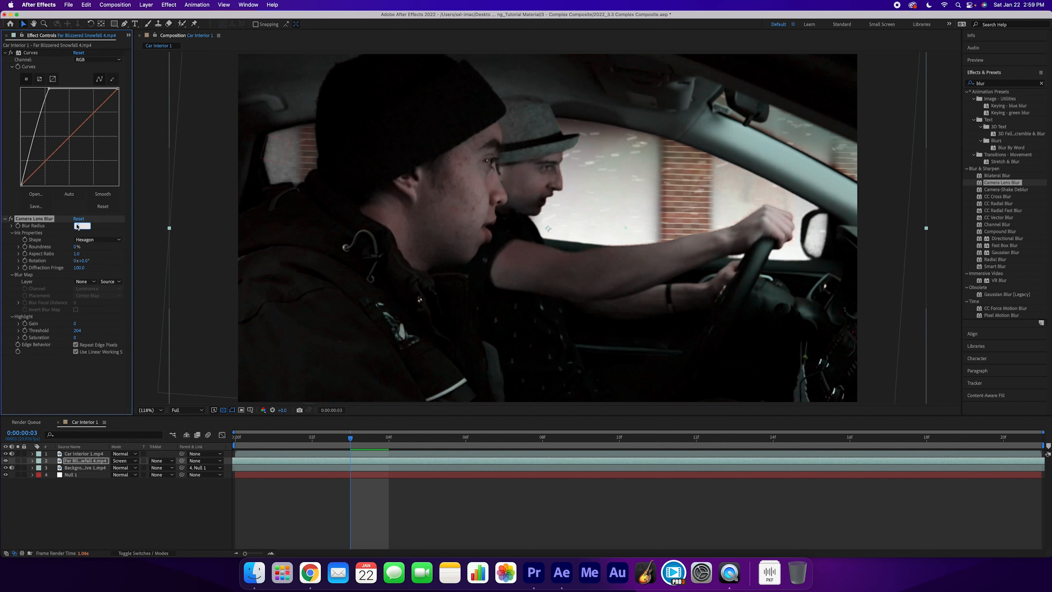
{"action": "key", "text": "Return"}
{"action": "key", "text": "period"}
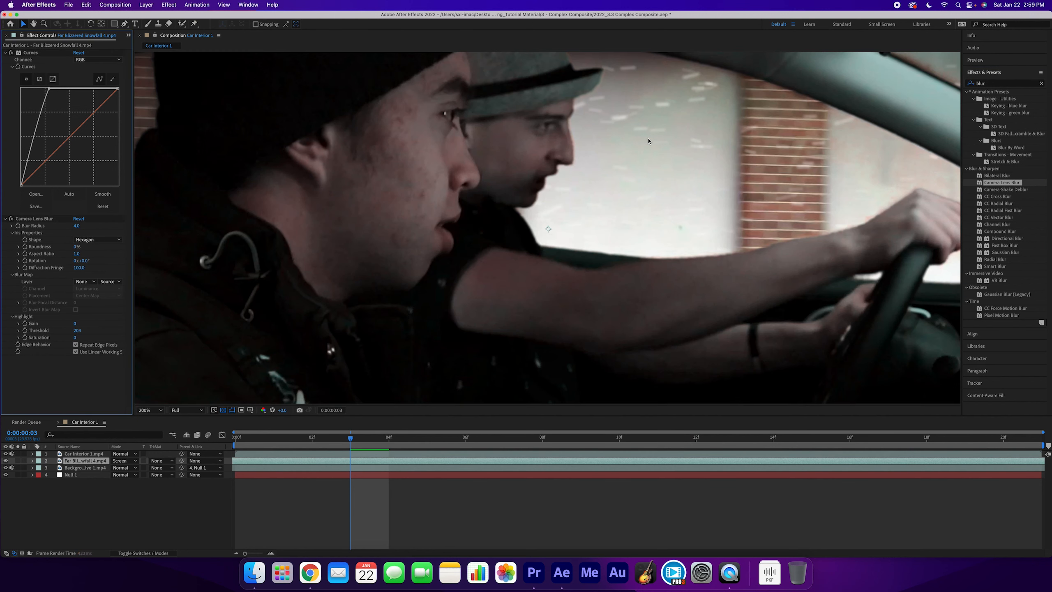
{"action": "left_click_drag", "start_coordinate": [639, 122], "coordinate": [627, 195]}
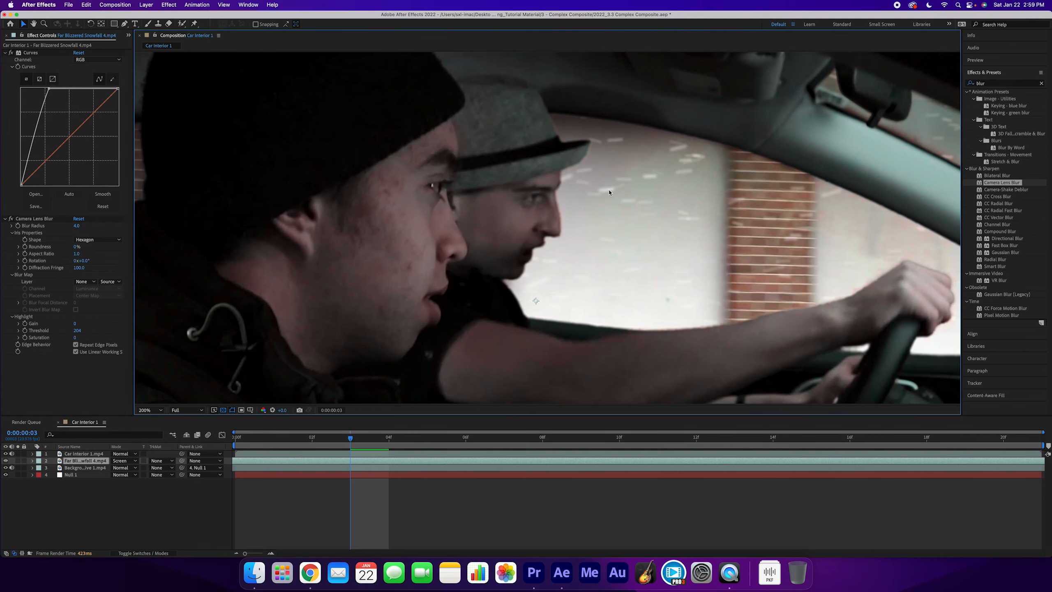
{"action": "key", "text": "shift+slash"}
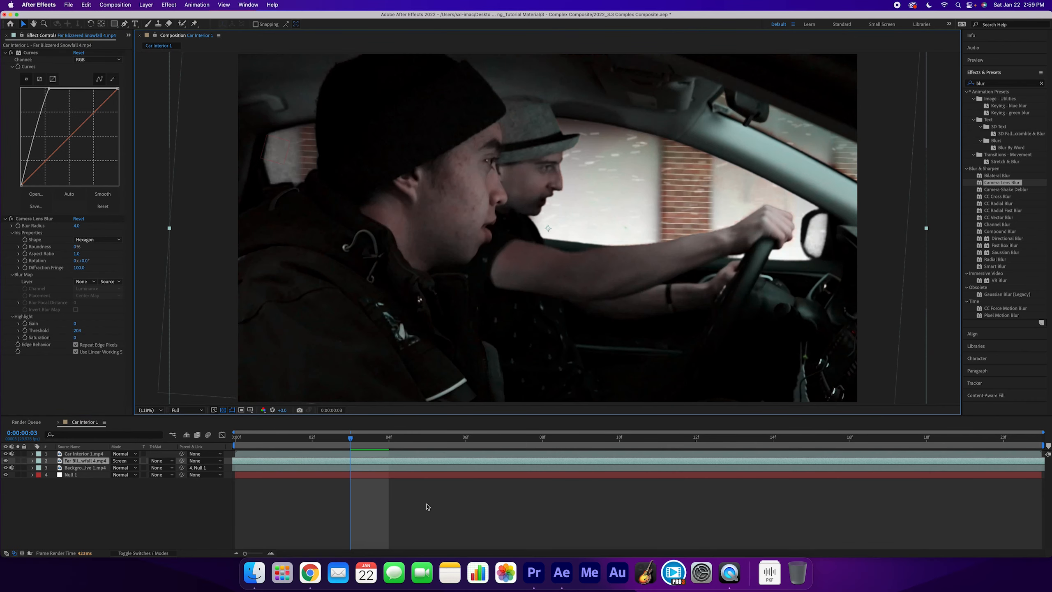
- Apply Directional Blur to the Background Drive 1 layer and solo that layer
{"action": "left_click", "coordinate": [427, 506]}
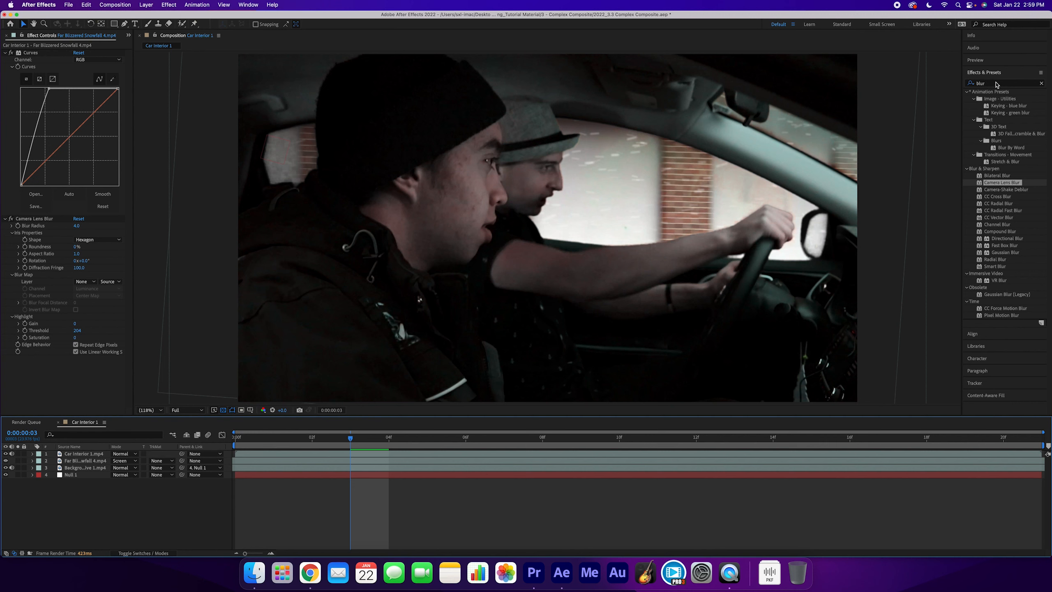
{"action": "left_click", "coordinate": [1007, 240]}
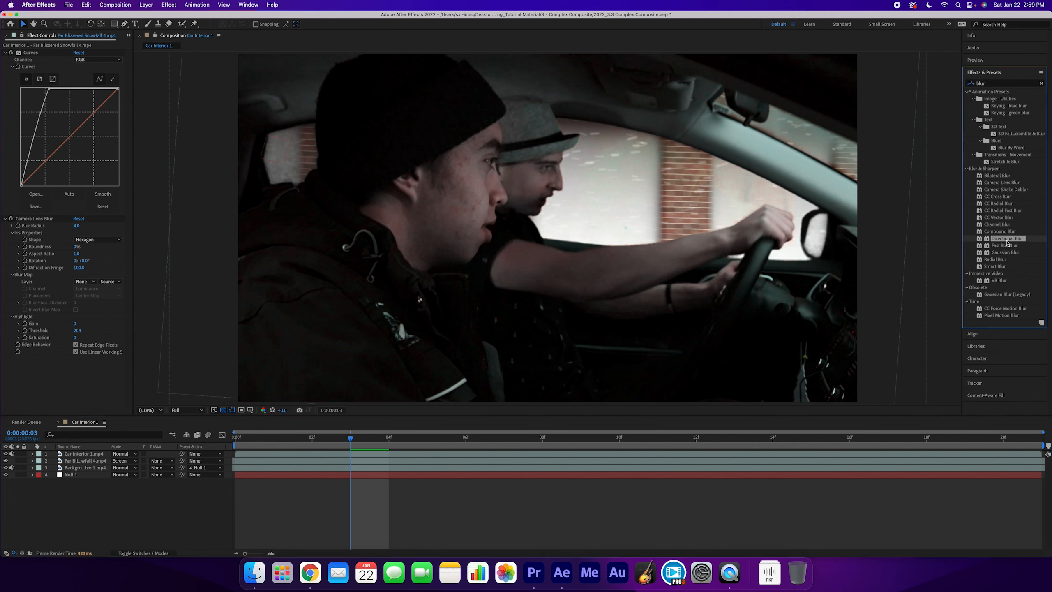
{"action": "left_click_drag", "start_coordinate": [1007, 240], "coordinate": [377, 472]}
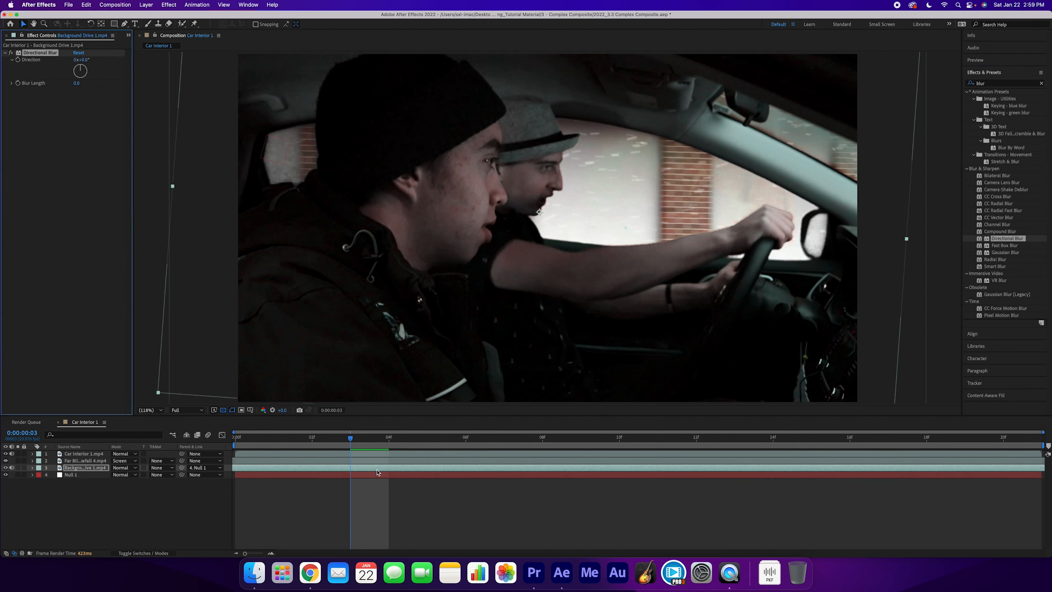
{"action": "left_click", "coordinate": [17, 467]}
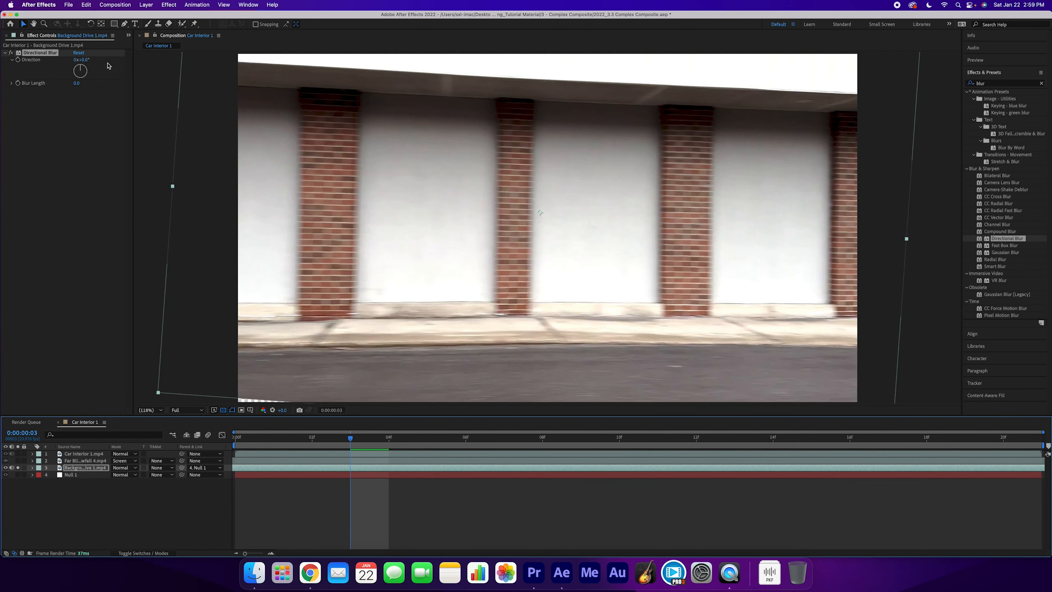
- Set the Directional Blur's direction to 2x+84° and its blur length to 50 on the Background Drive 1 layer
{"action": "left_click_drag", "start_coordinate": [76, 83], "coordinate": [307, 89]}
{"action": "left_click_drag", "start_coordinate": [81, 68], "coordinate": [115, 71]}
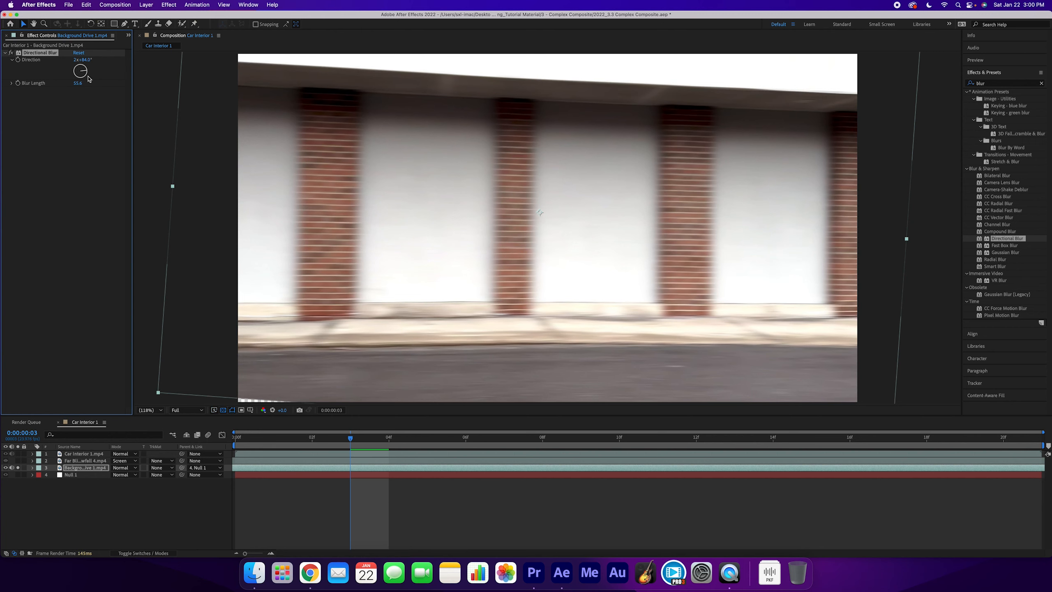
{"action": "left_click", "coordinate": [80, 85]}
{"action": "type", "text": "50"}
{"action": "key", "text": "Return"}
- Compare the Background Drive 1 footage with and without Directional Blur, and unsolo the layer
{"action": "left_click", "coordinate": [13, 55]}
{"action": "left_click", "coordinate": [11, 54]}
{"action": "left_click", "coordinate": [12, 53]}
{"action": "left_click", "coordinate": [11, 53]}
{"action": "left_click", "coordinate": [18, 468]}
- Play back the full composite to check the background blur, and park the playhead at frame 8
{"action": "key", "text": "space"}
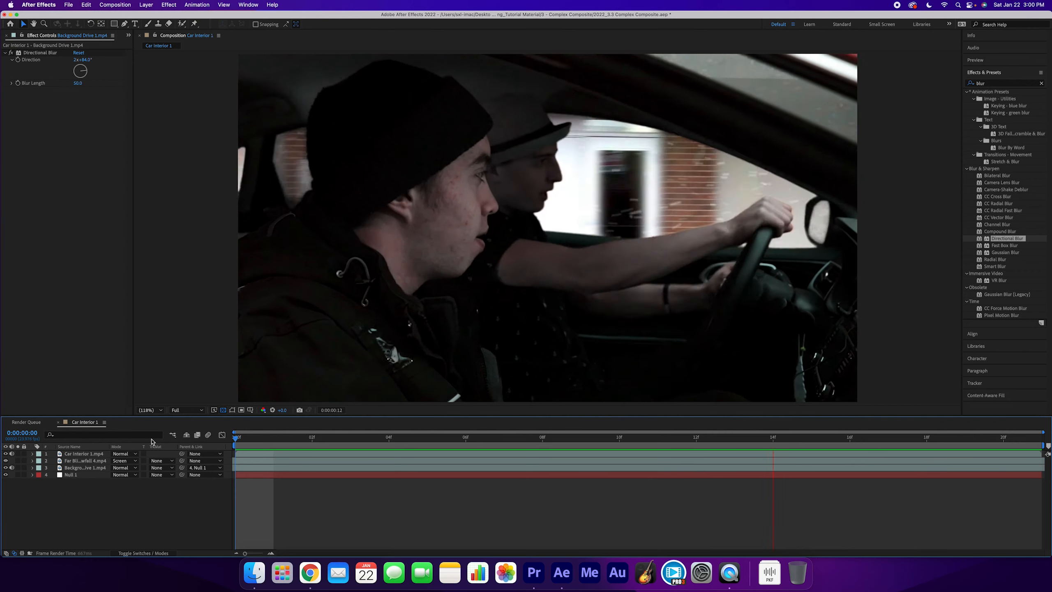
{"action": "key", "text": "space"}
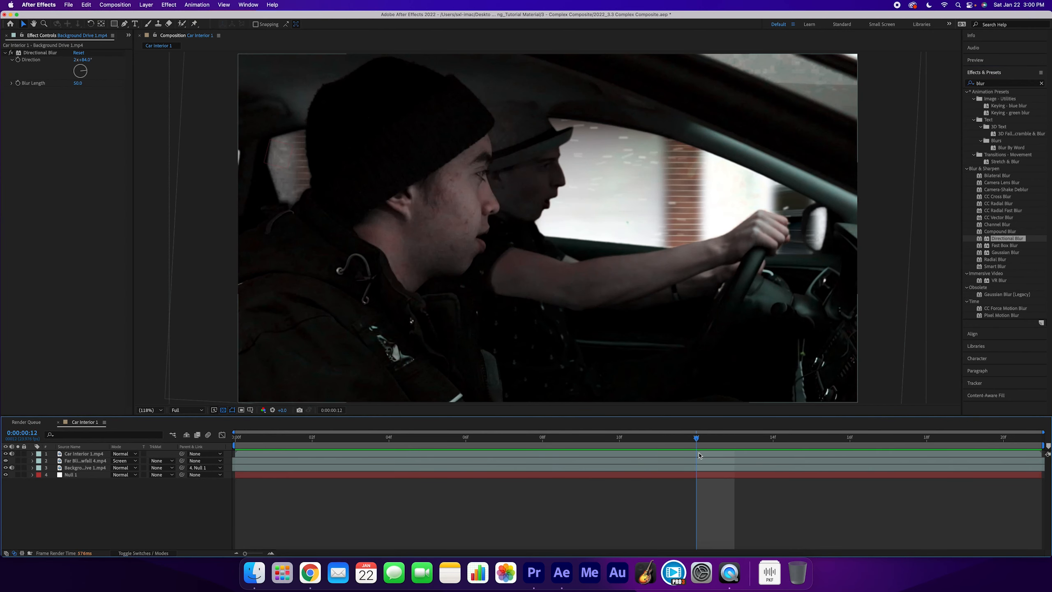
{"action": "left_click_drag", "start_coordinate": [695, 457], "coordinate": [553, 449]}
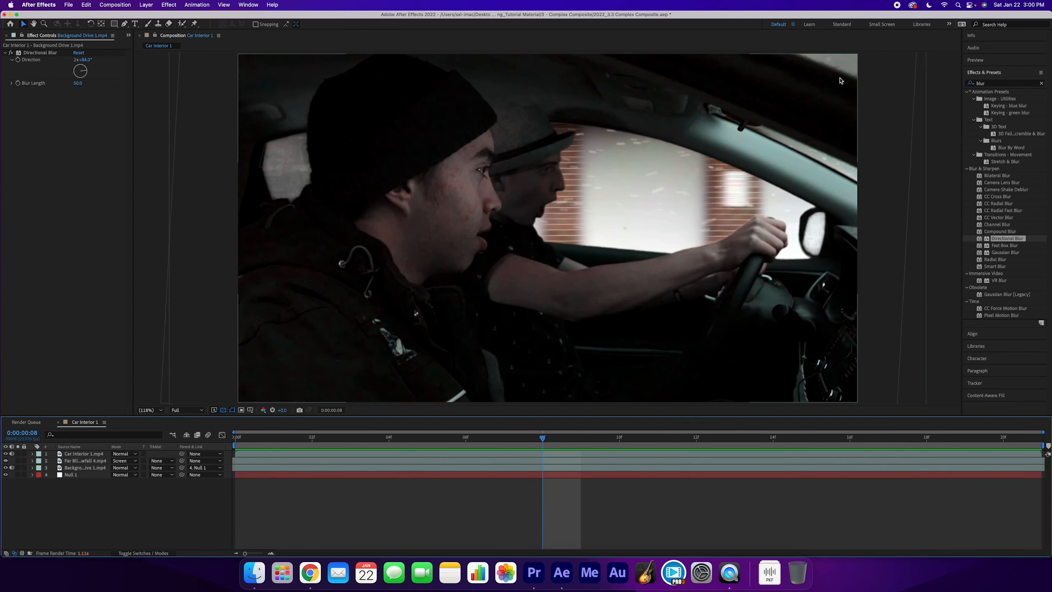
- Find the Lumetri Color effect and apply it to the Car Interior 1 layer
{"action": "left_click", "coordinate": [965, 84]}
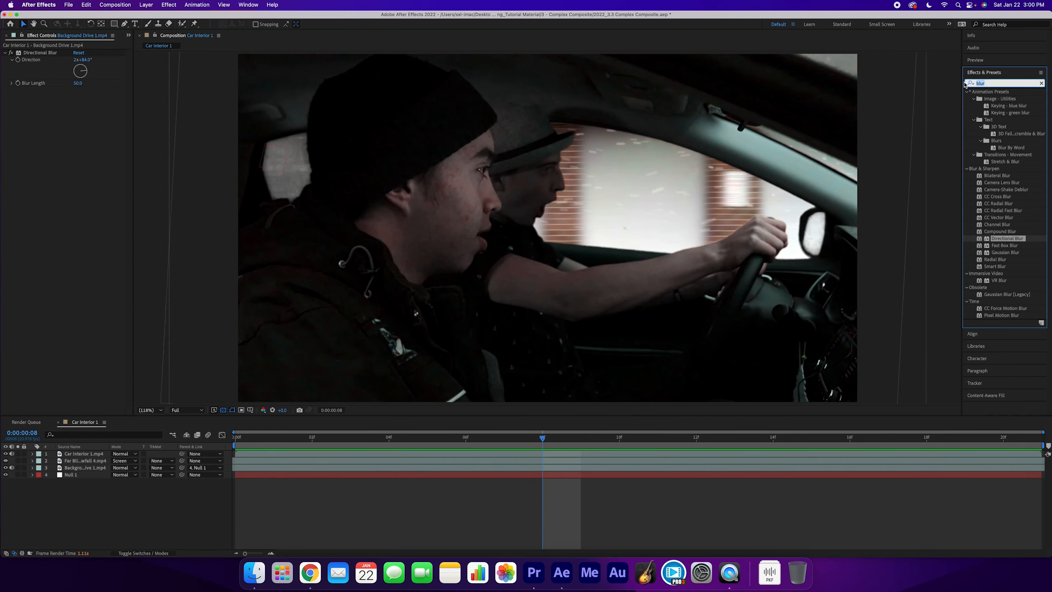
{"action": "type", "text": "lum"}
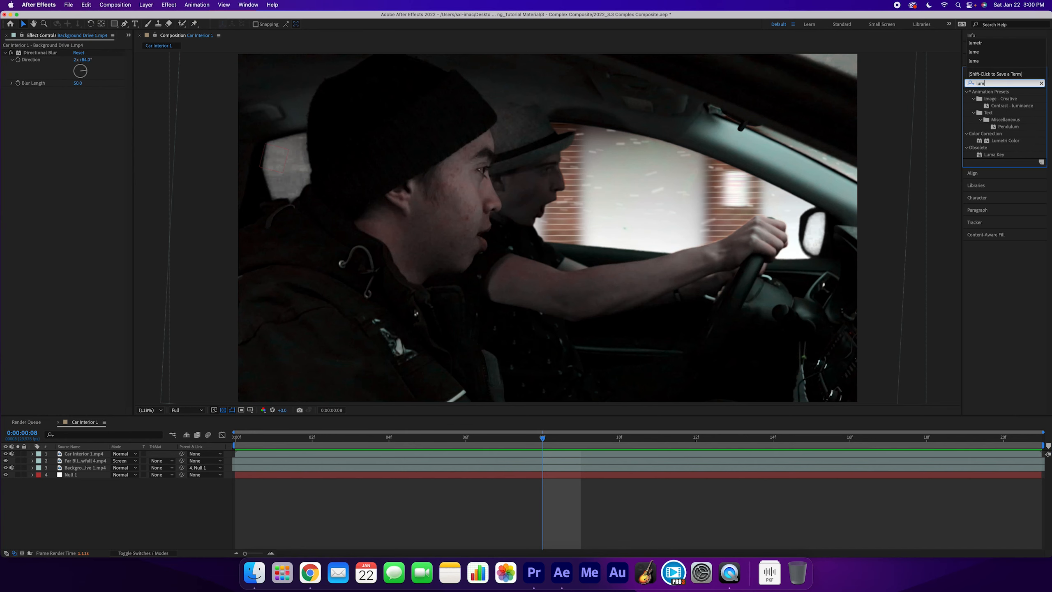
{"action": "type", "text": "etri"}
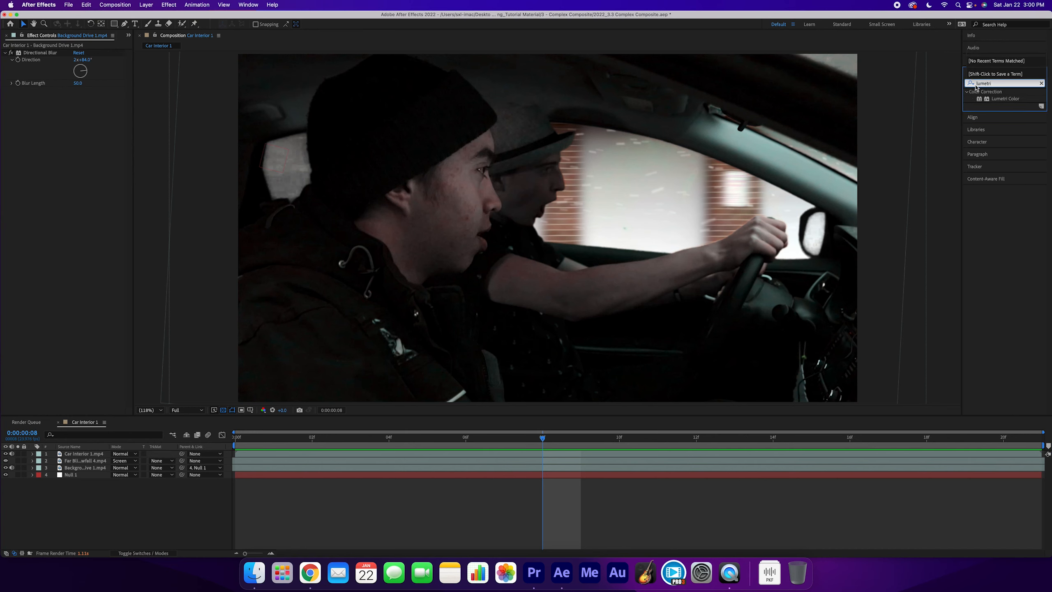
{"action": "left_click", "coordinate": [999, 100]}
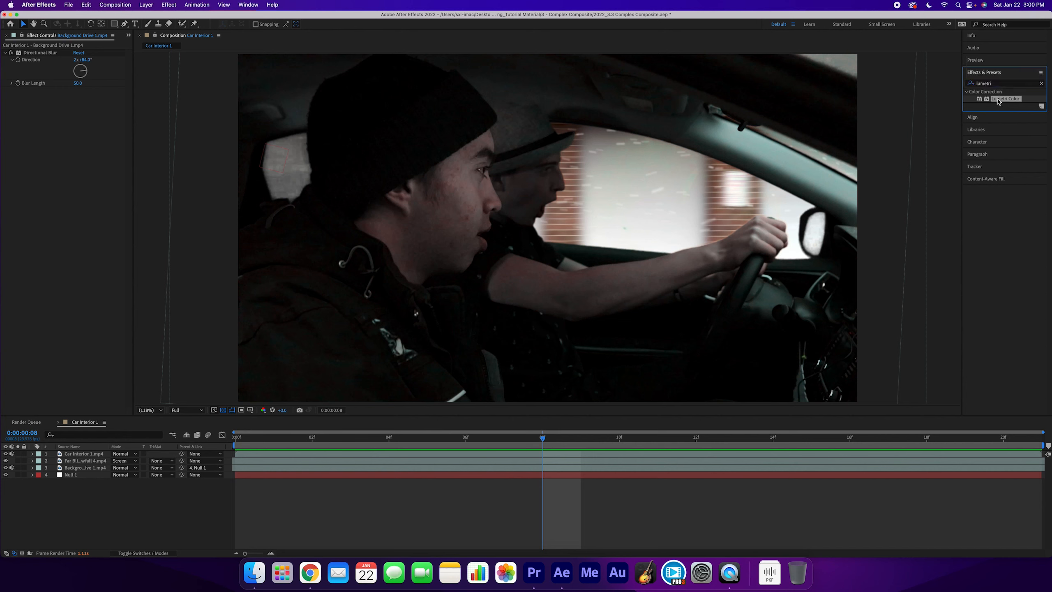
{"action": "left_click_drag", "start_coordinate": [1000, 99], "coordinate": [548, 454]}
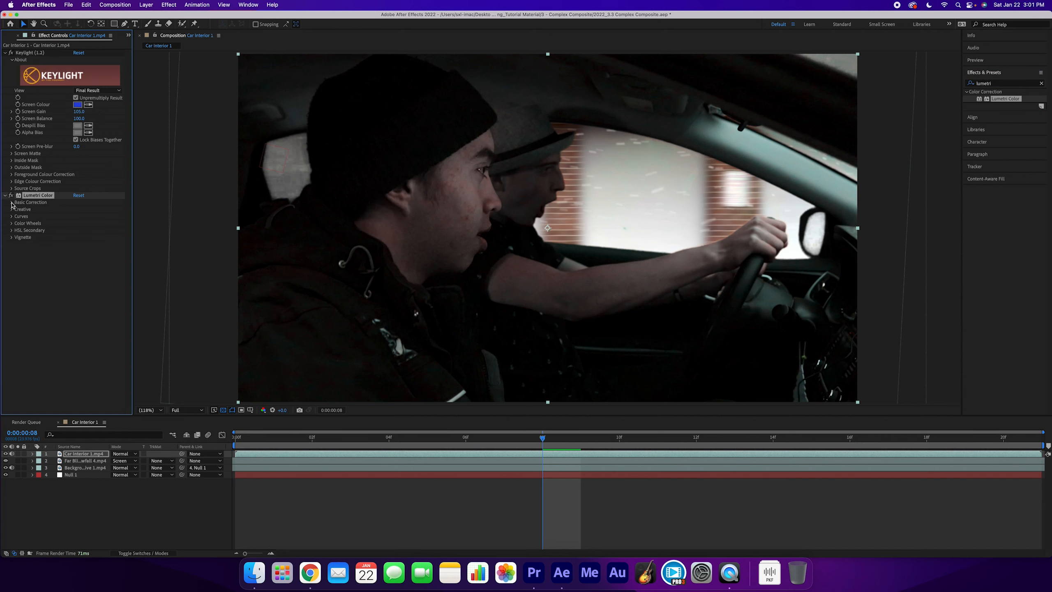
- In the Car Interior 1 layer's Lumetri basic correction, set the temperature to 13 and the saturation to 105
{"action": "left_click_drag", "start_coordinate": [72, 238], "coordinate": [87, 238]}
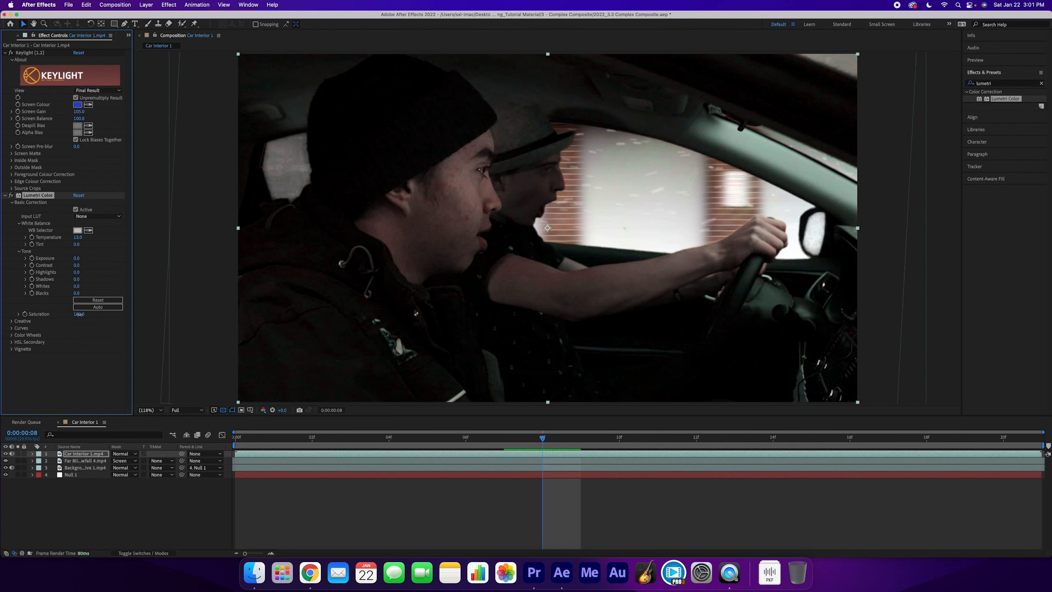
{"action": "left_click_drag", "start_coordinate": [88, 314], "coordinate": [89, 315]}
{"action": "left_click", "coordinate": [77, 314]}
{"action": "left_click", "coordinate": [30, 356]}
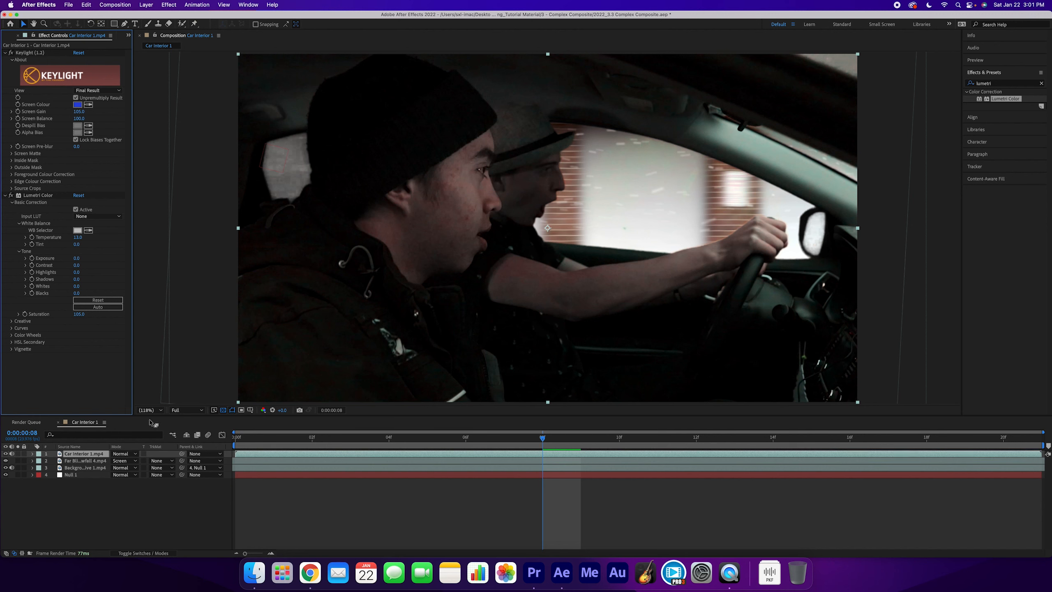
- Play back the composite to check the colour correction on the car interior
{"action": "left_click", "coordinate": [146, 409]}
{"action": "left_click", "coordinate": [168, 283]}
{"action": "key", "text": "space"}
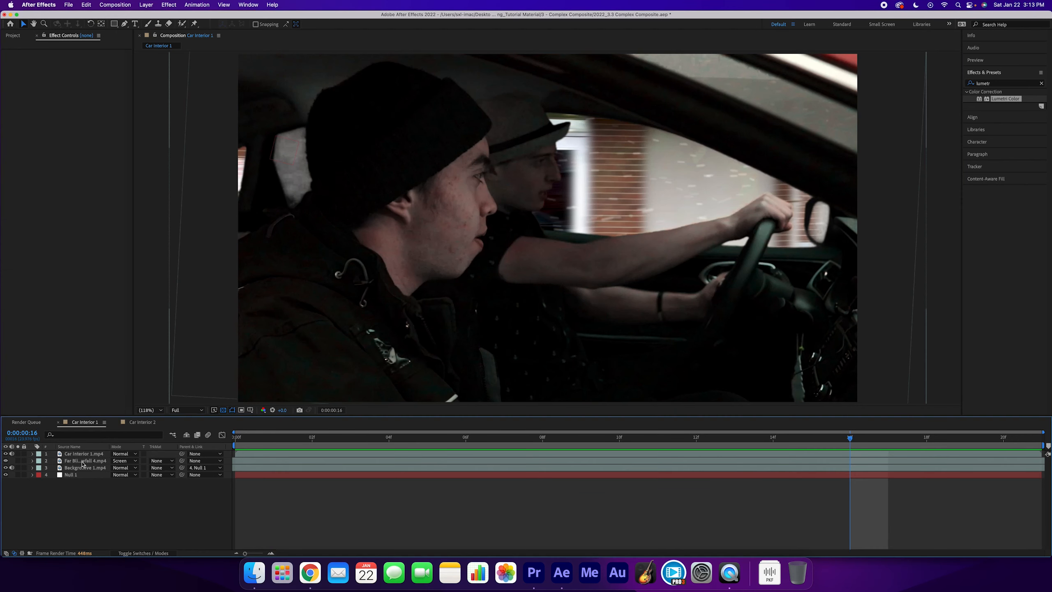
- Parent the Far Blizzered Snowfall 4 layer to Null 1 so the snow inherits the tracked camera movement
{"action": "scroll", "coordinate": [257, 335], "scroll_direction": "down", "scroll_amount": 1}
{"action": "left_click_drag", "start_coordinate": [353, 439], "coordinate": [403, 448]}
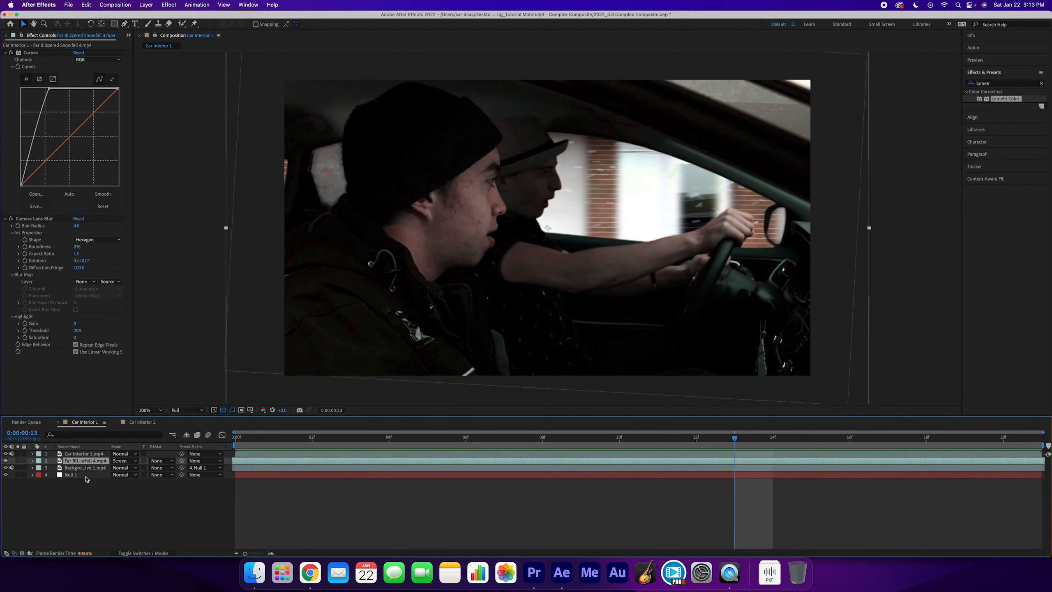
{"action": "left_click", "coordinate": [87, 475]}
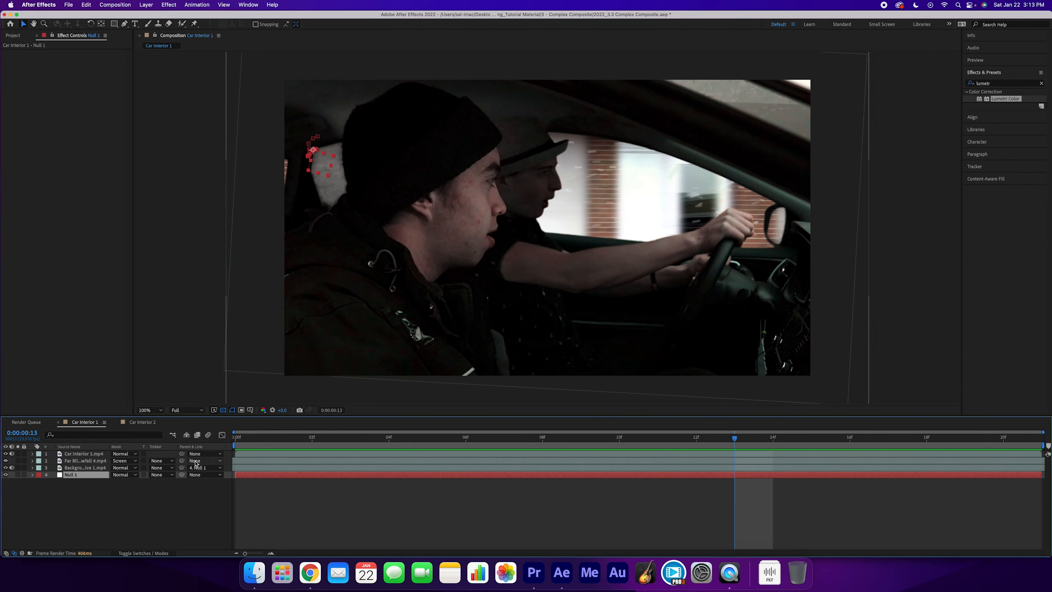
{"action": "left_click_drag", "start_coordinate": [181, 461], "coordinate": [100, 478]}
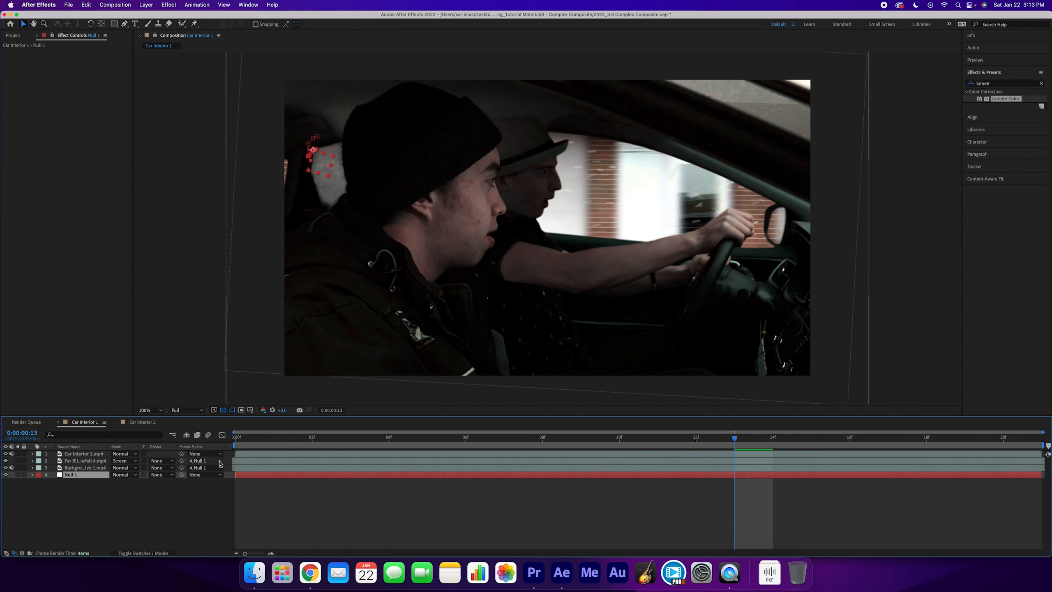
{"action": "key", "text": "super+z"}
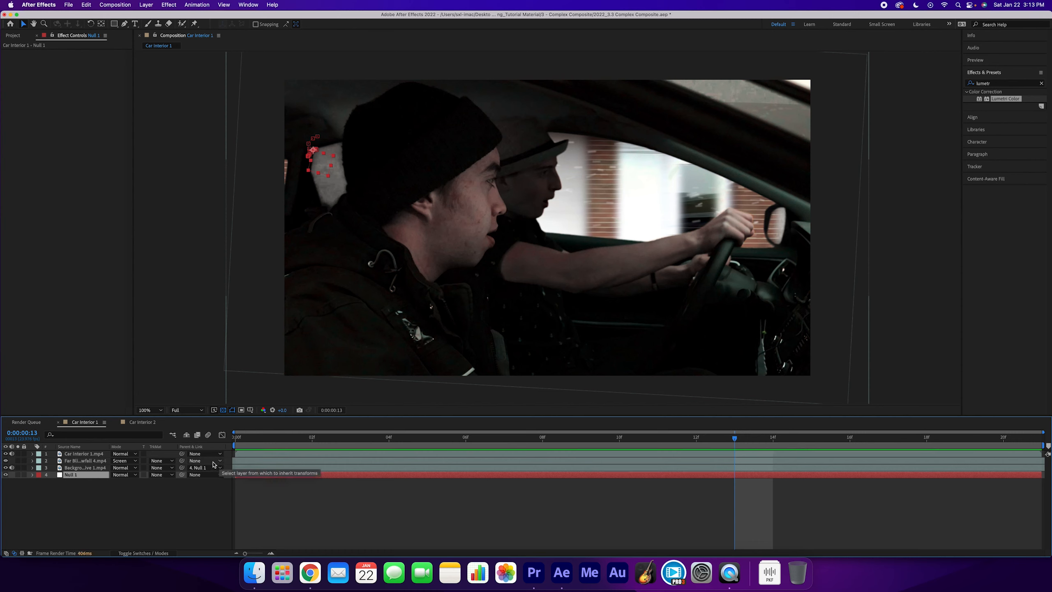
{"action": "left_click", "coordinate": [204, 461]}
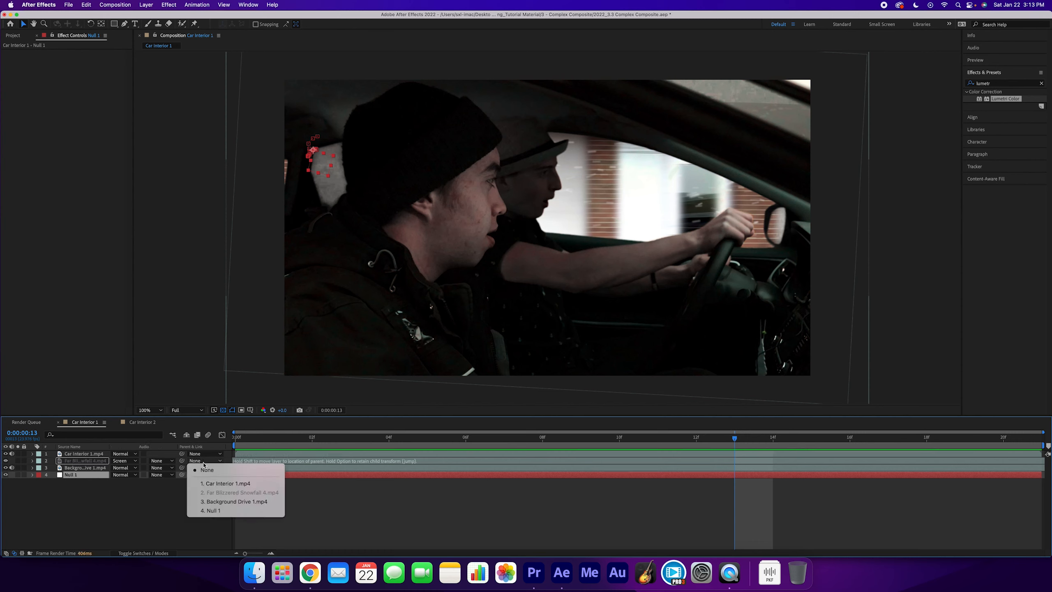
{"action": "left_click", "coordinate": [212, 510]}
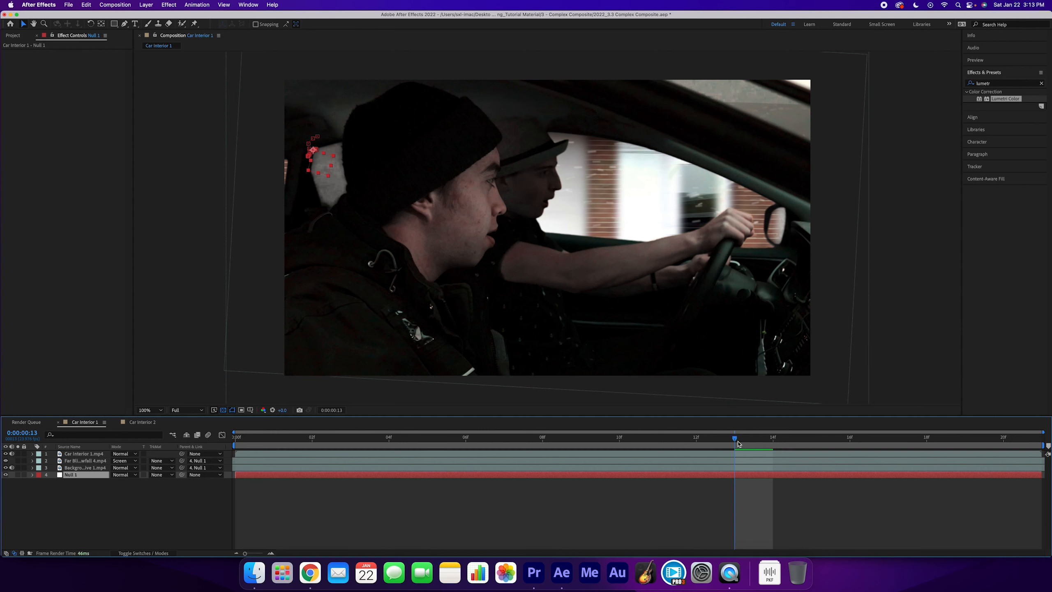
- Select the snowfall layer and scrub through the composition to check how it follows the tracked movement
{"action": "key", "text": "comma"}
{"action": "left_click", "coordinate": [661, 462]}
{"action": "left_click_drag", "start_coordinate": [720, 439], "coordinate": [891, 435]}
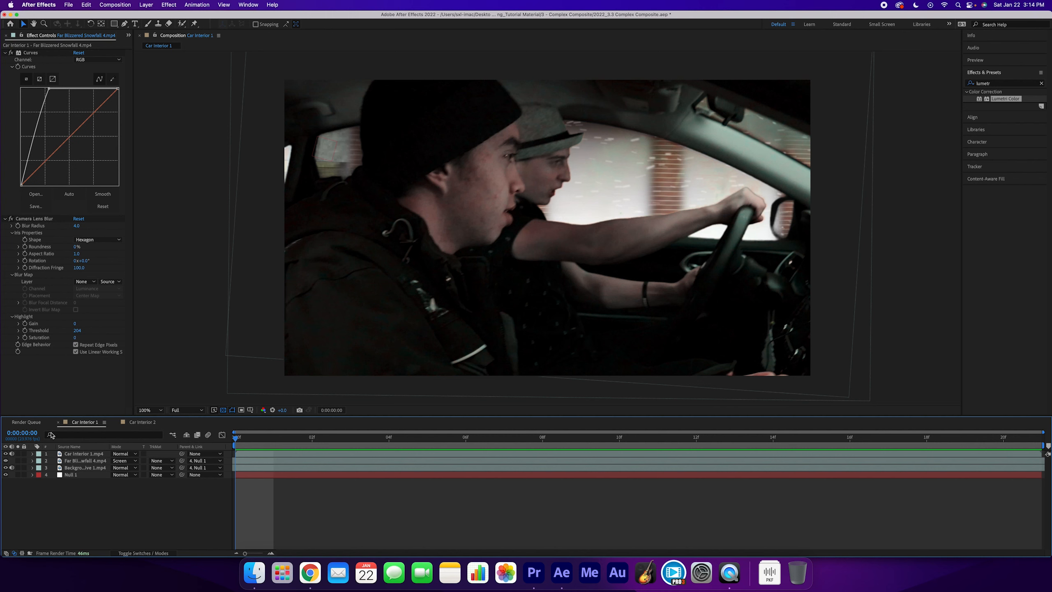
- Inspect the Car Interior 1 layer in isolation, followed by the snowfall and background layers, and restore the full composite
{"action": "left_click", "coordinate": [19, 454]}
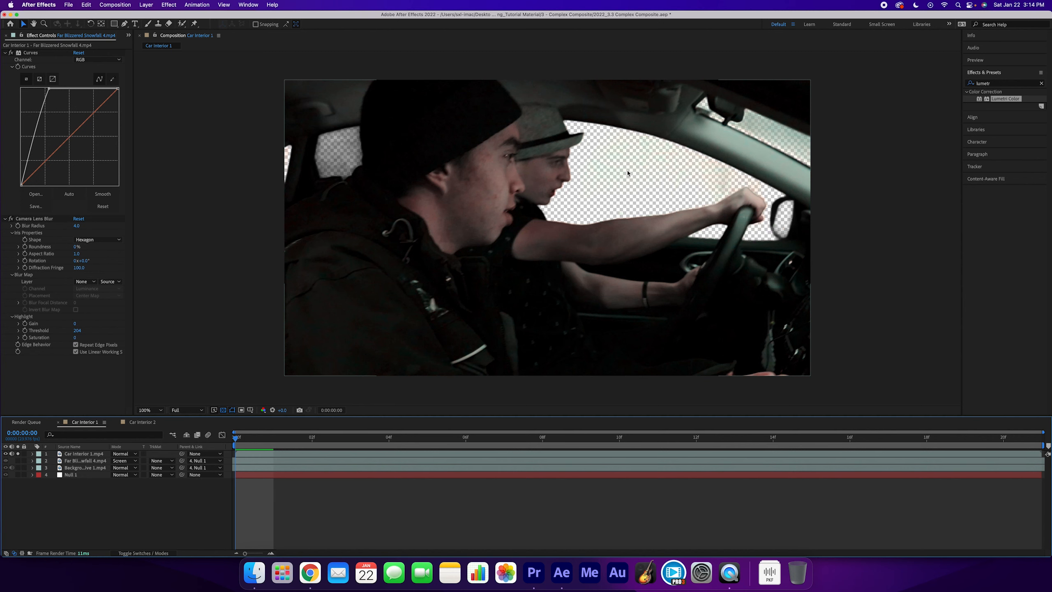
{"action": "left_click", "coordinate": [18, 453]}
{"action": "left_click_drag", "start_coordinate": [18, 461], "coordinate": [18, 467]}
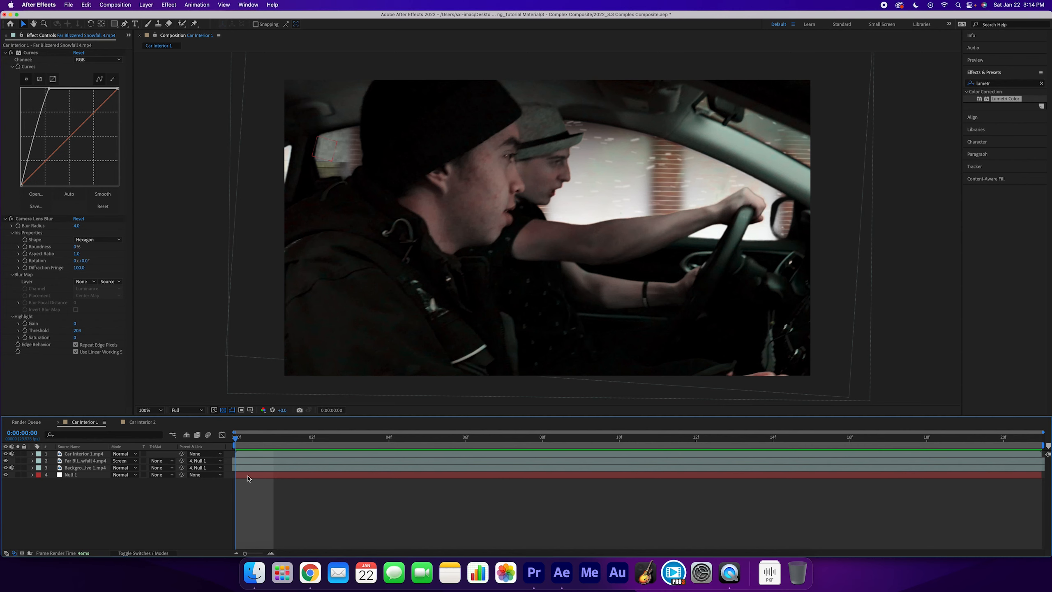
- Scrub with the Null 1 and snowfall layers selected in turn to compare their movement, ending at frame 6 with nothing selected
{"action": "left_click", "coordinate": [248, 476]}
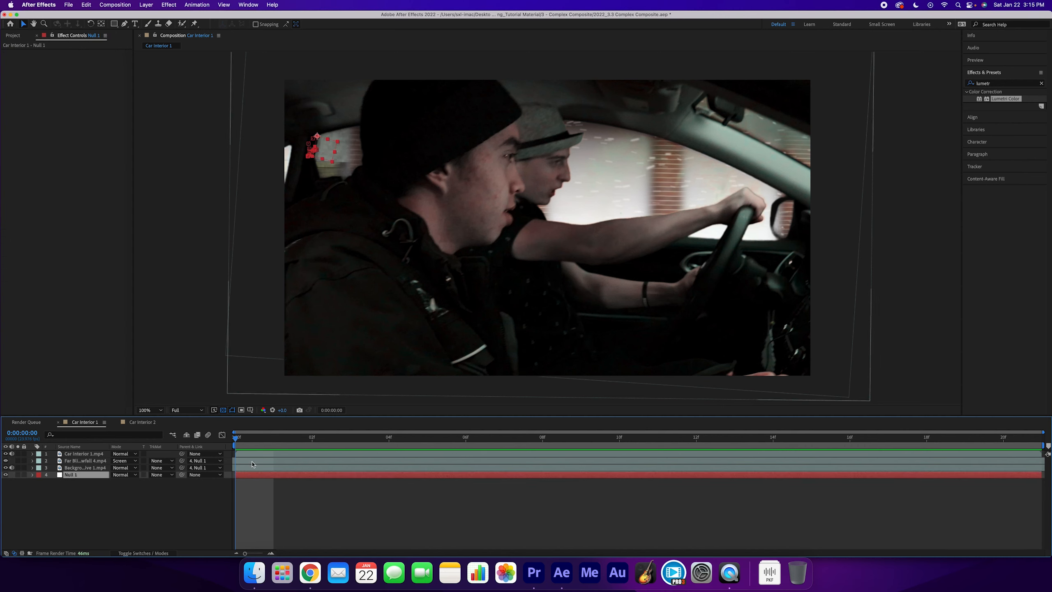
{"action": "left_click", "coordinate": [253, 461]}
{"action": "left_click_drag", "start_coordinate": [247, 439], "coordinate": [308, 452]}
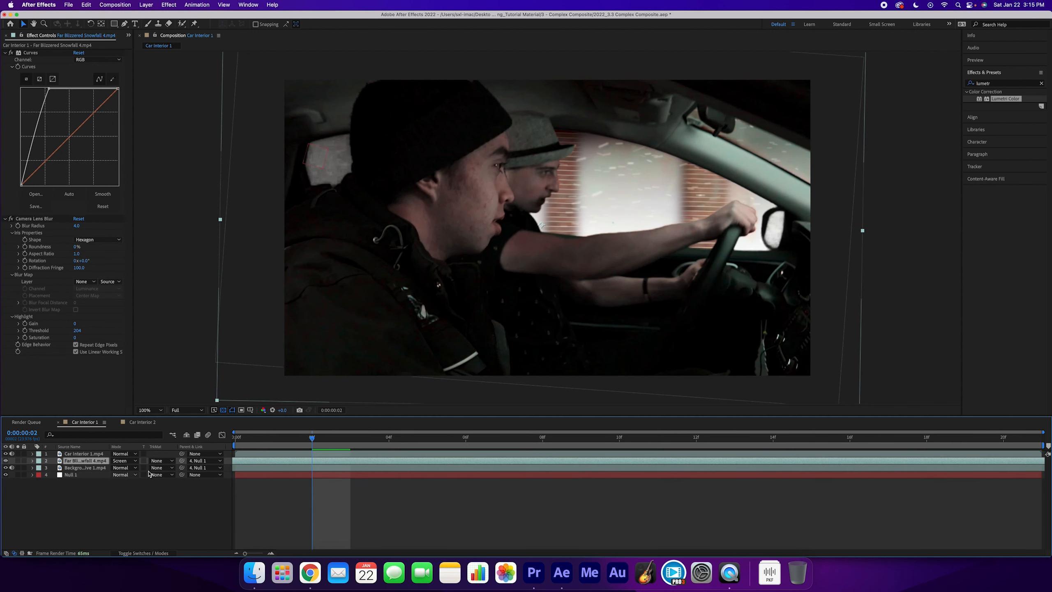
{"action": "left_click_drag", "start_coordinate": [279, 439], "coordinate": [678, 459]}
{"action": "left_click", "coordinate": [249, 475]}
{"action": "key", "text": "space"}
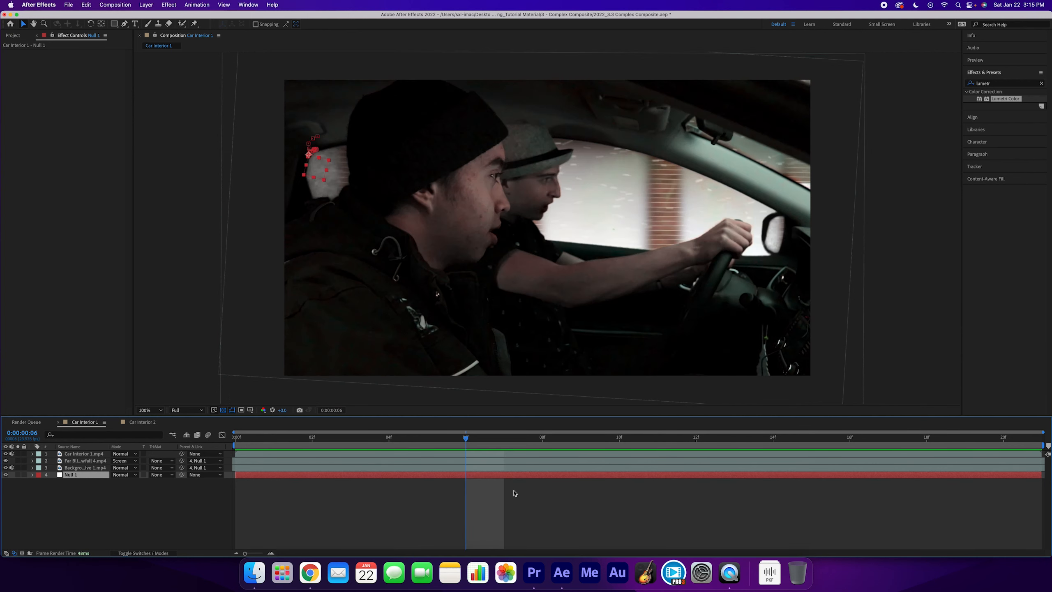
{"action": "left_click", "coordinate": [514, 493]}
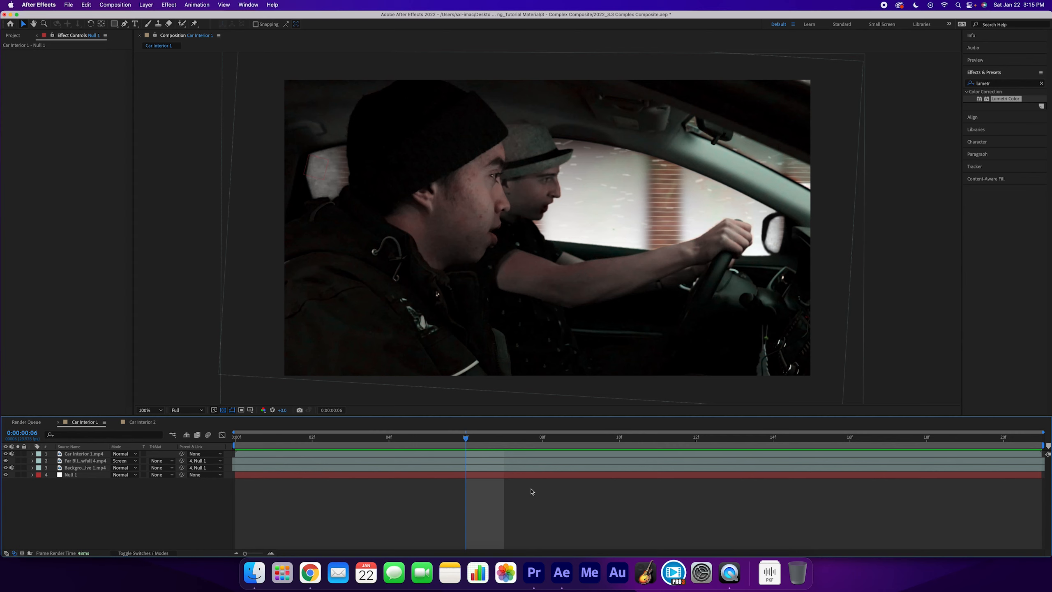
- View the snowfall layer alone, bring back the other layers, and play back the composite
{"action": "left_click", "coordinate": [18, 461]}
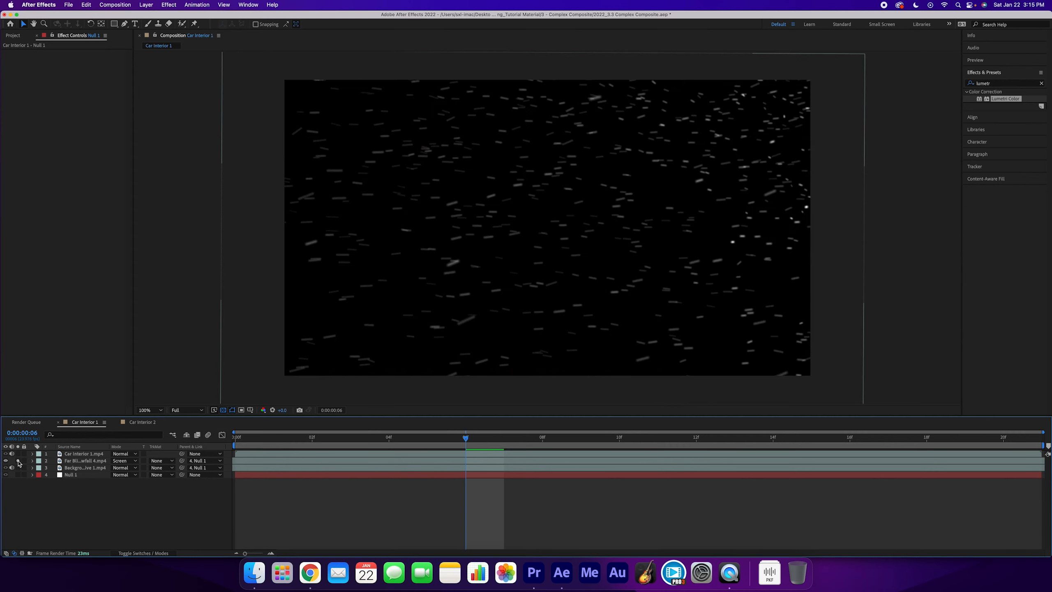
{"action": "left_click", "coordinate": [19, 461]}
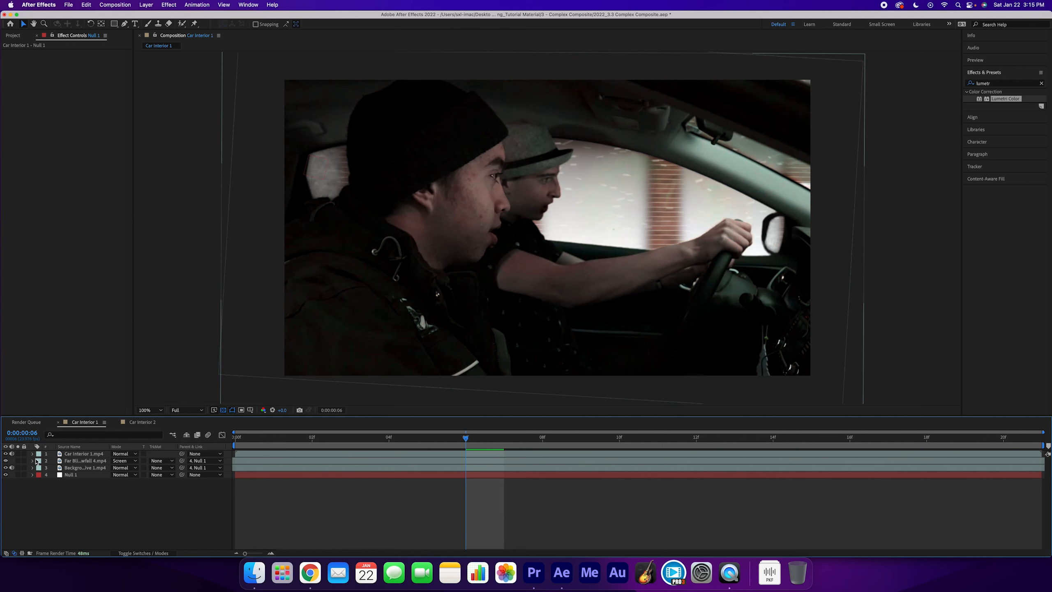
{"action": "left_click_drag", "start_coordinate": [464, 440], "coordinate": [235, 439]}
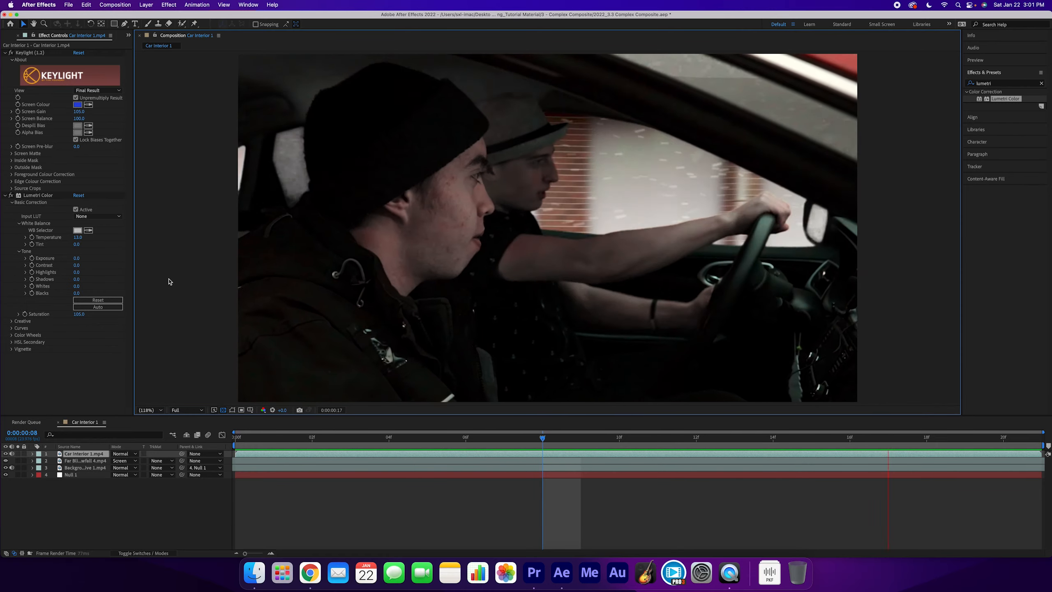
{"action": "key", "text": "space"}
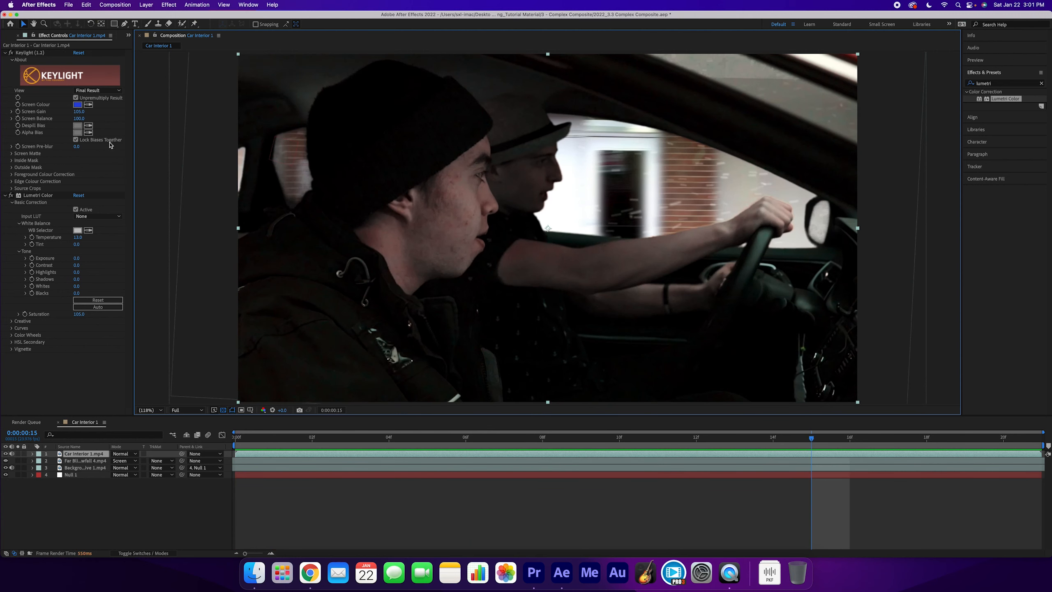